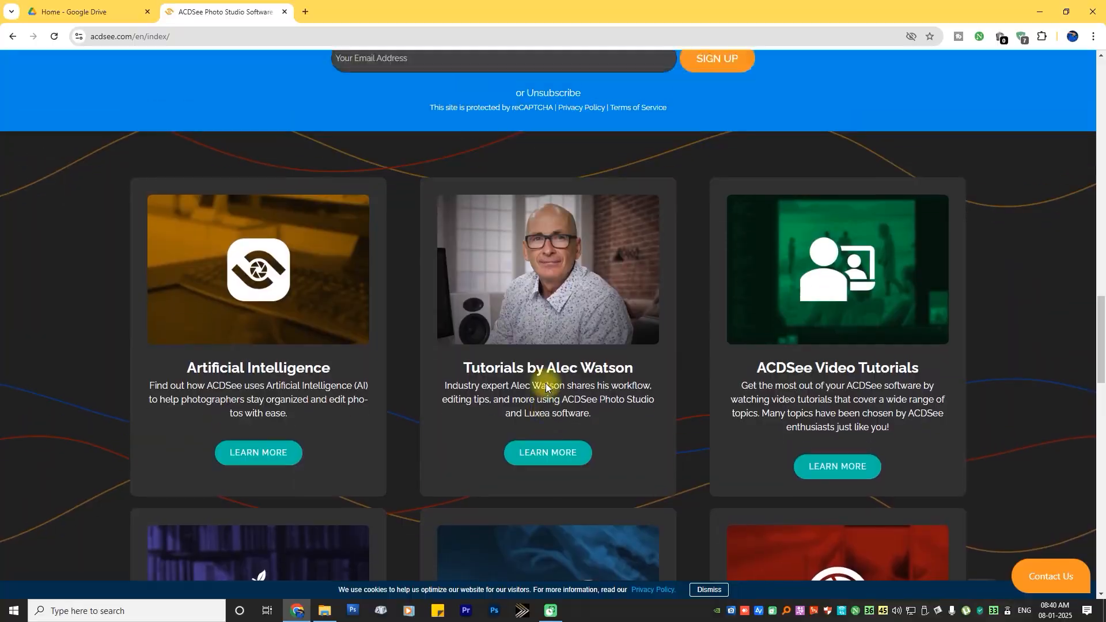
Step: Leave the browser, launch ACDSee Photo Studio from the desktop, and open the SMI_9575 portrait in Develop mode
scroll(544, 383, "up", 5)
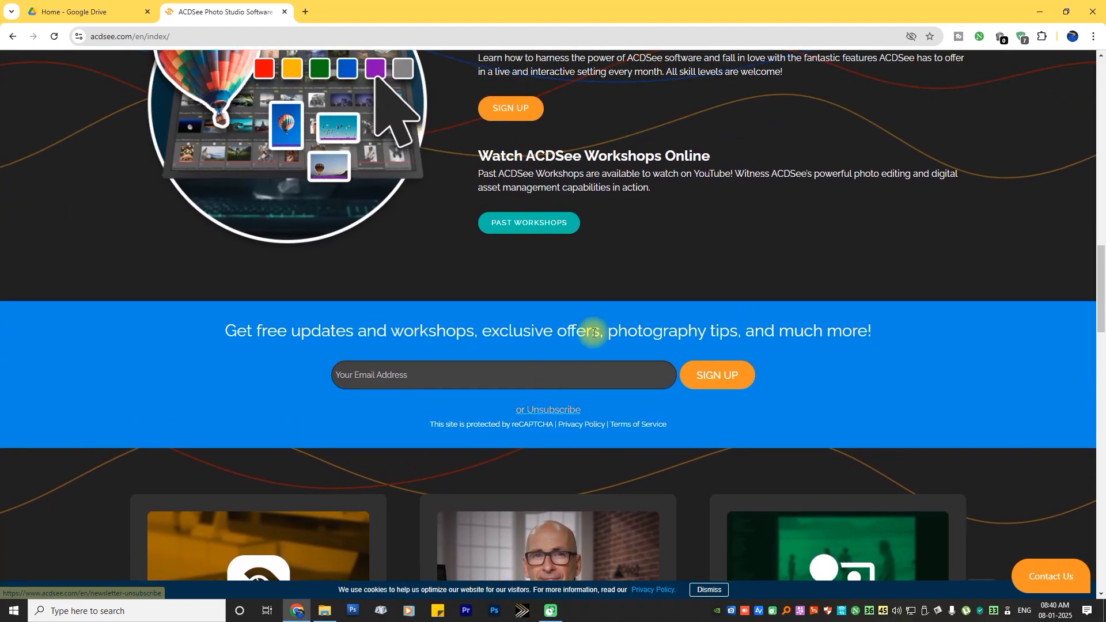
left_click(1040, 11)
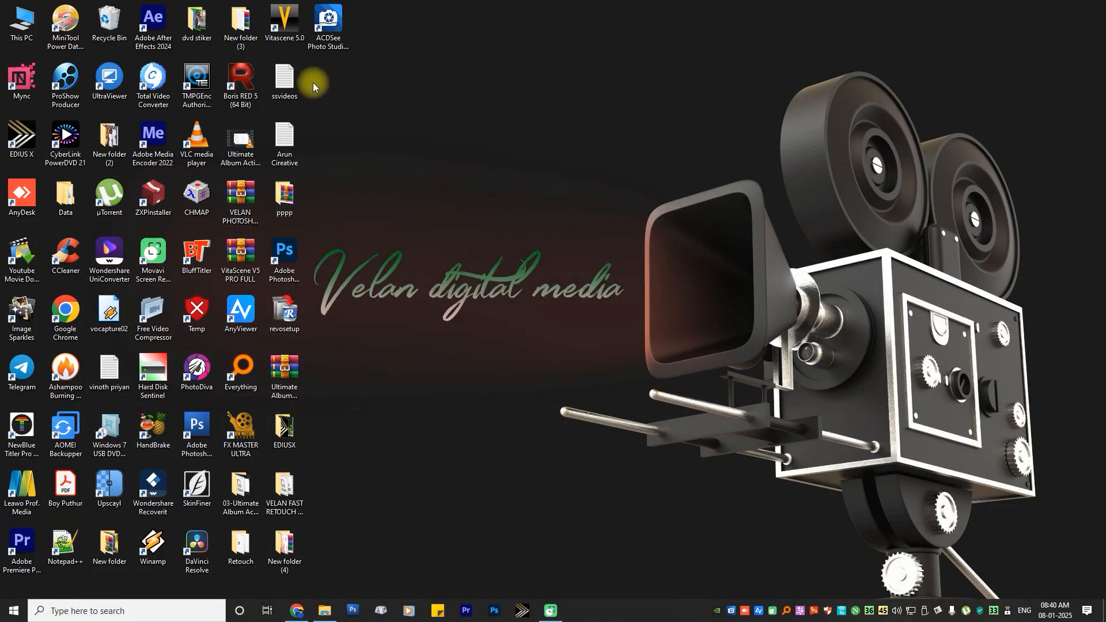
double_click(326, 35)
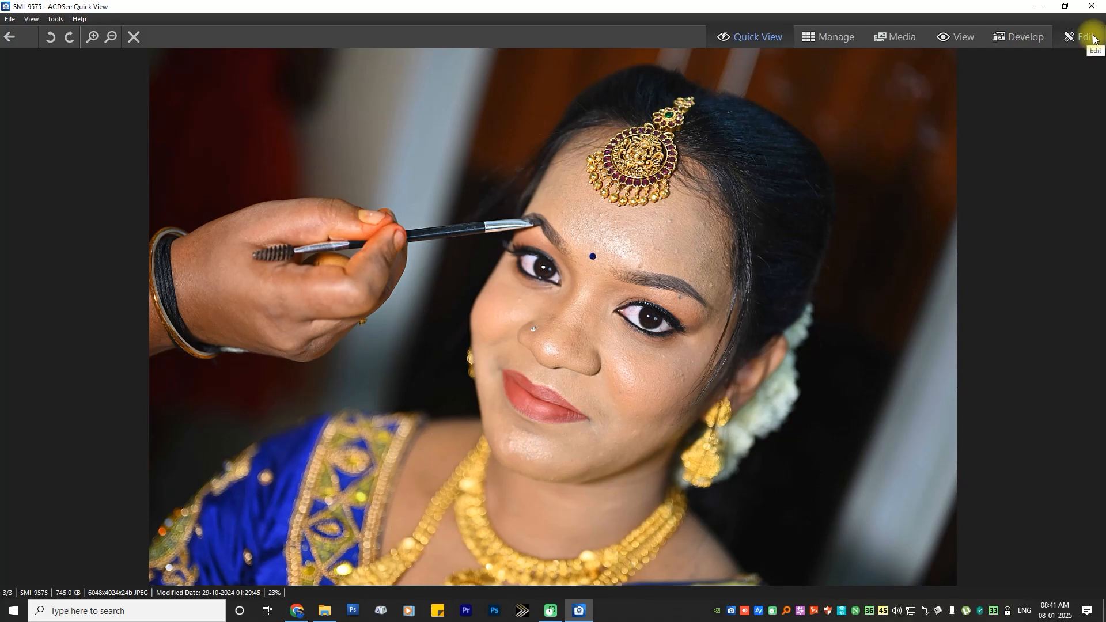
left_click(1024, 36)
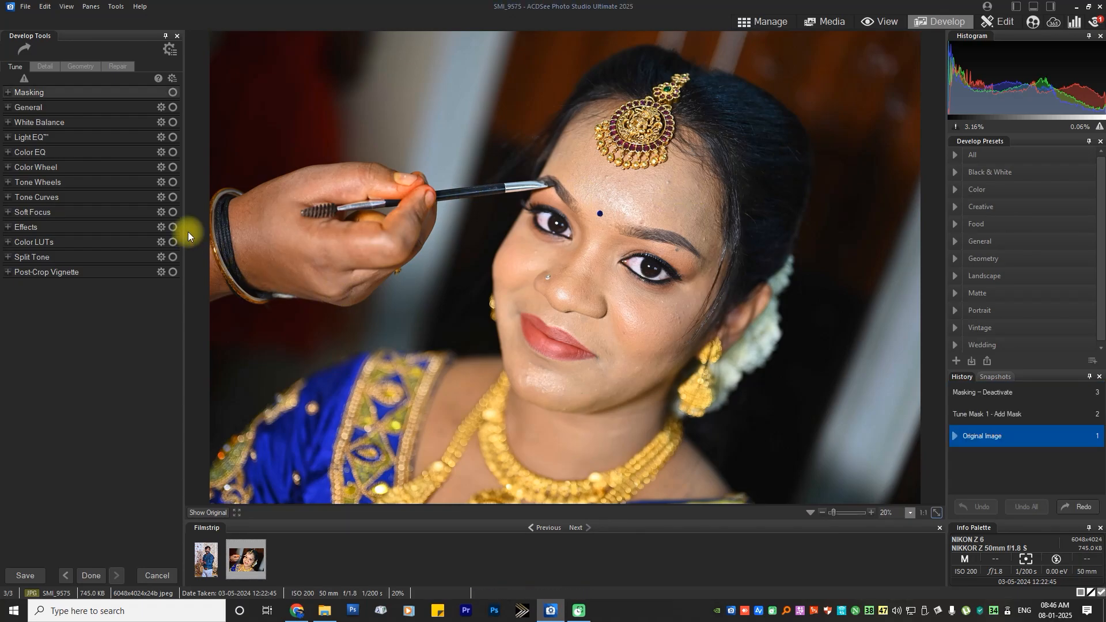
Step: Try an AI subject mask with exposure +0.02 eV, saturation 38, vibrance 38, temperature 11 and some fill light
left_click(8, 94)
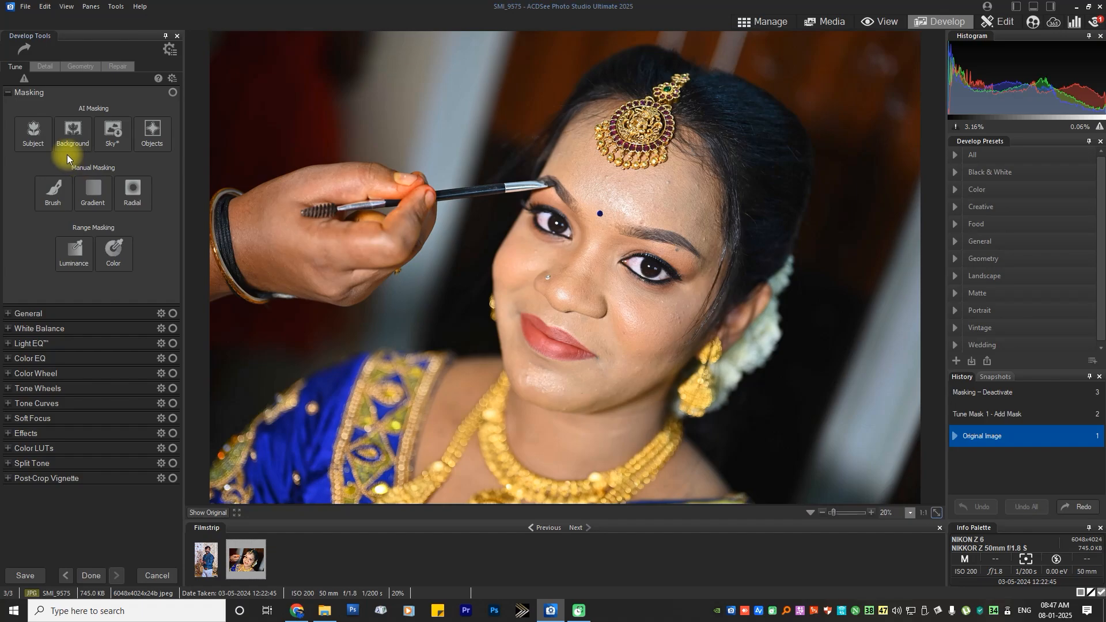
left_click(38, 141)
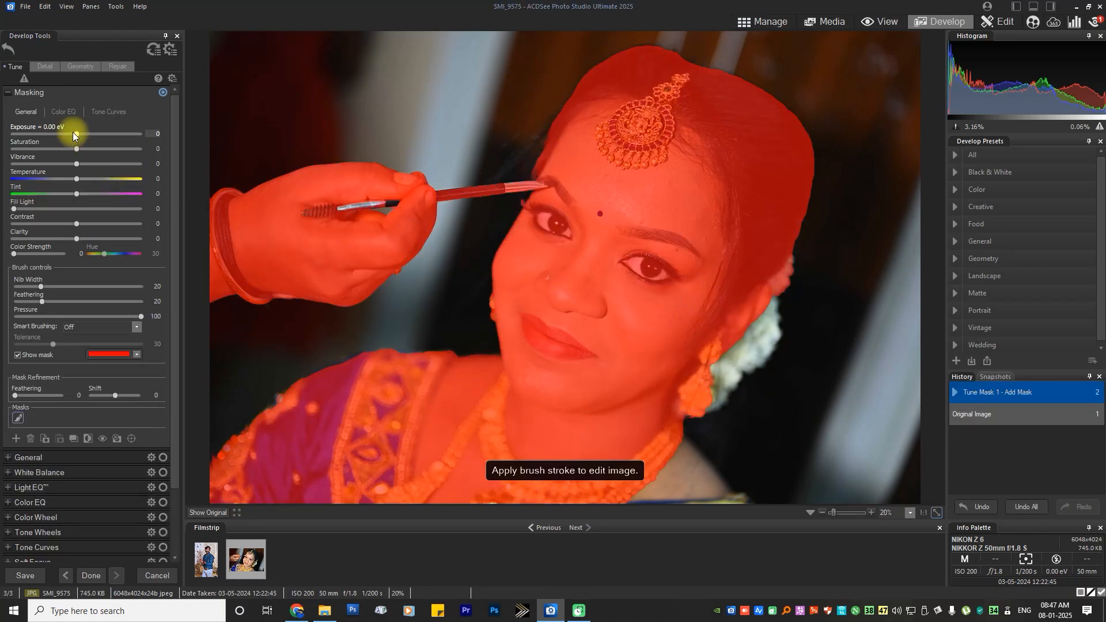
mouse_move(78, 132)
left_mouse_down()
mouse_move(89, 148)
mouse_move(80, 149)
mouse_move(103, 149)
mouse_move(68, 161)
mouse_move(101, 159)
mouse_move(64, 178)
mouse_move(83, 181)
left_mouse_up()
left_click(77, 178)
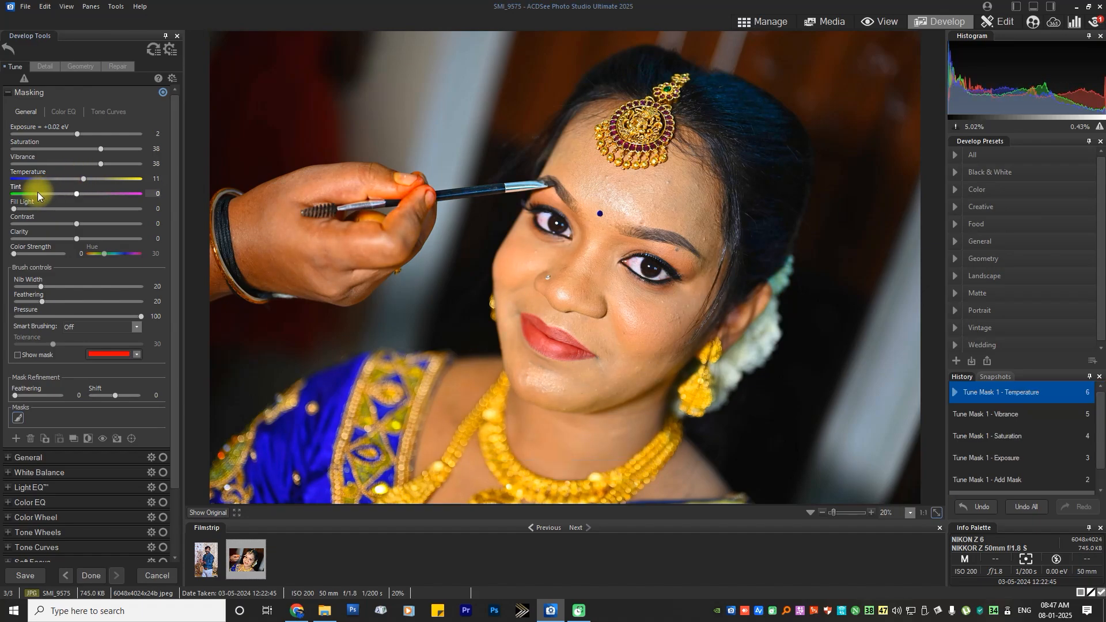
mouse_move(14, 209)
left_mouse_down()
mouse_move(85, 222)
mouse_move(71, 223)
left_mouse_up()
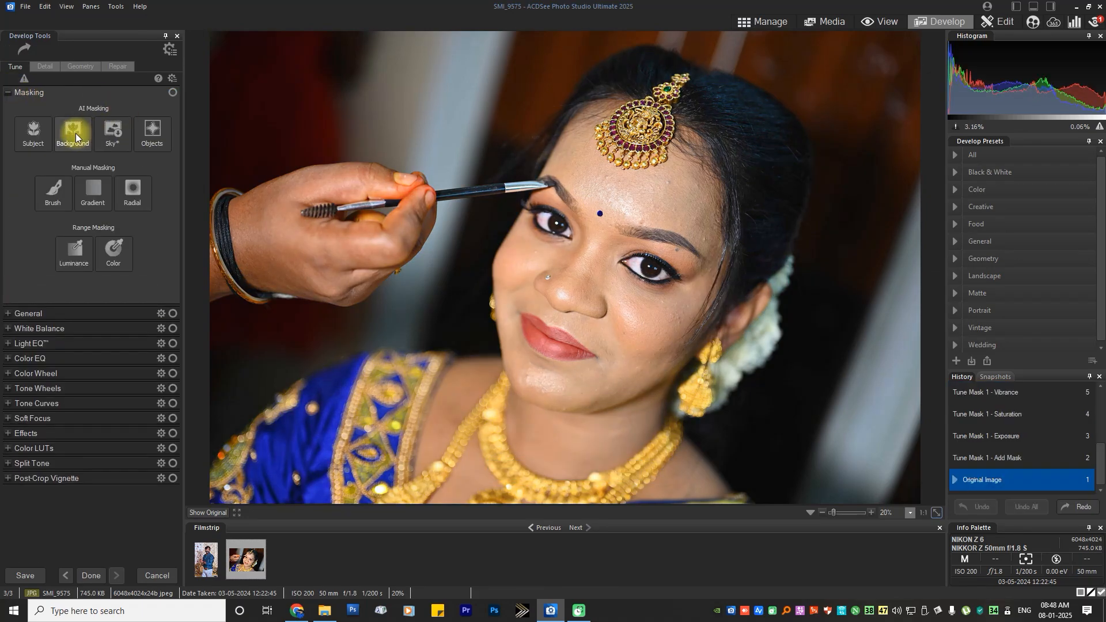
Step: Try an AI background mask with changed saturation, vibrance and temperature
left_click(75, 136)
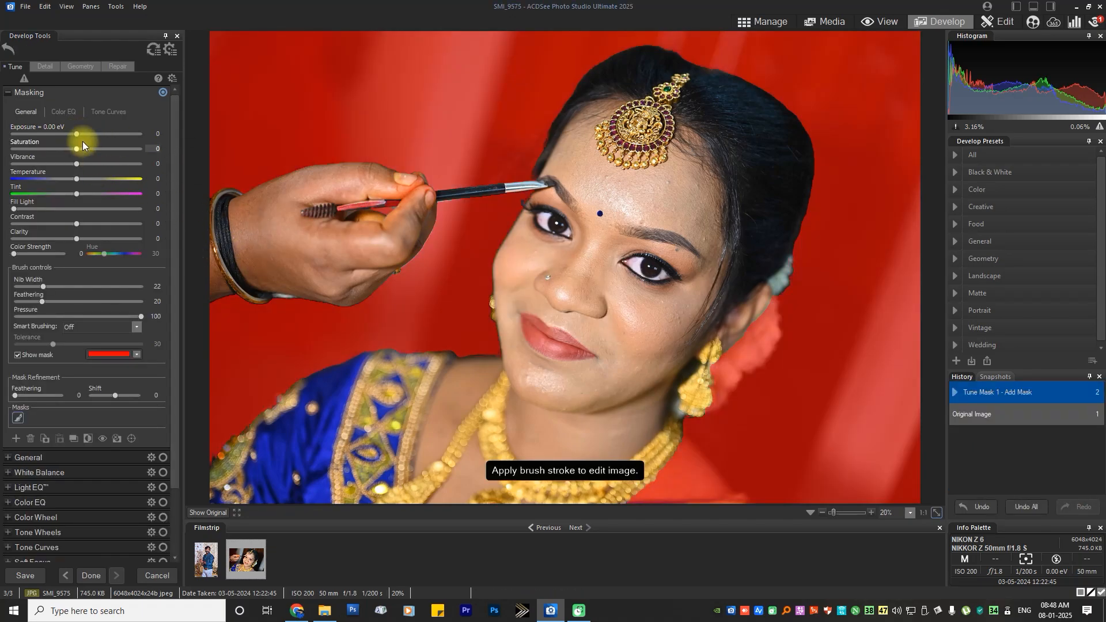
left_click(75, 149)
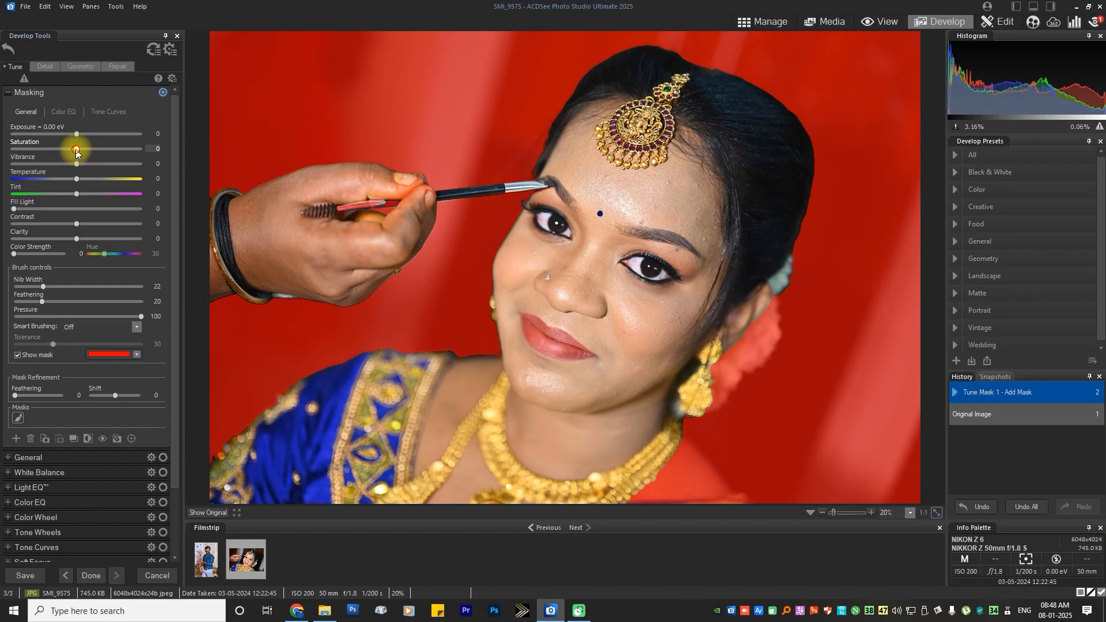
left_click_drag(76, 150, 62, 187)
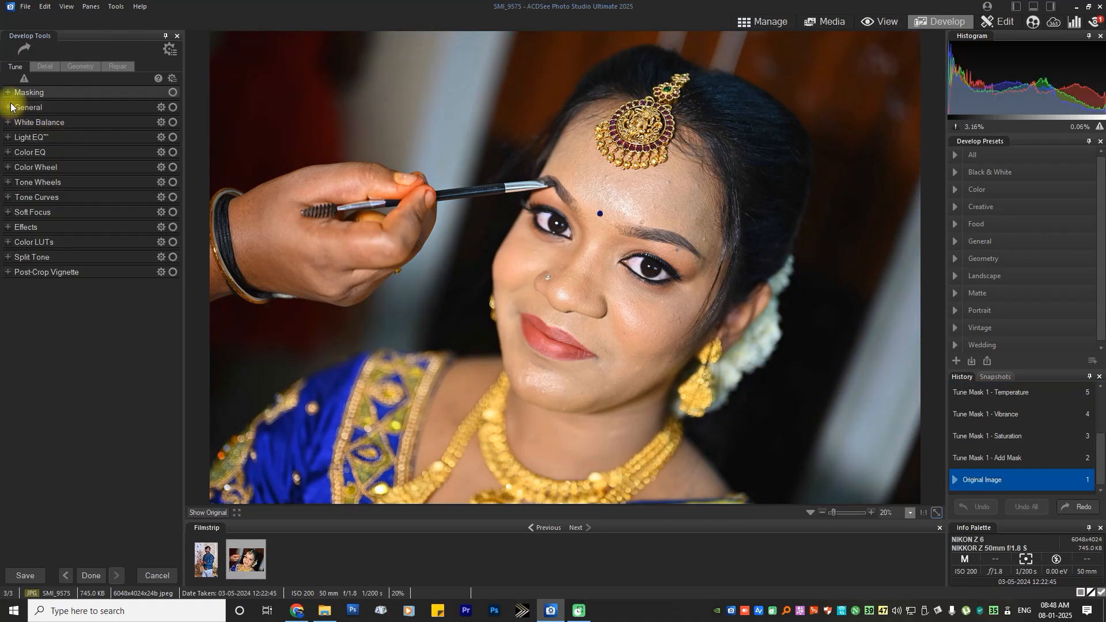
Step: Try the General adjustments: highlights, fill light, clarity and the black and white treatment
left_click(10, 107)
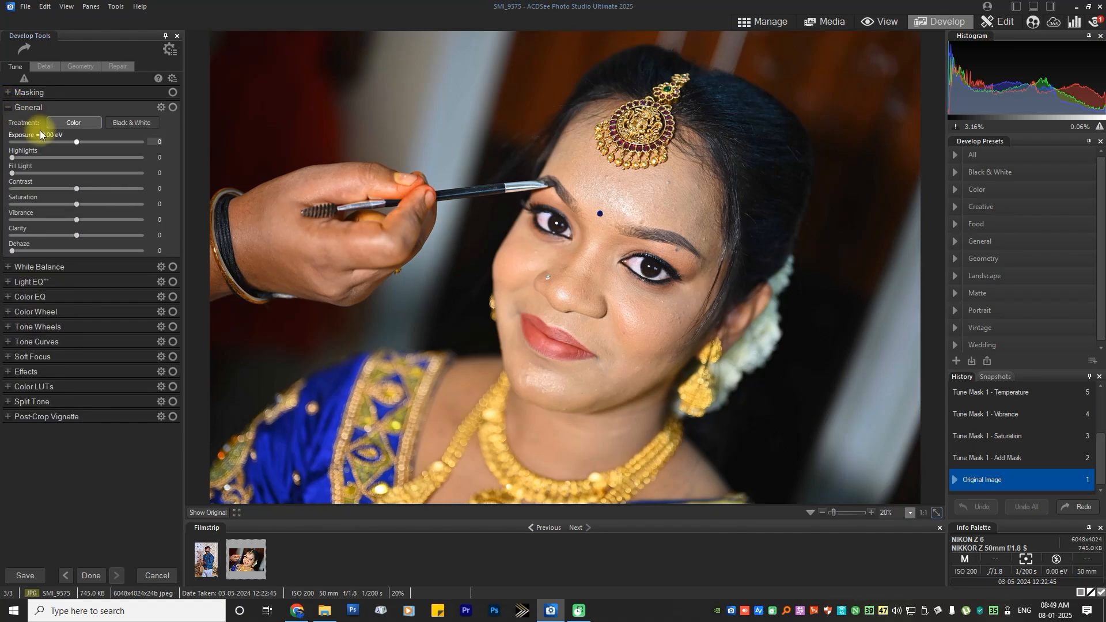
left_click_drag(12, 158, 29, 158)
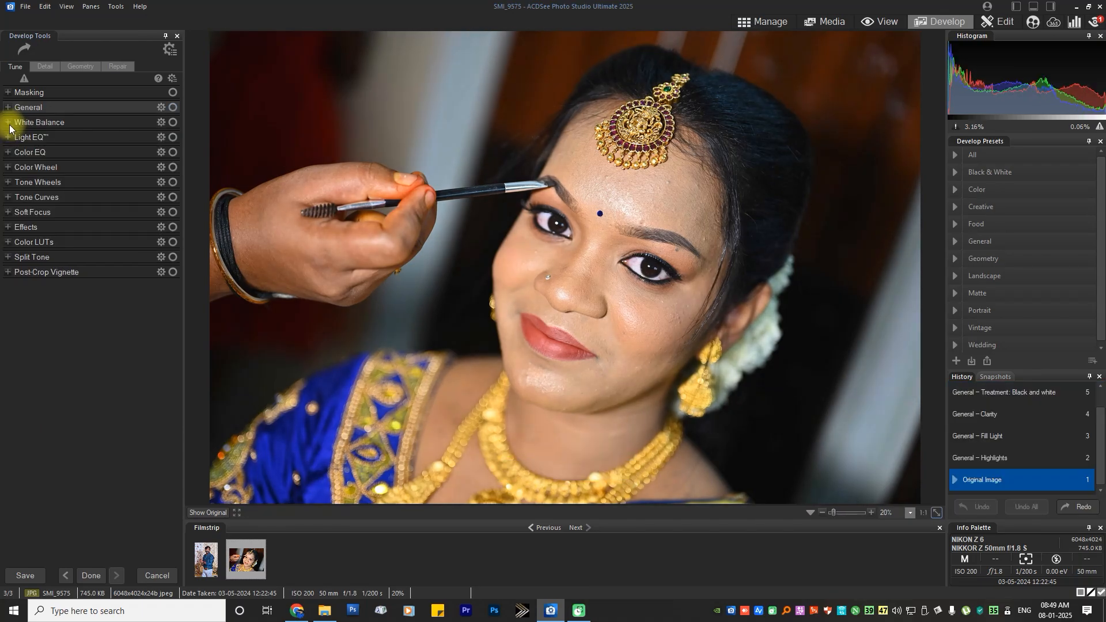
Step: Set a custom white balance for the portrait with the temperature at 0
left_click(9, 125)
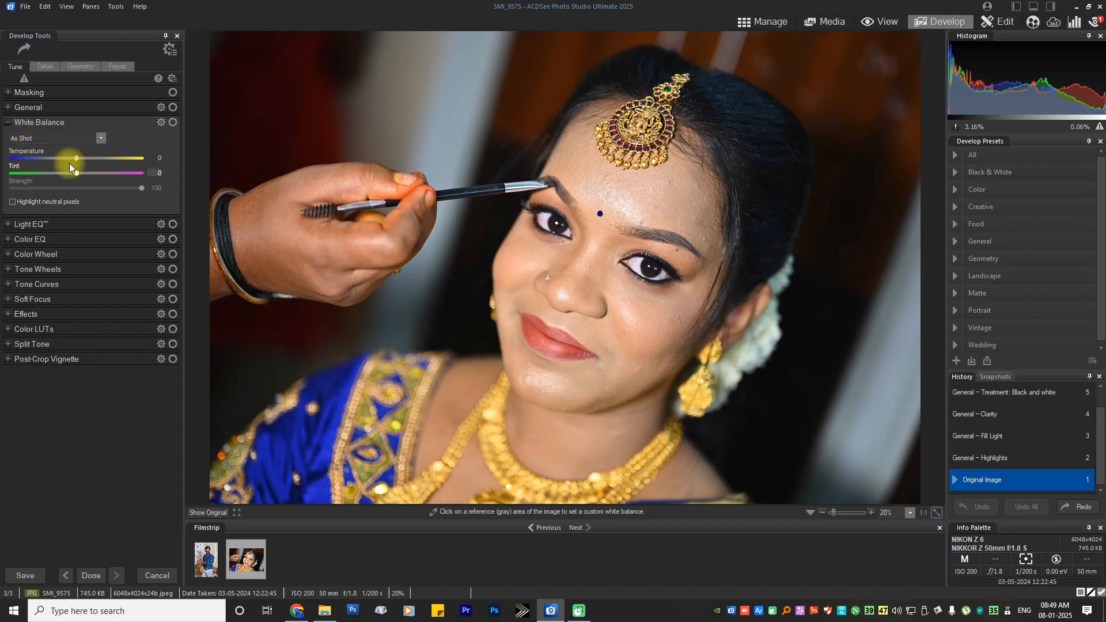
left_click_drag(76, 159, 77, 159)
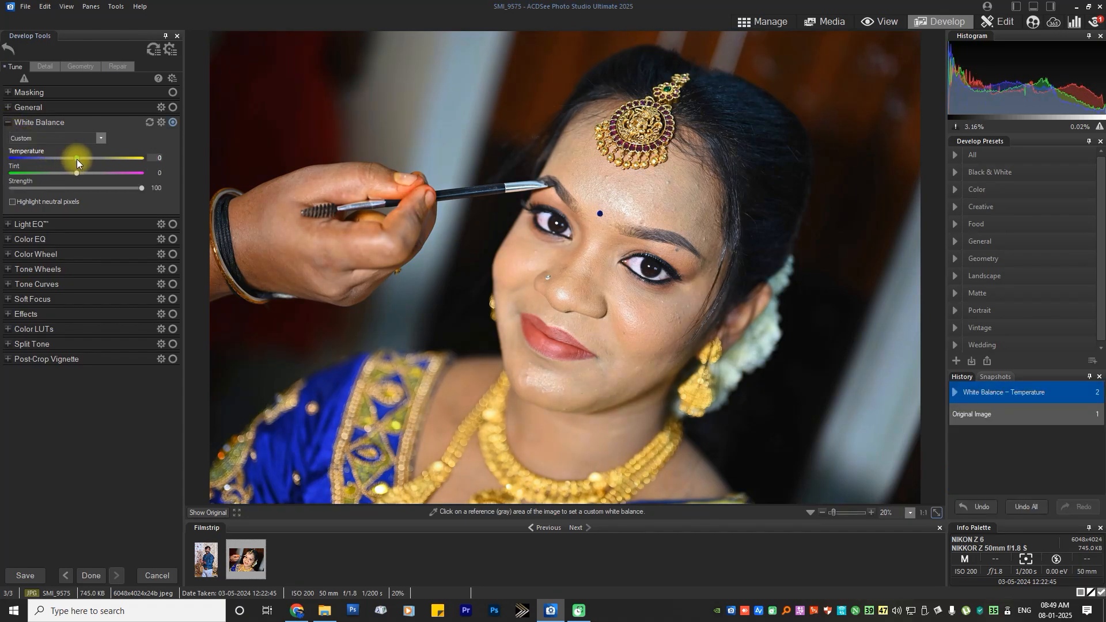
left_click(8, 122)
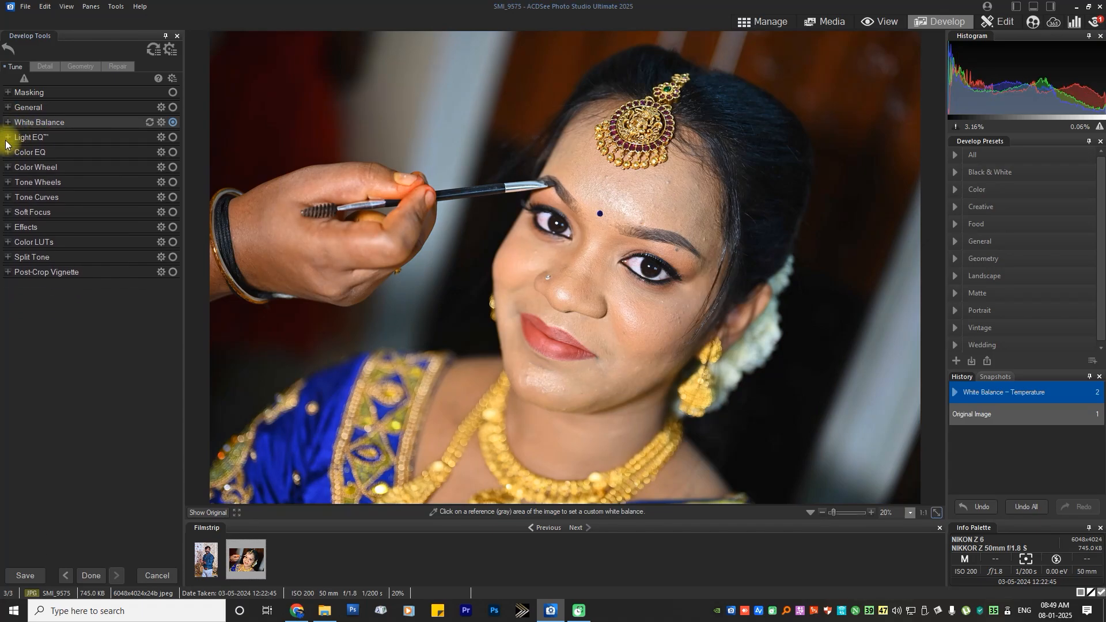
Step: Set the Light EQ highlights to -4 in Basic mode, with shadows and midtones at 0
left_click(7, 138)
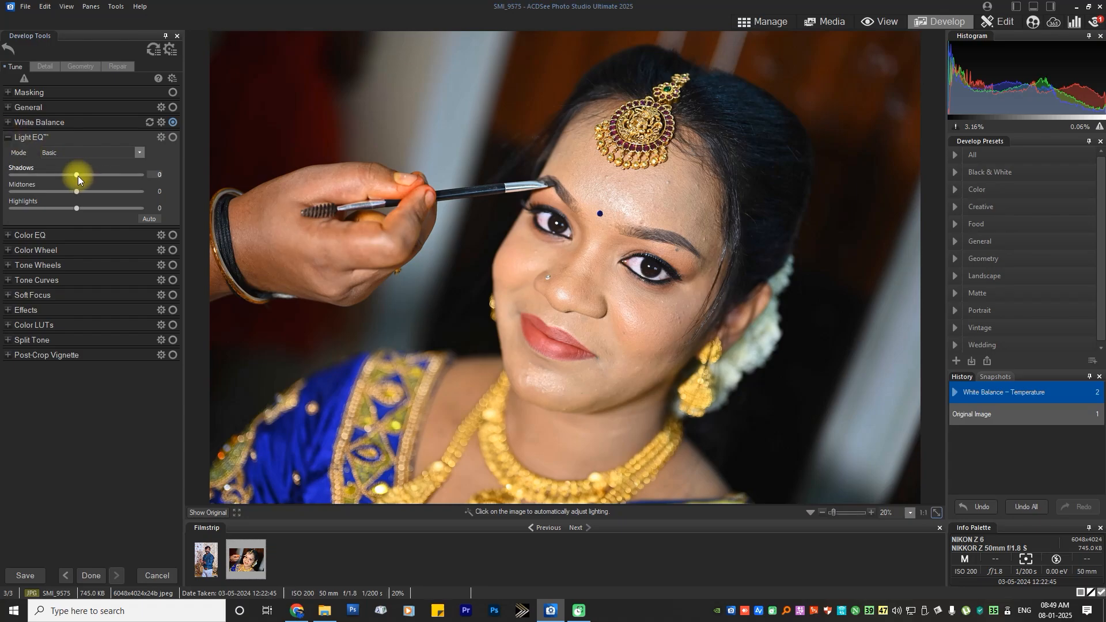
left_click_drag(77, 175, 75, 210)
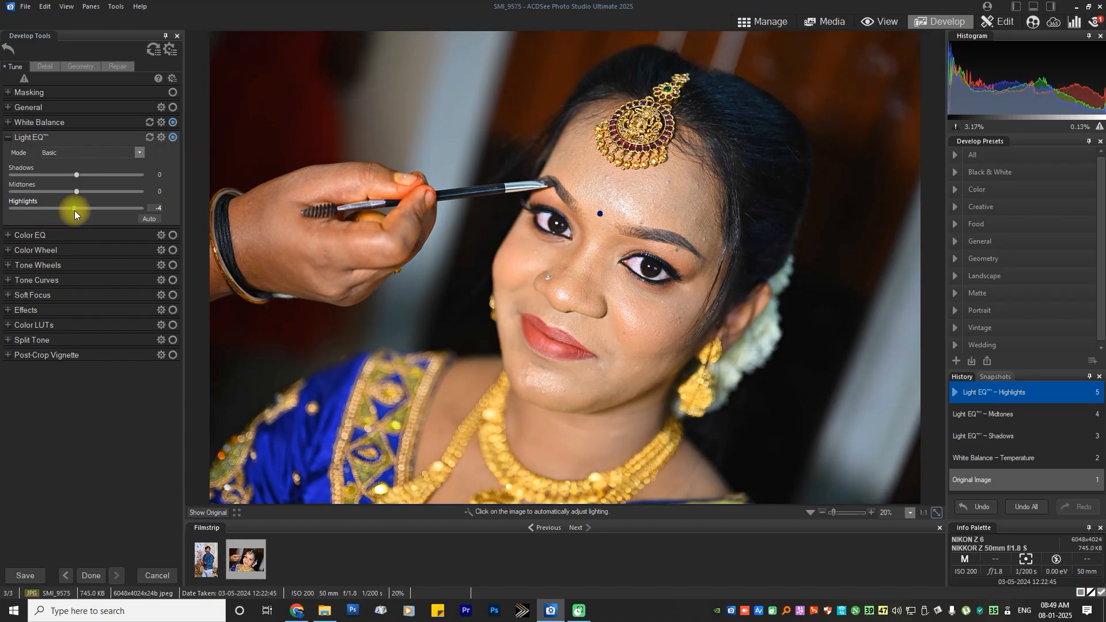
left_click(7, 139)
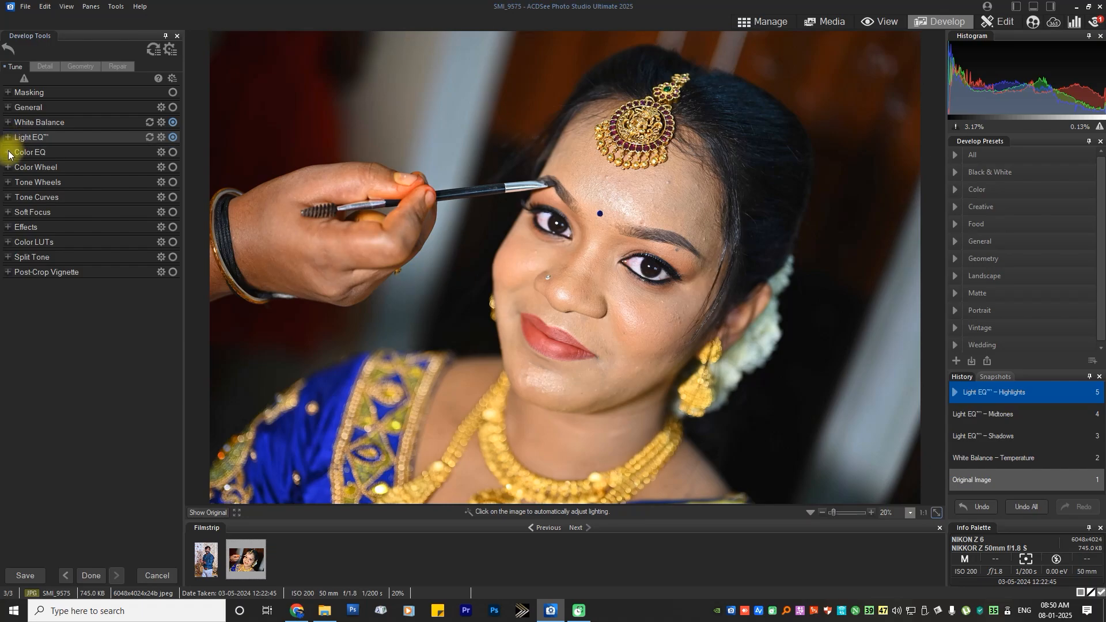
Step: Set the red saturation to 12 in Color EQ, using High Quality mode
left_click(9, 153)
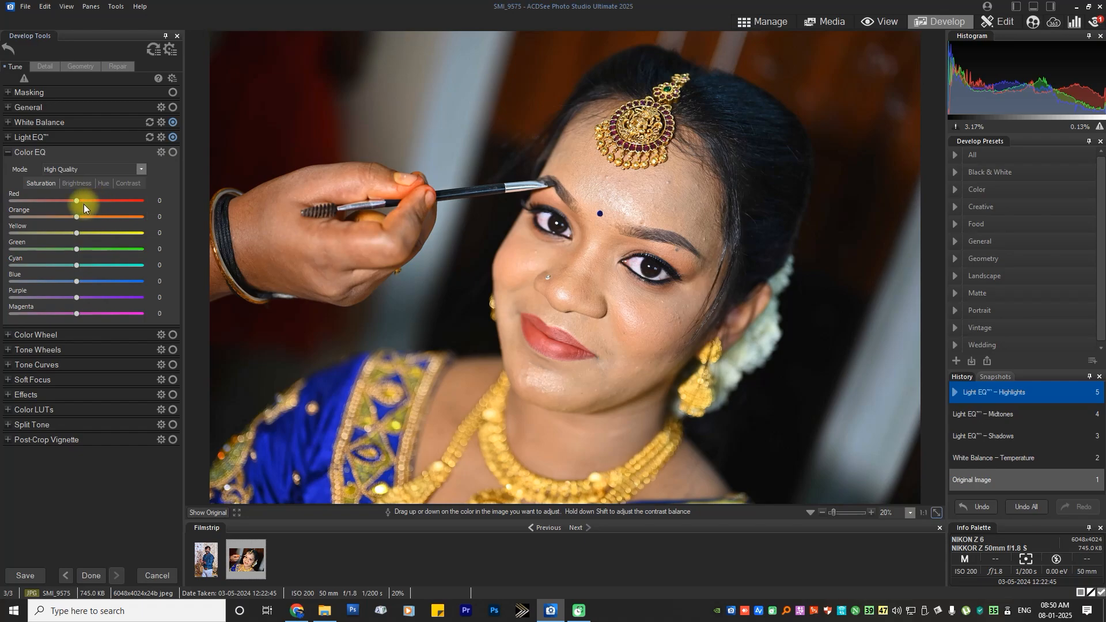
left_click_drag(78, 200, 85, 200)
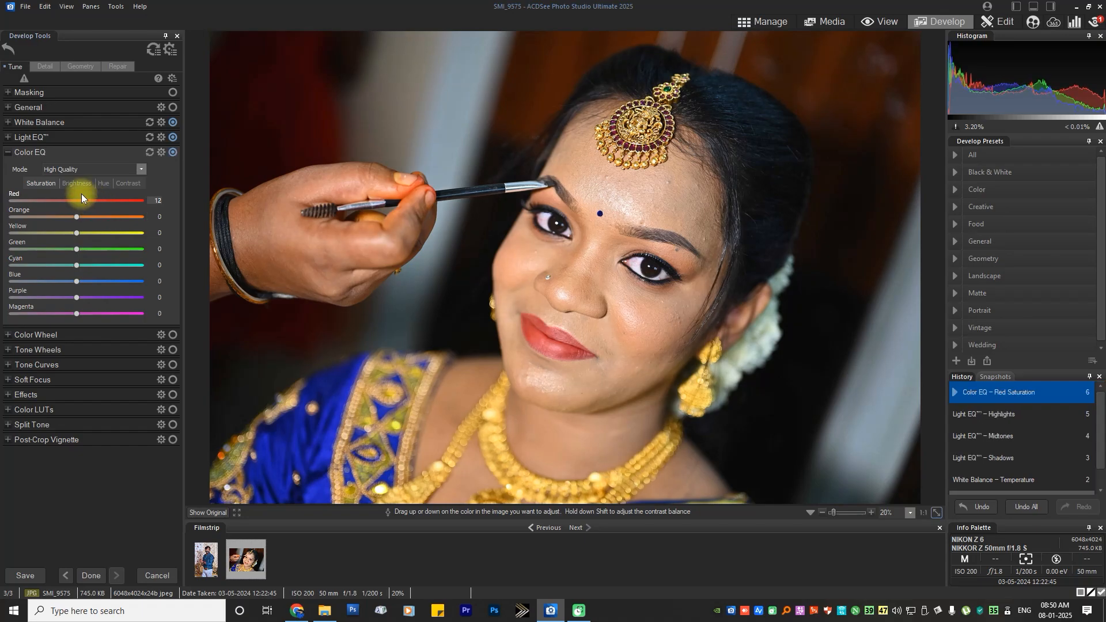
left_click(77, 183)
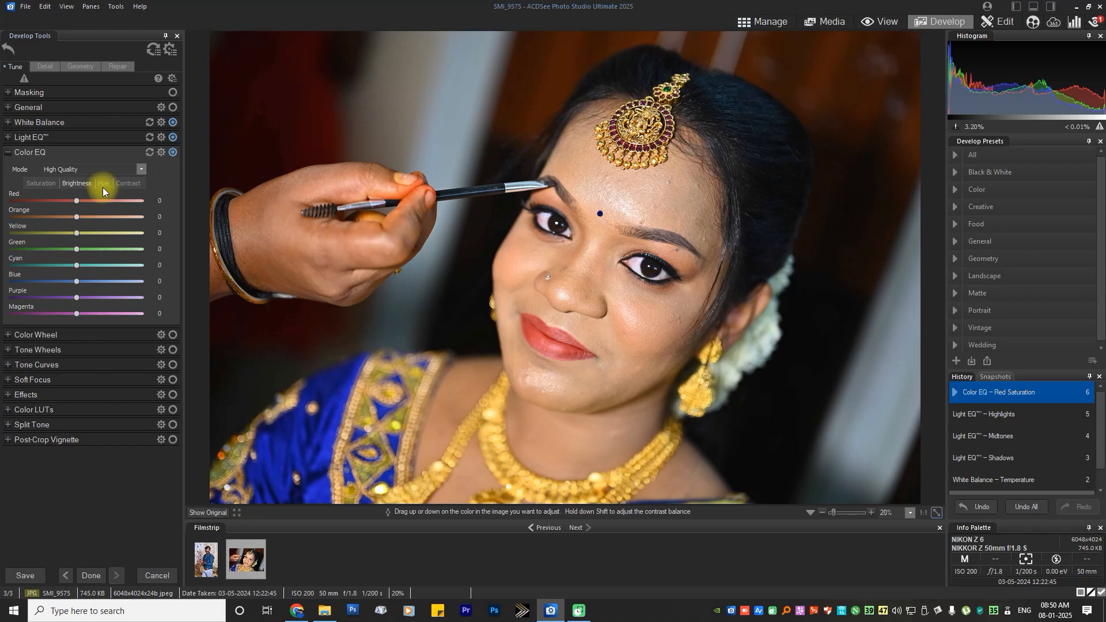
left_click(7, 152)
Step: Adjust the Color Wheel's selected color range, its smoothness and its saturation
left_click(8, 169)
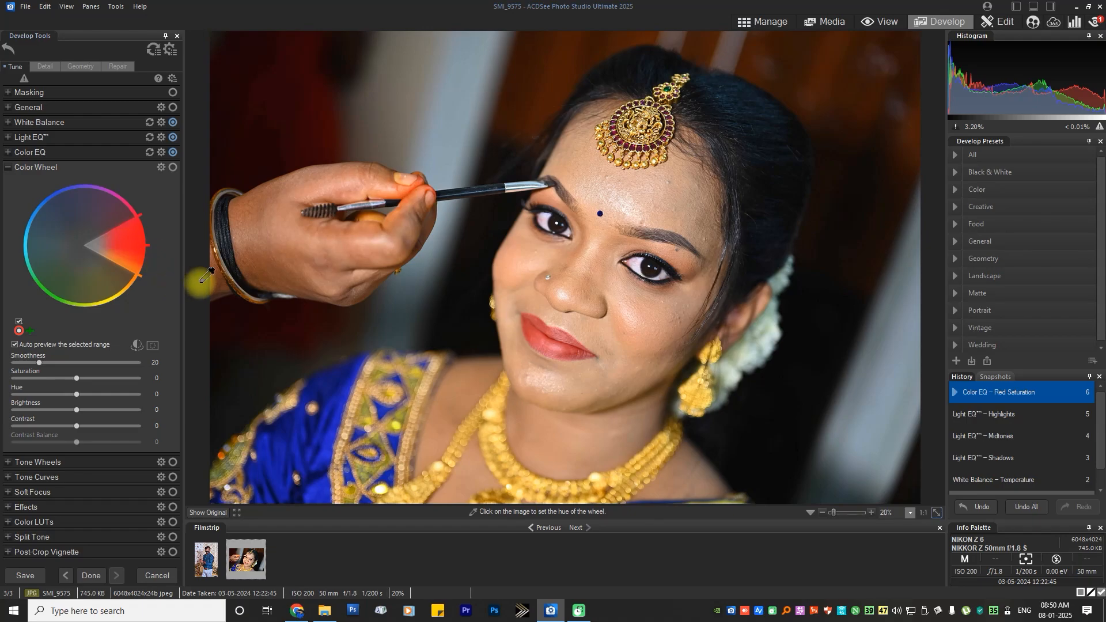
left_click(8, 168)
Step: Tint the highlights warm orange with the Tone Wheels, brighten them slightly, and darken the shadows slightly
left_click(7, 183)
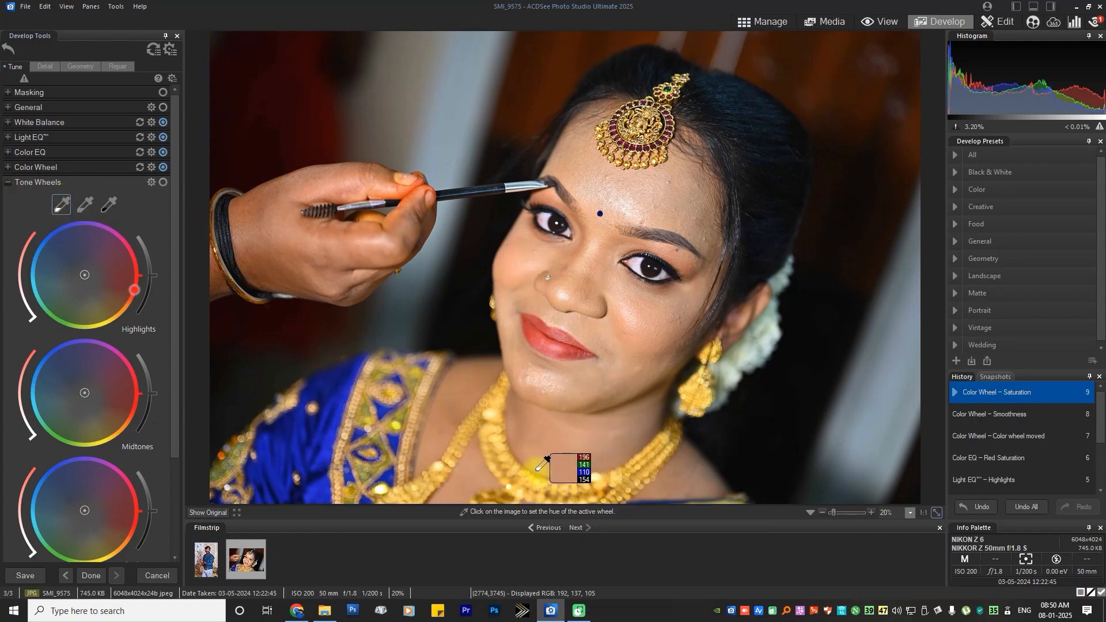
left_click(512, 474)
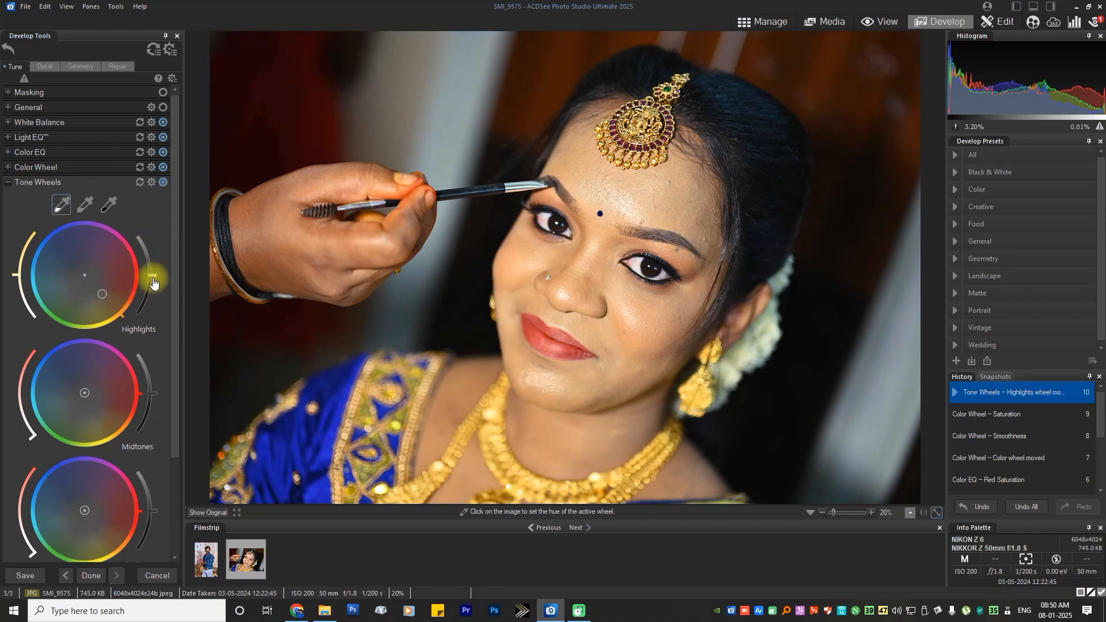
mouse_move(152, 280)
left_mouse_down()
mouse_move(148, 292)
mouse_move(156, 253)
mouse_move(157, 272)
left_mouse_up()
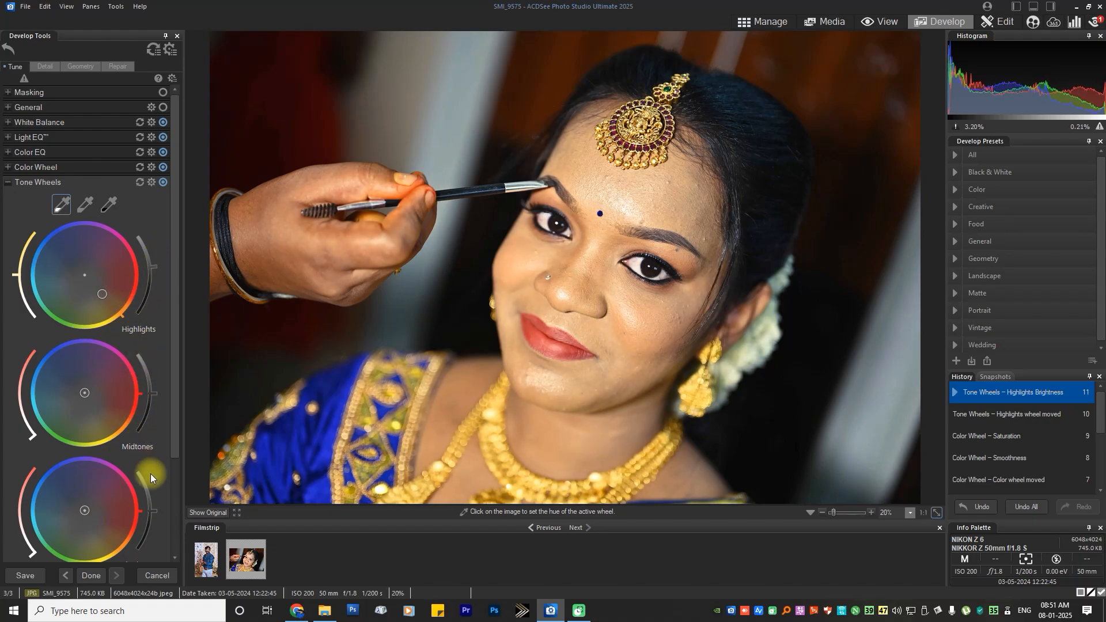
left_click_drag(170, 427, 173, 466)
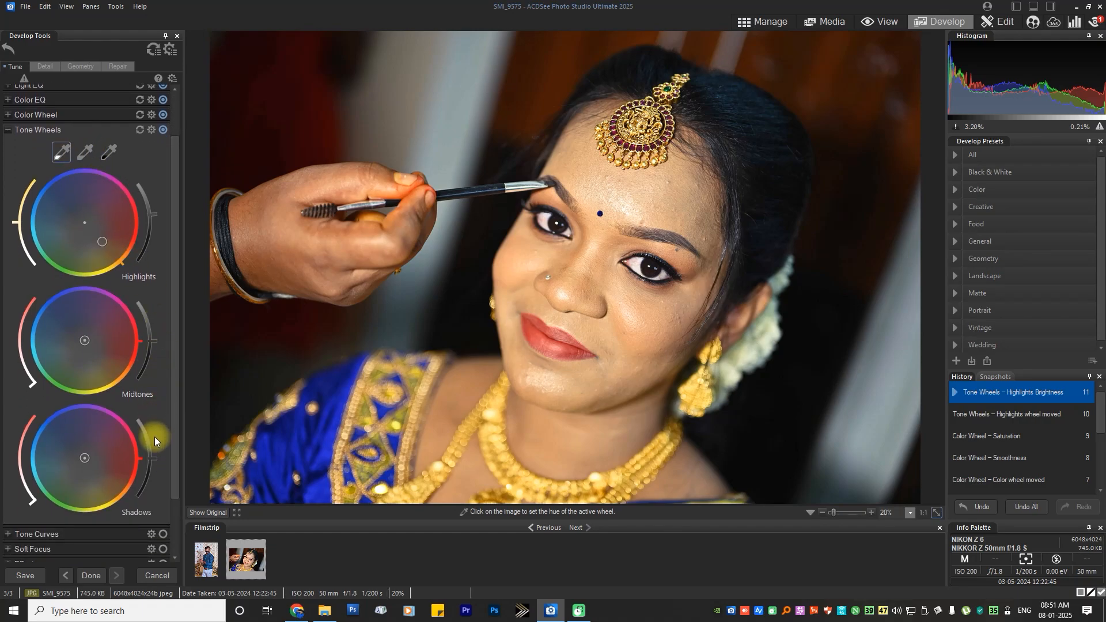
mouse_move(154, 461)
left_mouse_down()
mouse_move(148, 445)
mouse_move(152, 464)
left_mouse_up()
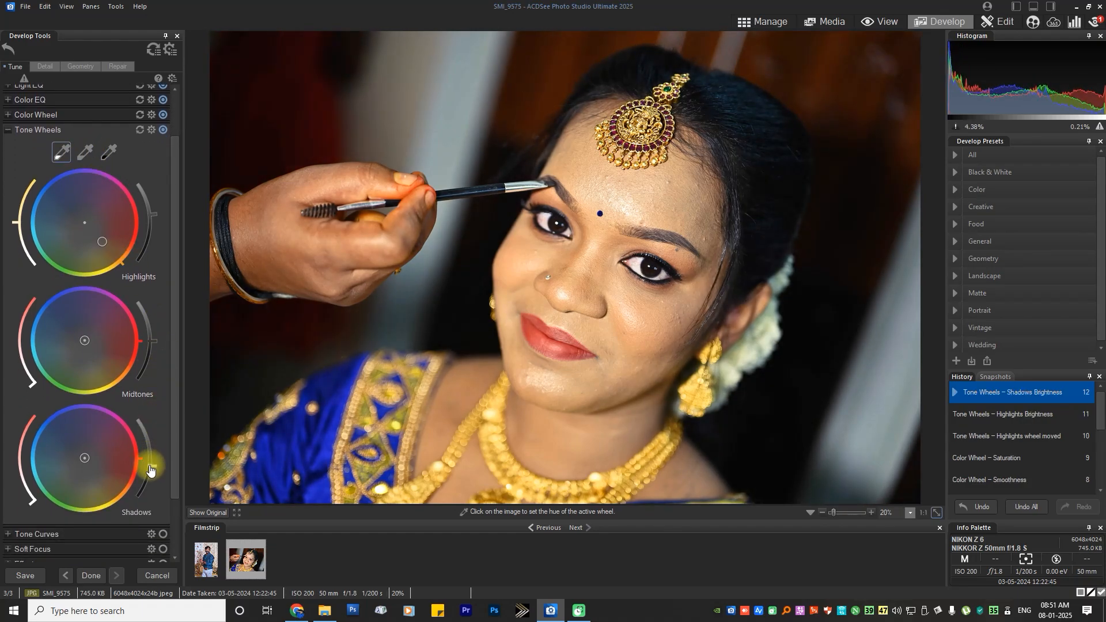
left_click(8, 131)
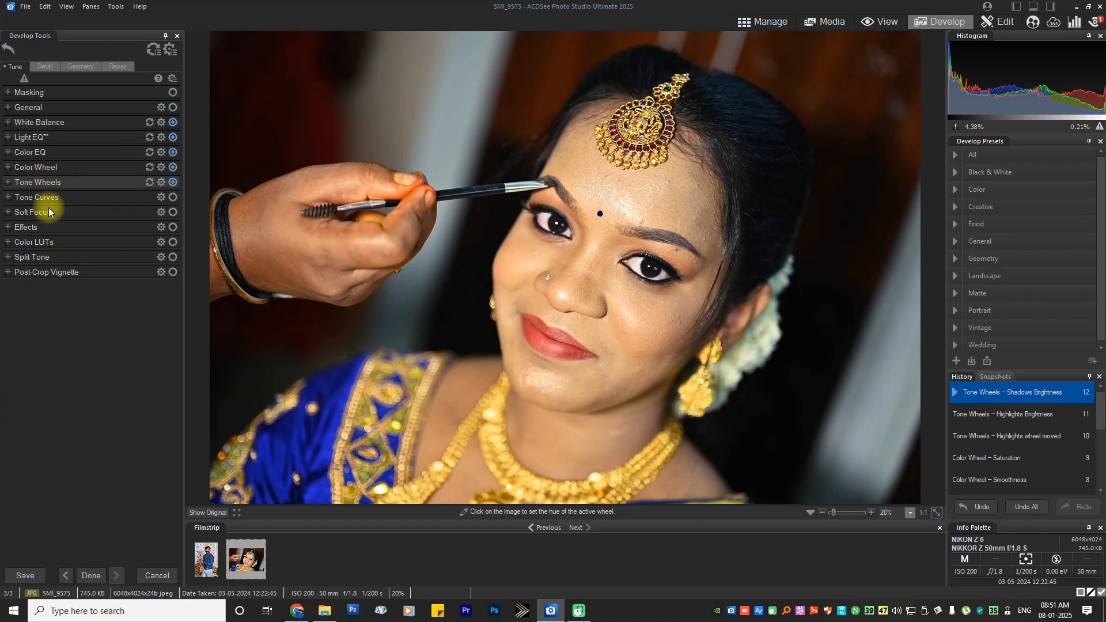
Step: Nudge the midpoint of the RGB tone curve slightly
left_click(9, 197)
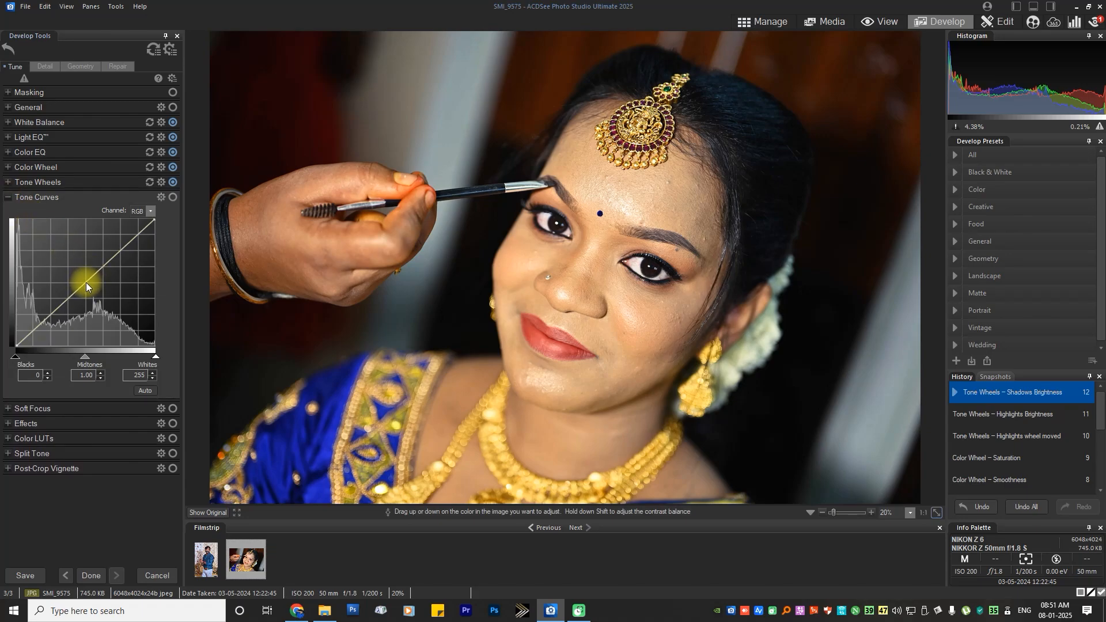
left_click_drag(85, 282, 84, 283)
left_click(8, 197)
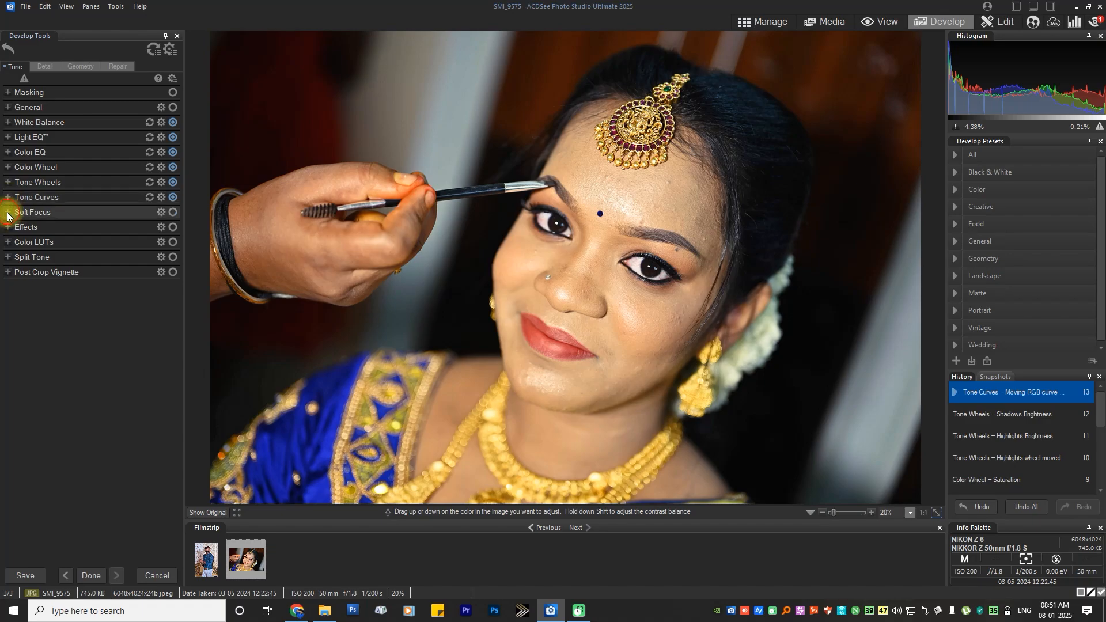
Step: Apply Soft Focus to the portrait with strength 40, brightness 1 and contrast 39
left_click(8, 212)
left_click_drag(12, 233, 62, 232)
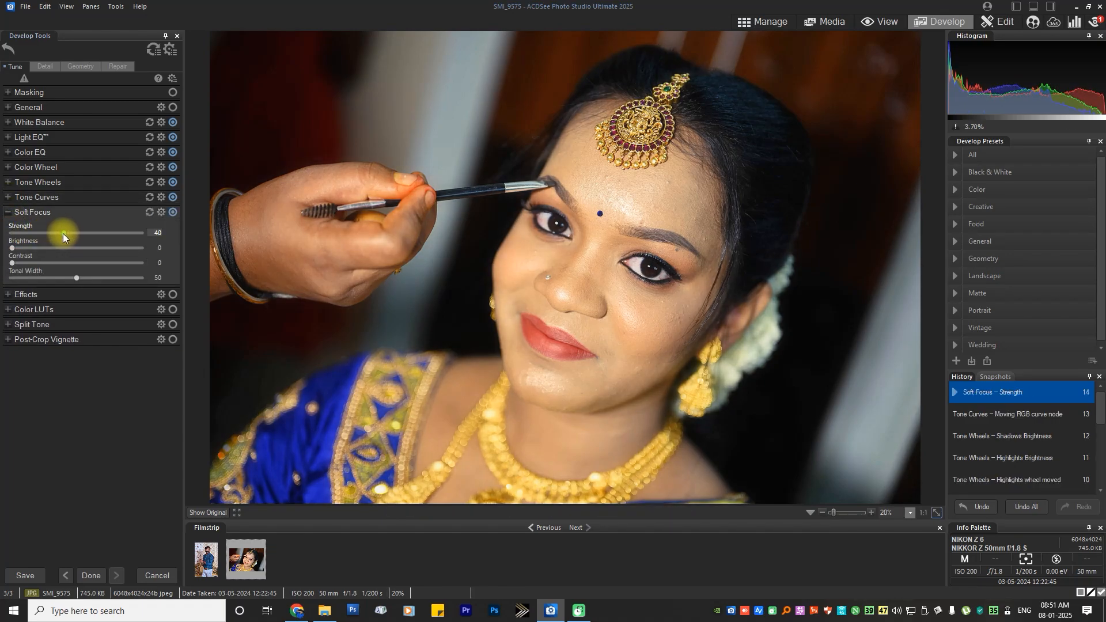
left_click(13, 249)
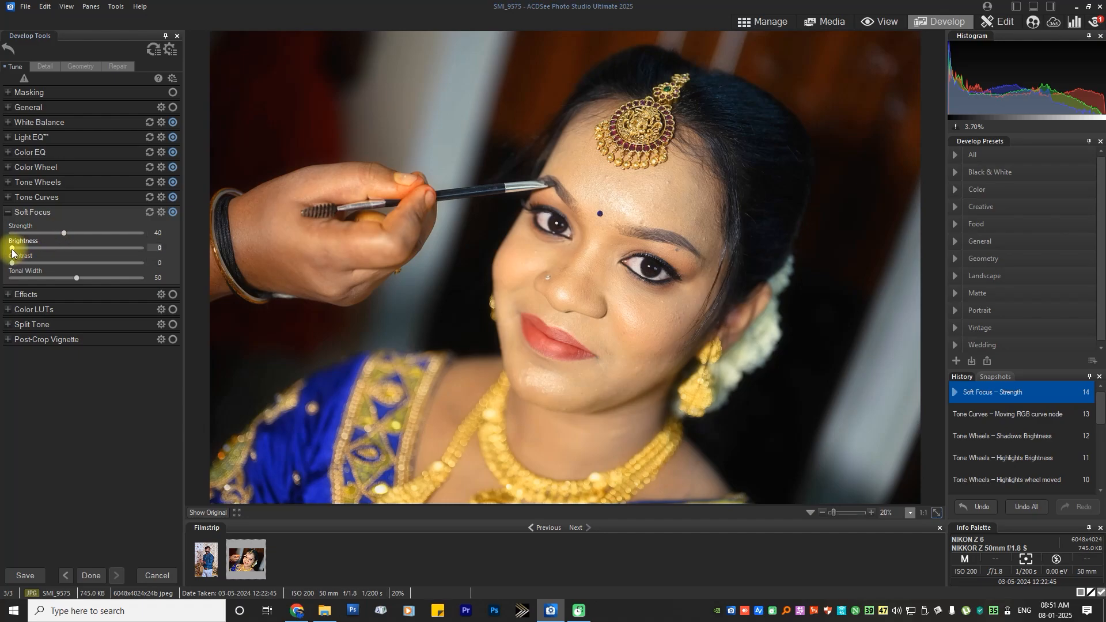
left_click_drag(12, 249, 63, 265)
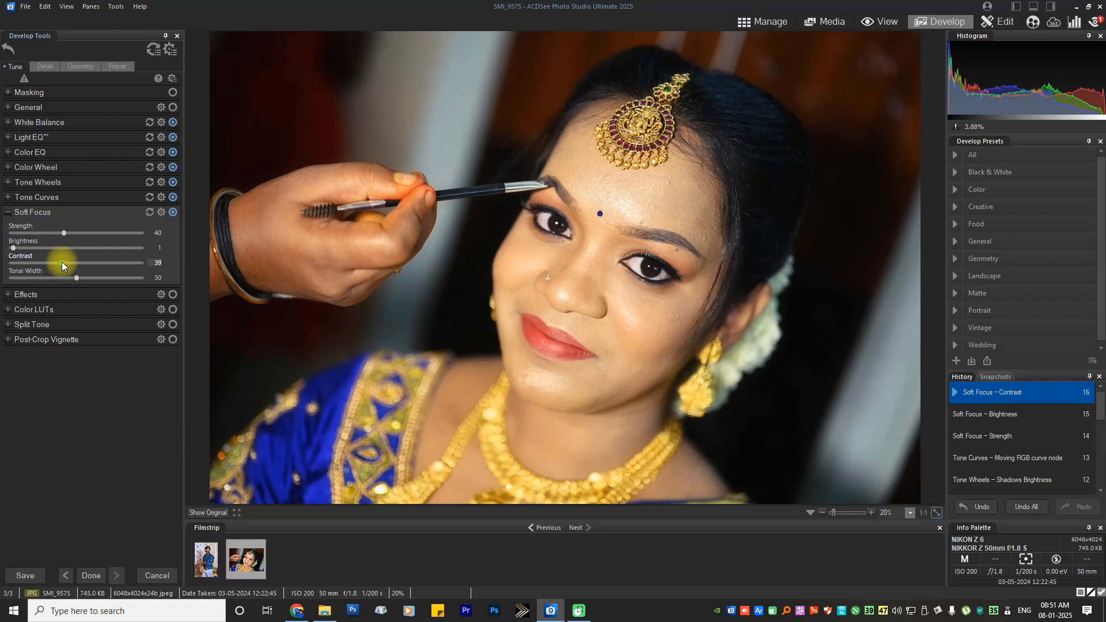
left_click(8, 212)
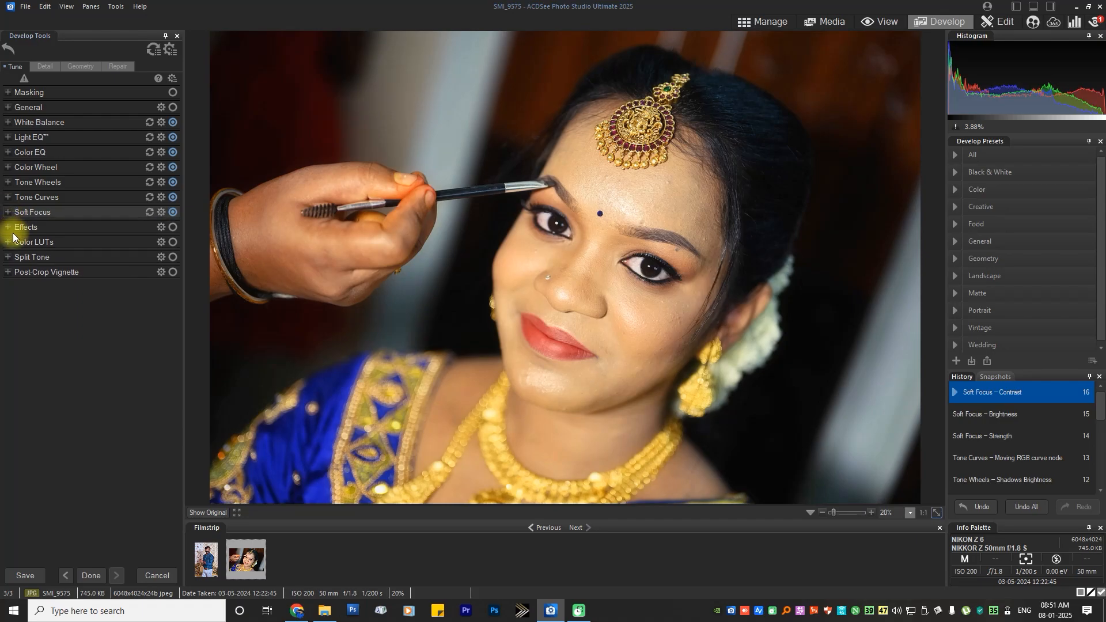
Step: Try the Madison, Mila and Seventies photo effects on the portrait, and switch Photo Effect back off
left_click(10, 227)
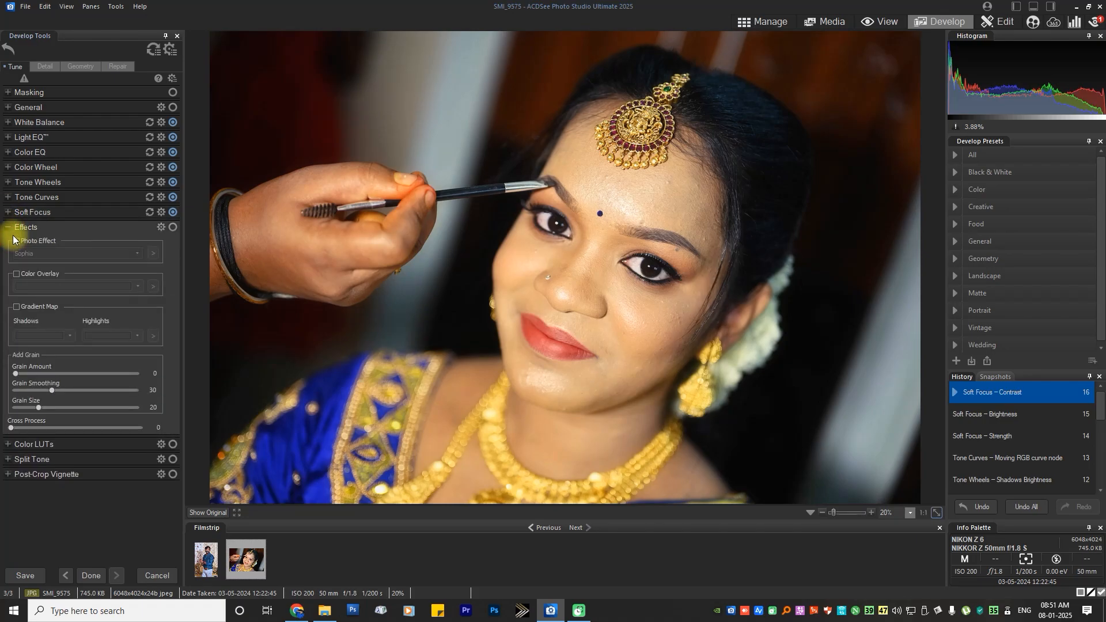
left_click(15, 242)
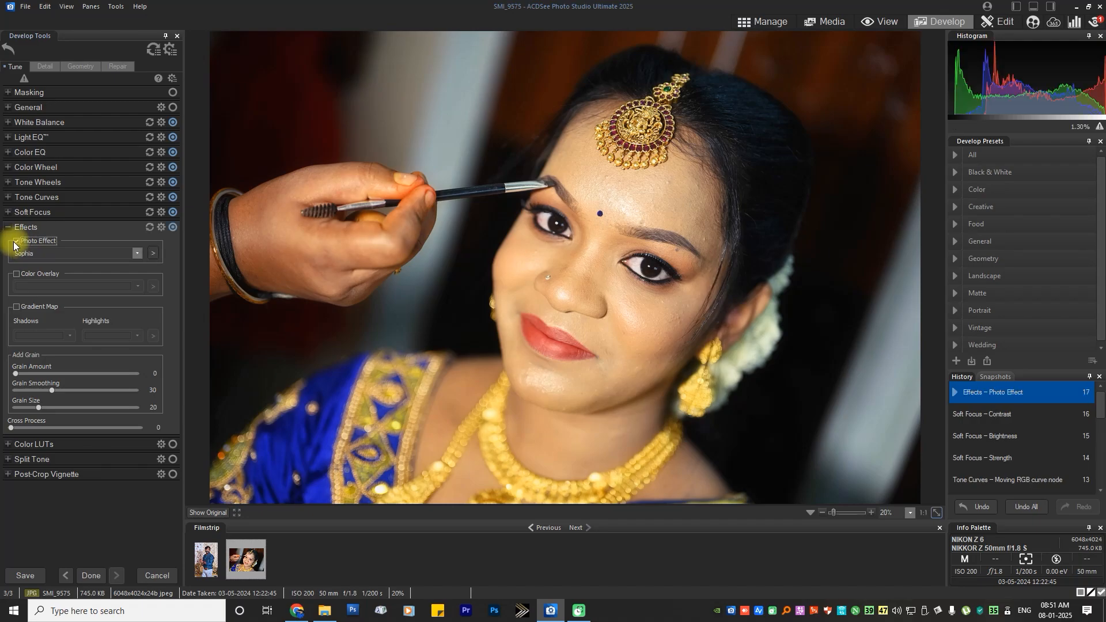
left_click(43, 254)
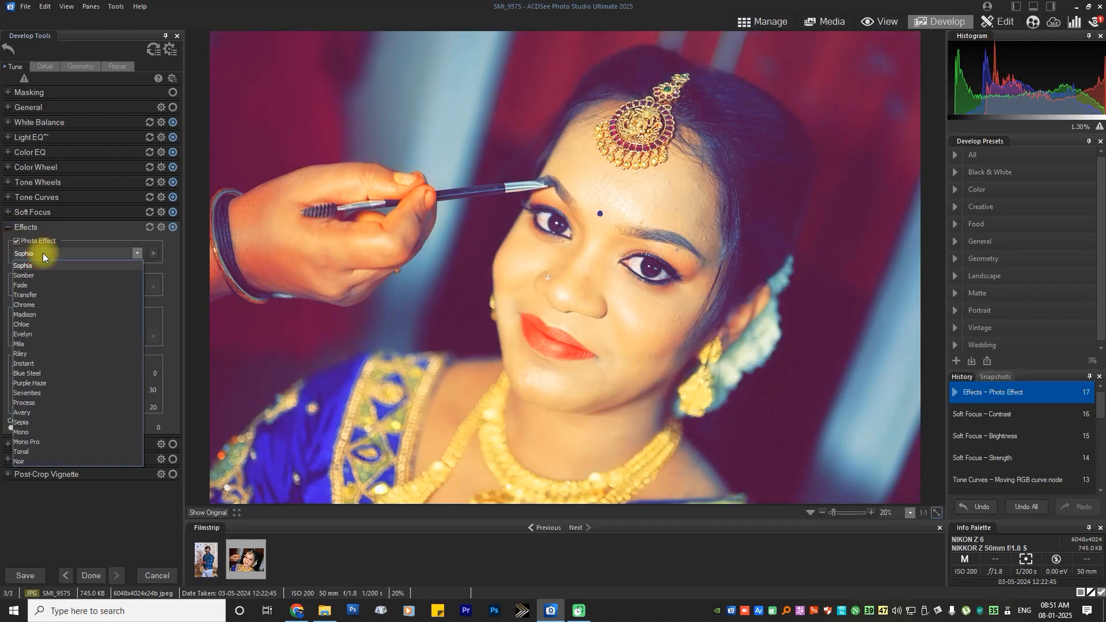
left_click(31, 315)
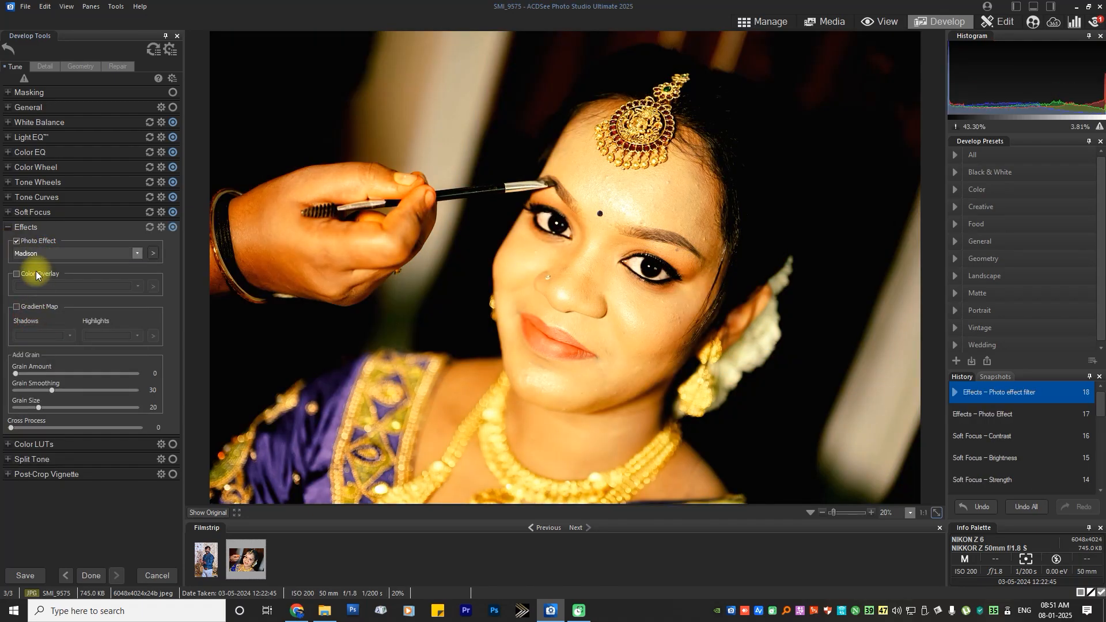
scroll(36, 254, "down", 4)
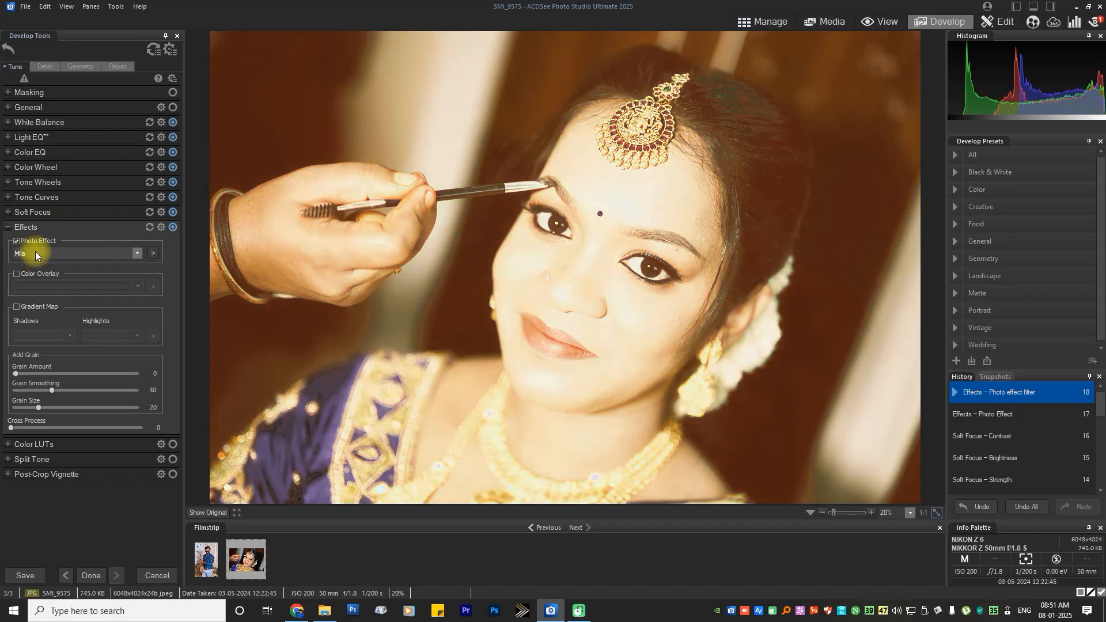
scroll(36, 254, "down", 1)
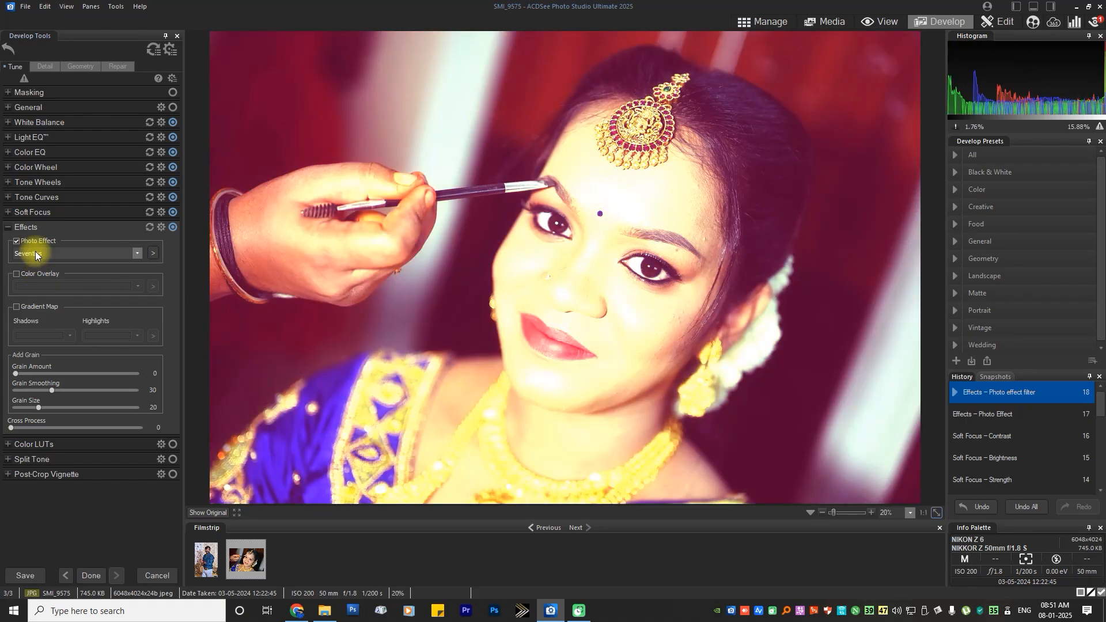
left_click(15, 241)
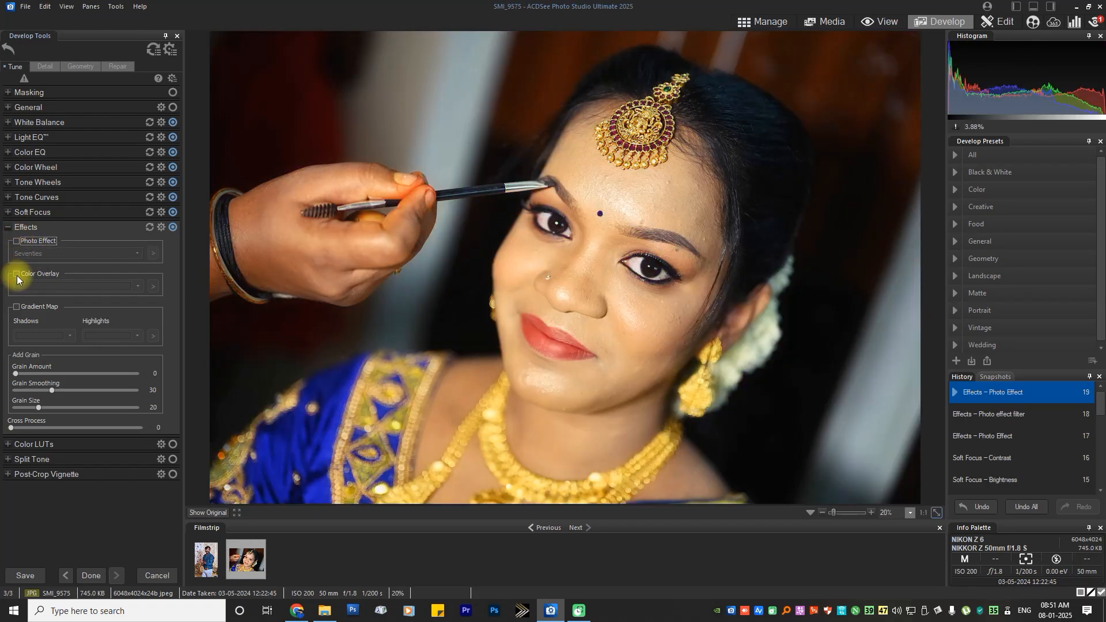
Step: Turn on Color Overlay in Effects and tint the portrait bright yellow-green
left_click(17, 275)
left_click(41, 285)
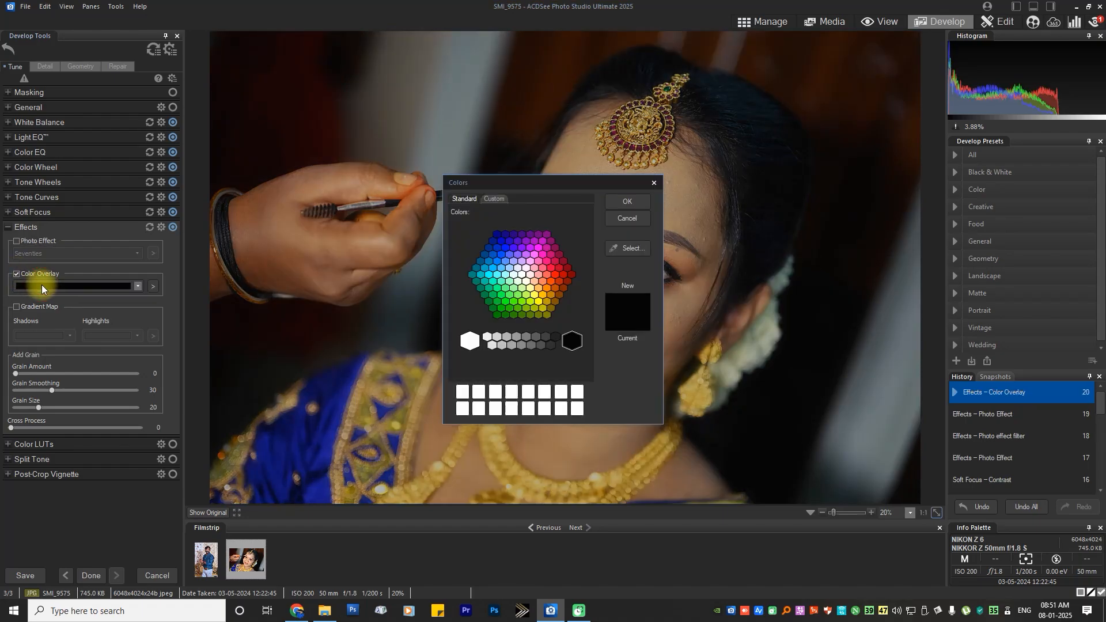
left_click(521, 300)
left_click(634, 202)
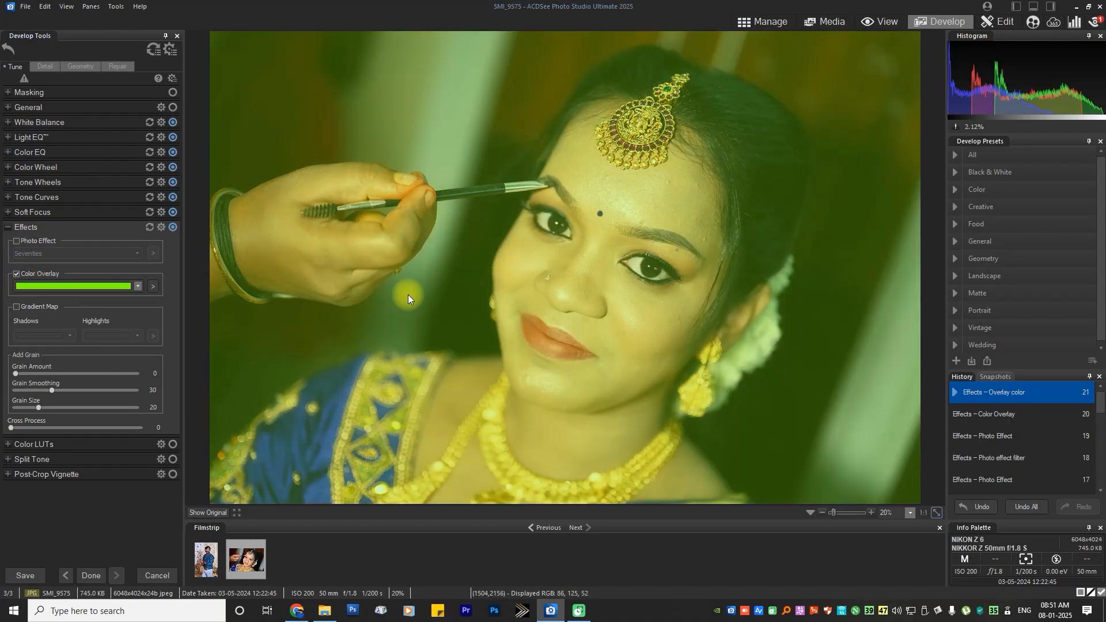
Step: Change the overlay color to orange-red, and switch Color Overlay back off
left_click(46, 286)
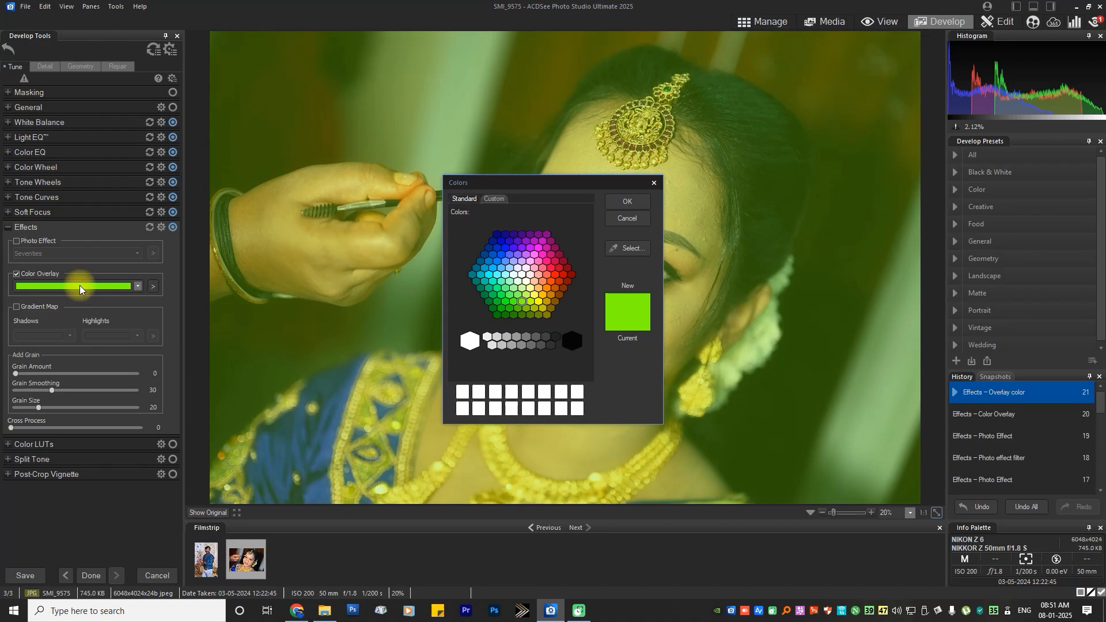
left_click(531, 274)
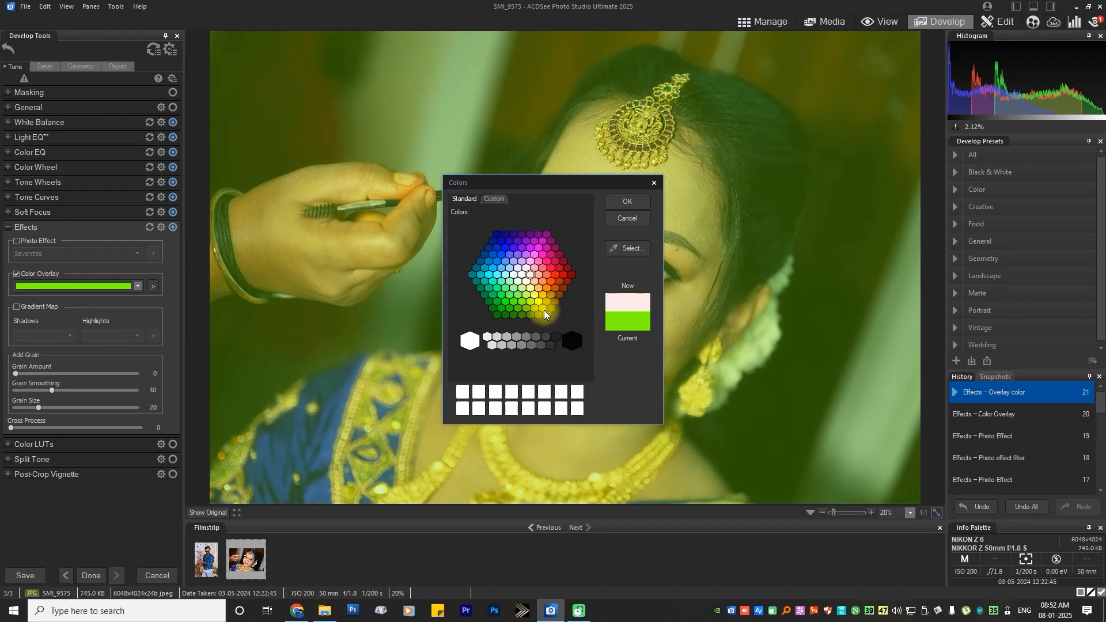
left_click(544, 308)
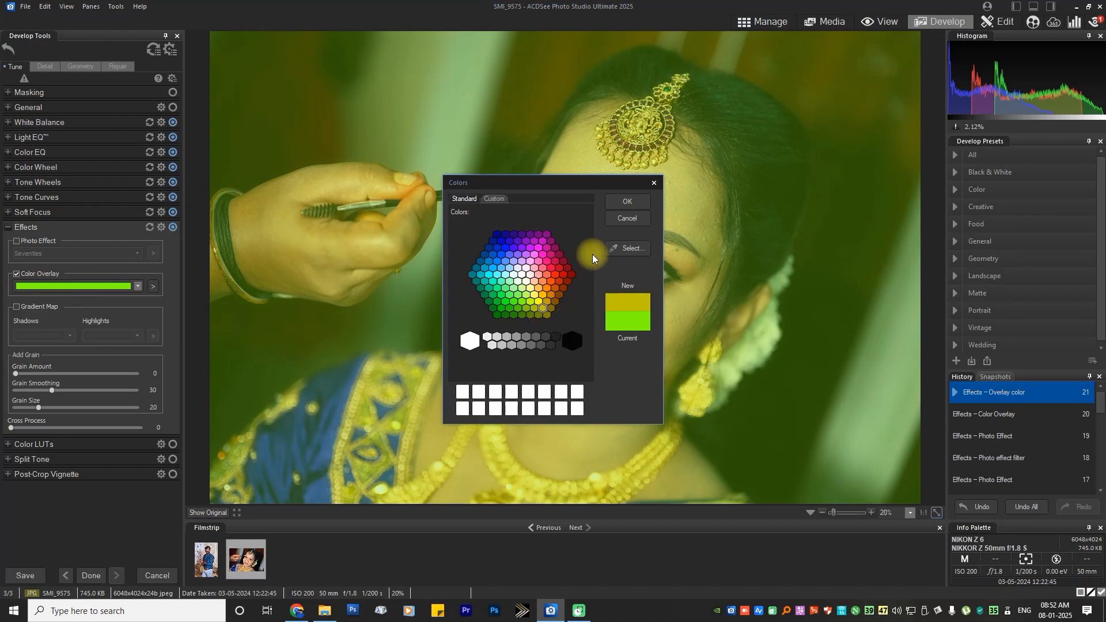
left_click(558, 274)
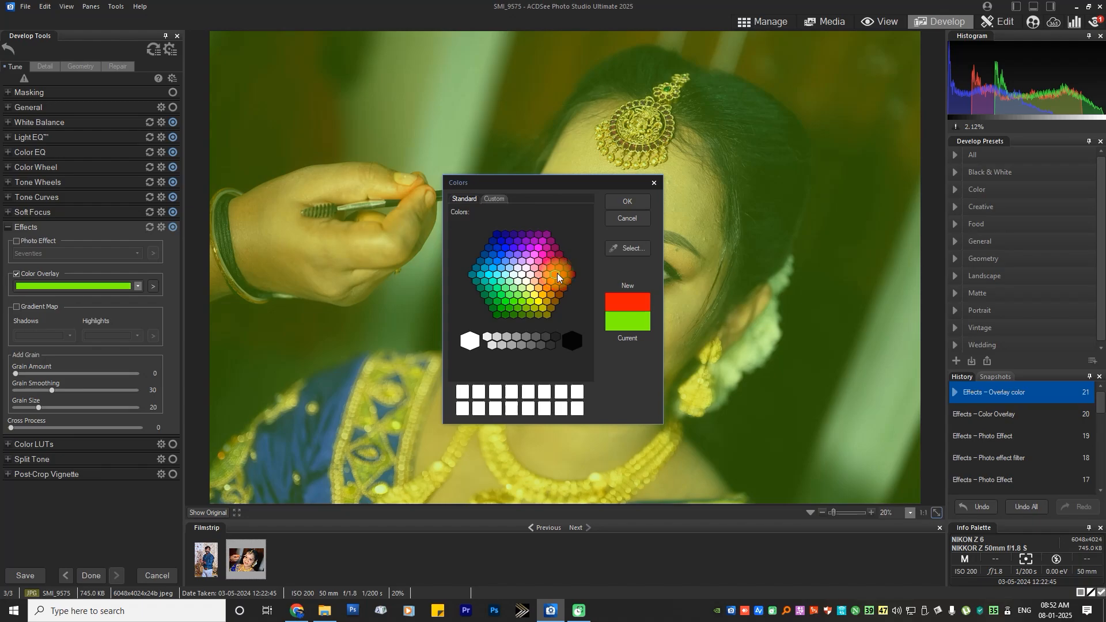
left_click(633, 203)
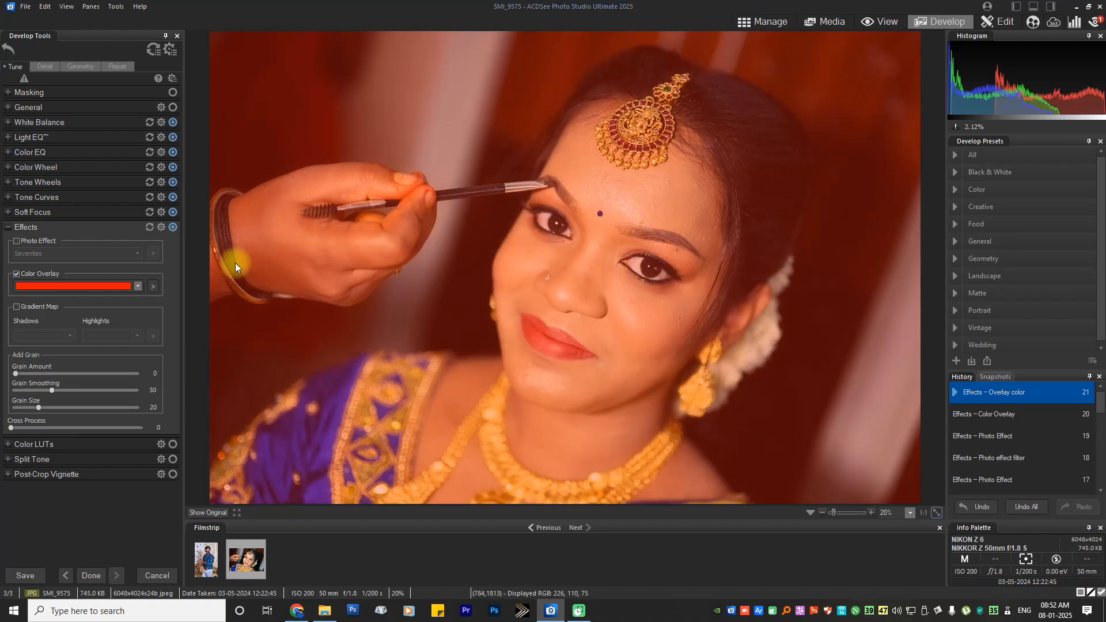
left_click(17, 274)
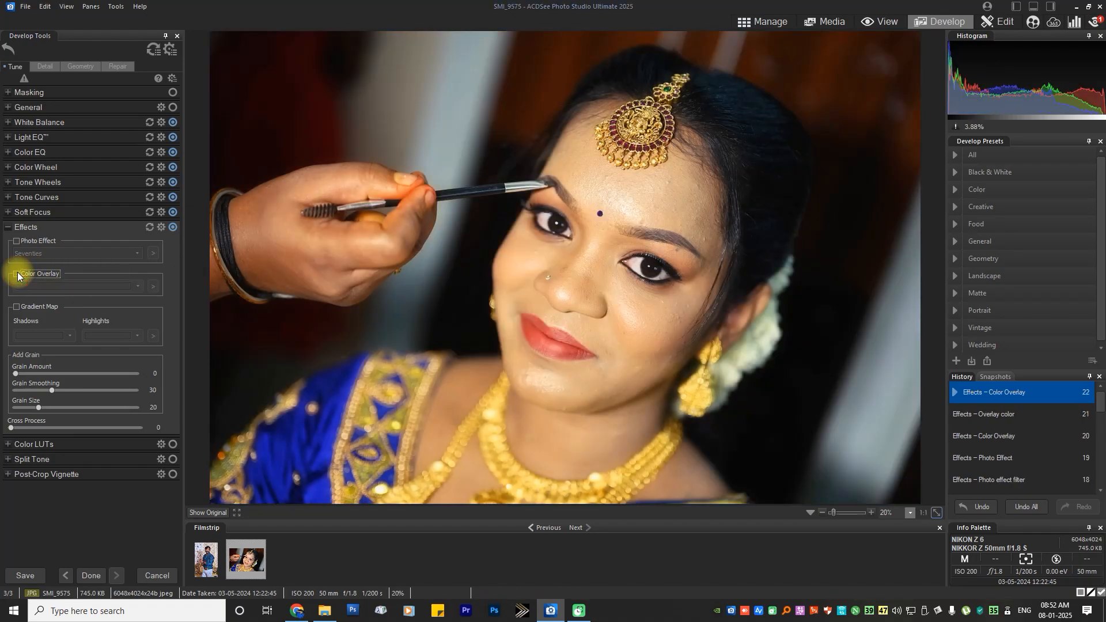
Step: Try Gradient Map with blue shadows and orange highlights, switch it back off, and collapse the Effects settings
left_click(17, 307)
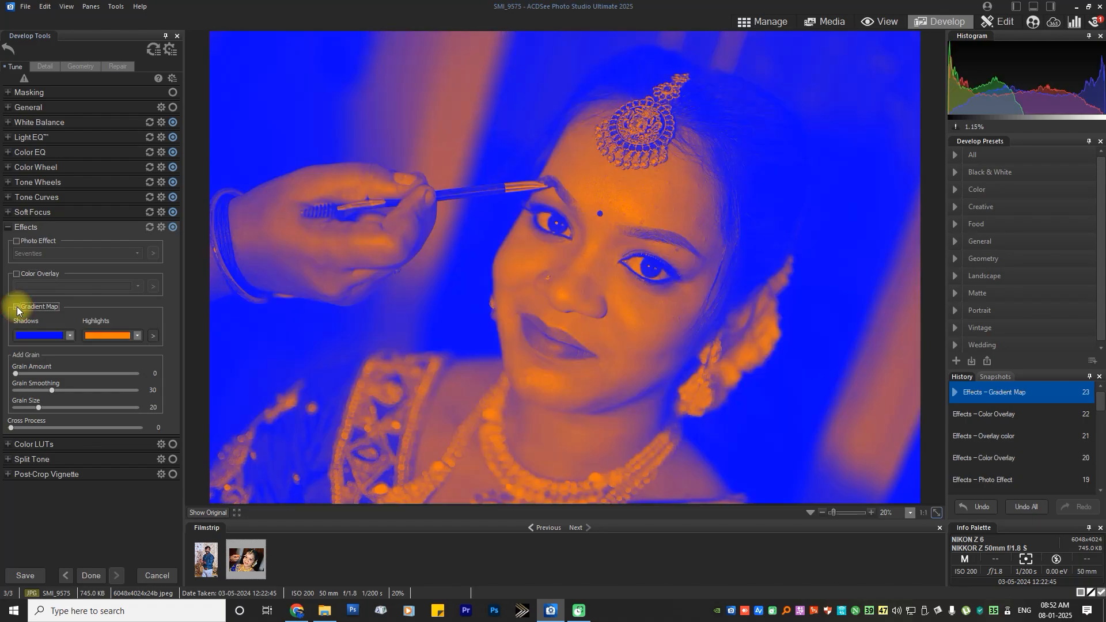
left_click(106, 337)
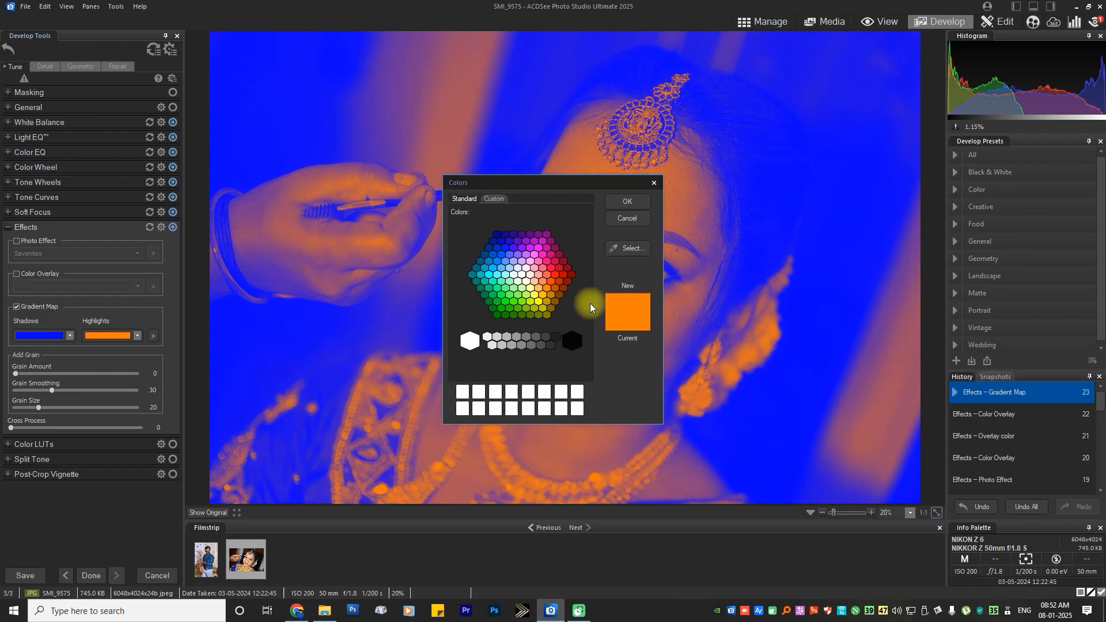
left_click(628, 219)
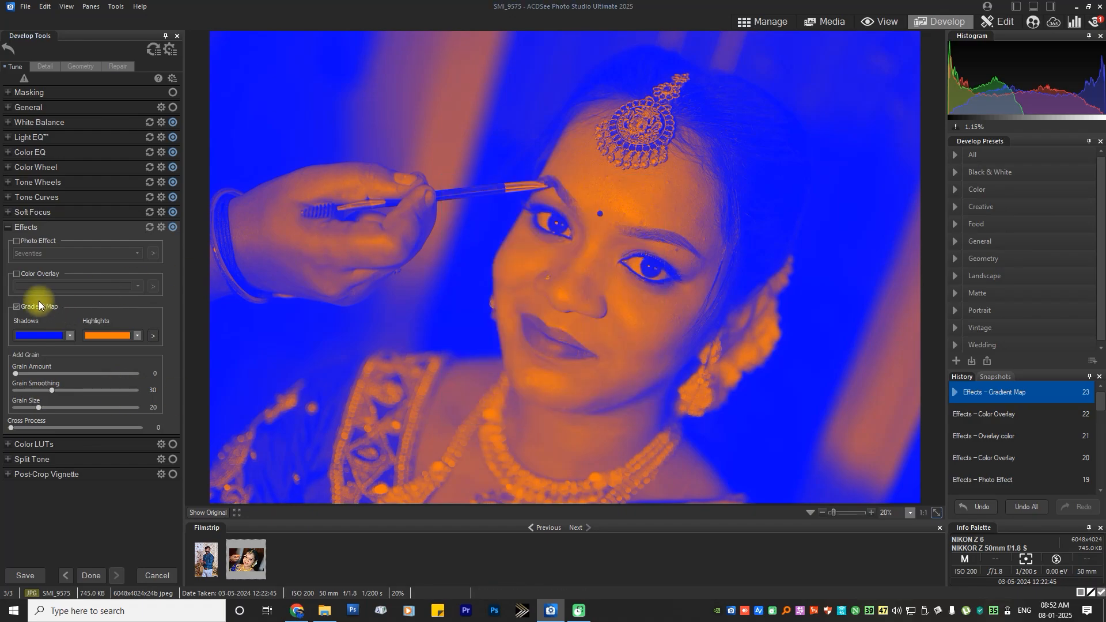
left_click(17, 307)
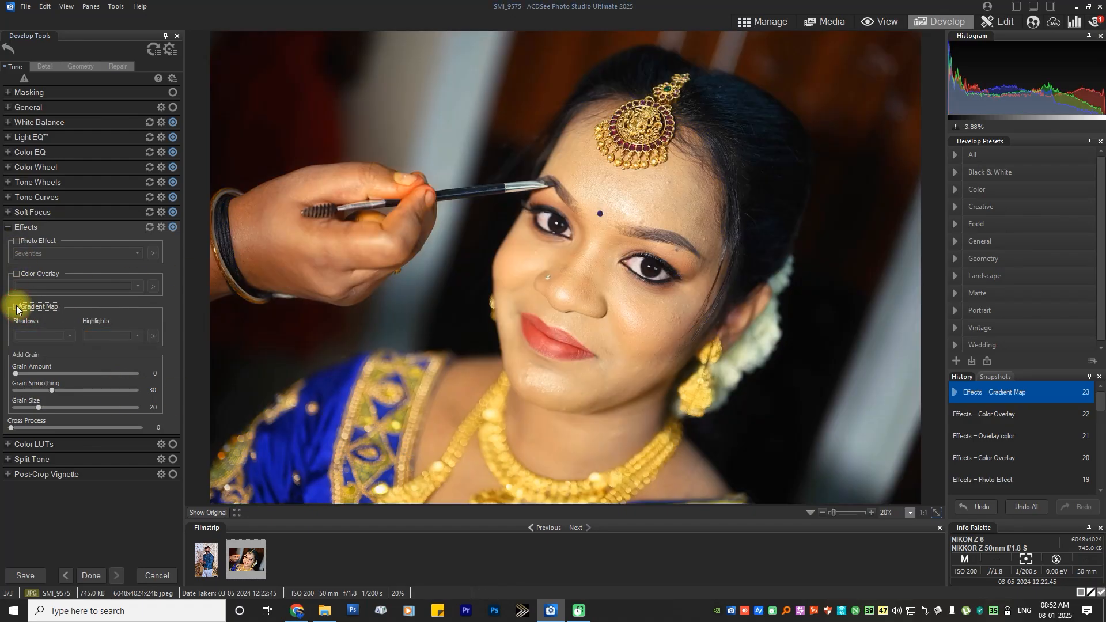
left_click(10, 229)
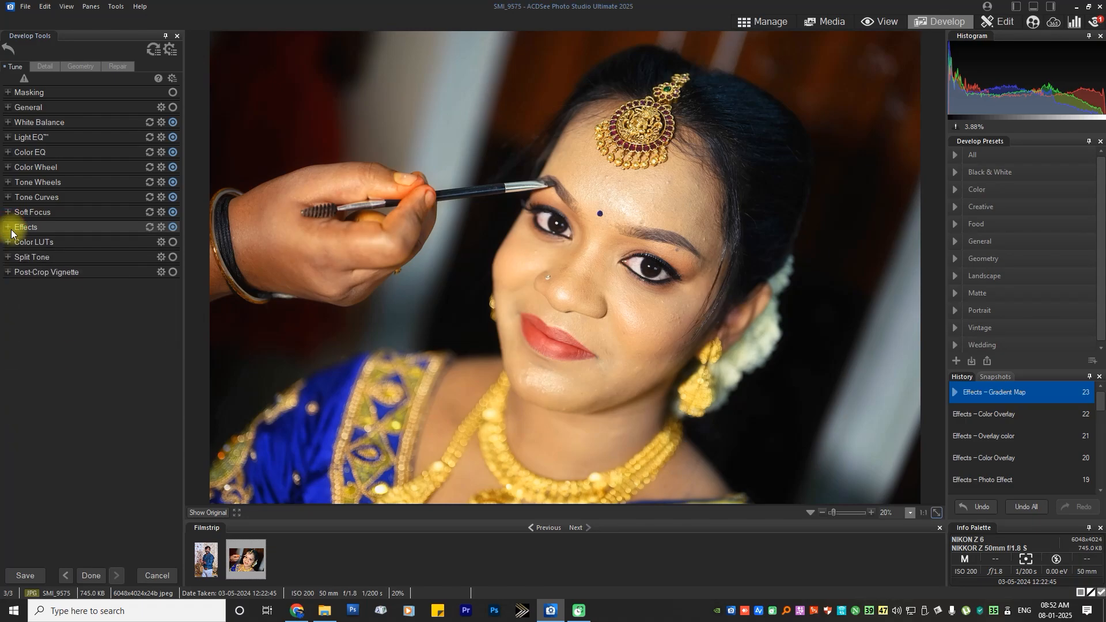
Step: Check the LUT import dialog without importing a file, and look through the available color LUTs
left_click(7, 243)
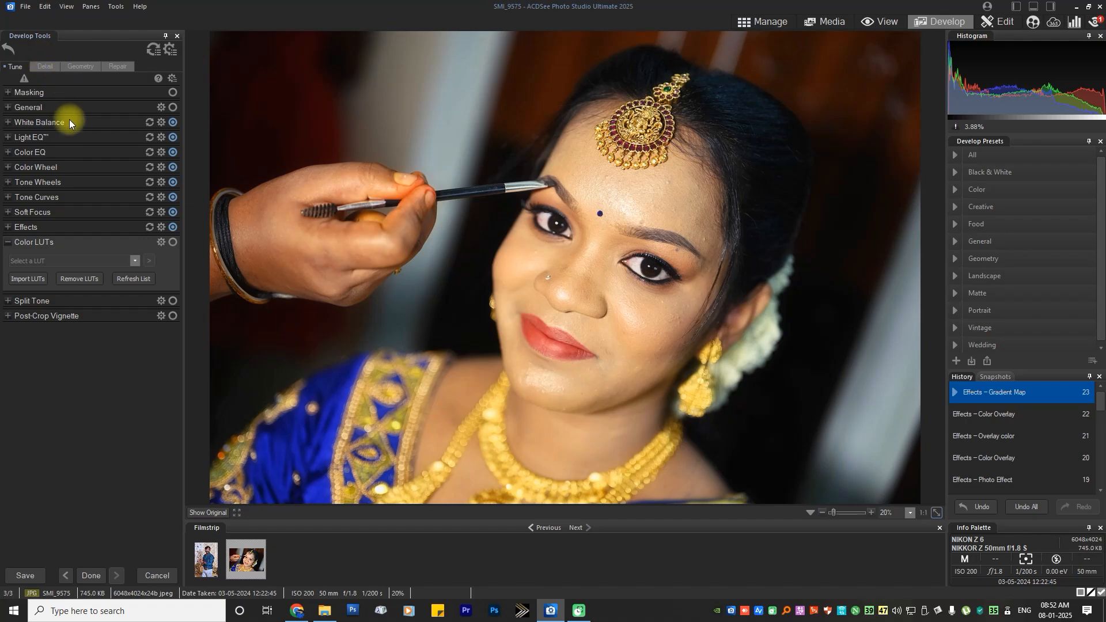
left_click(170, 50)
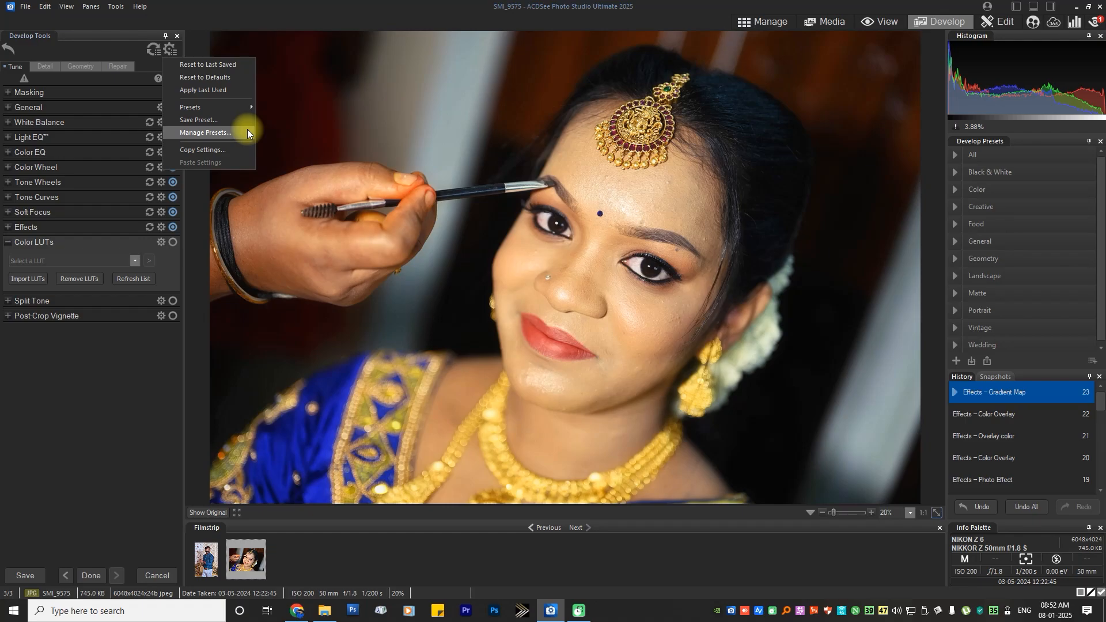
left_click(34, 280)
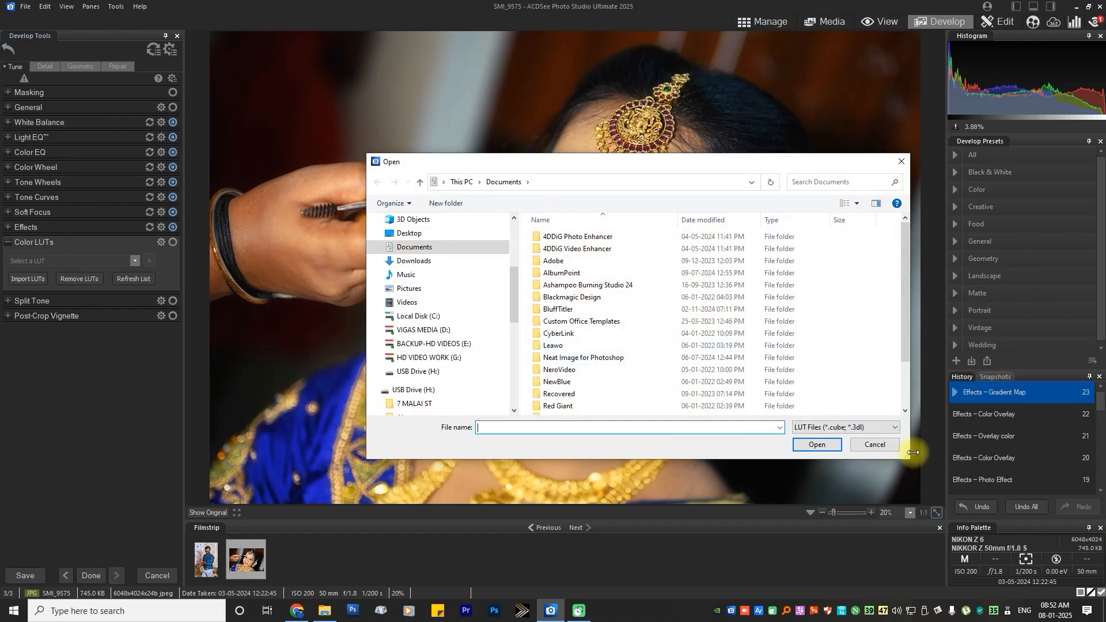
left_click(894, 444)
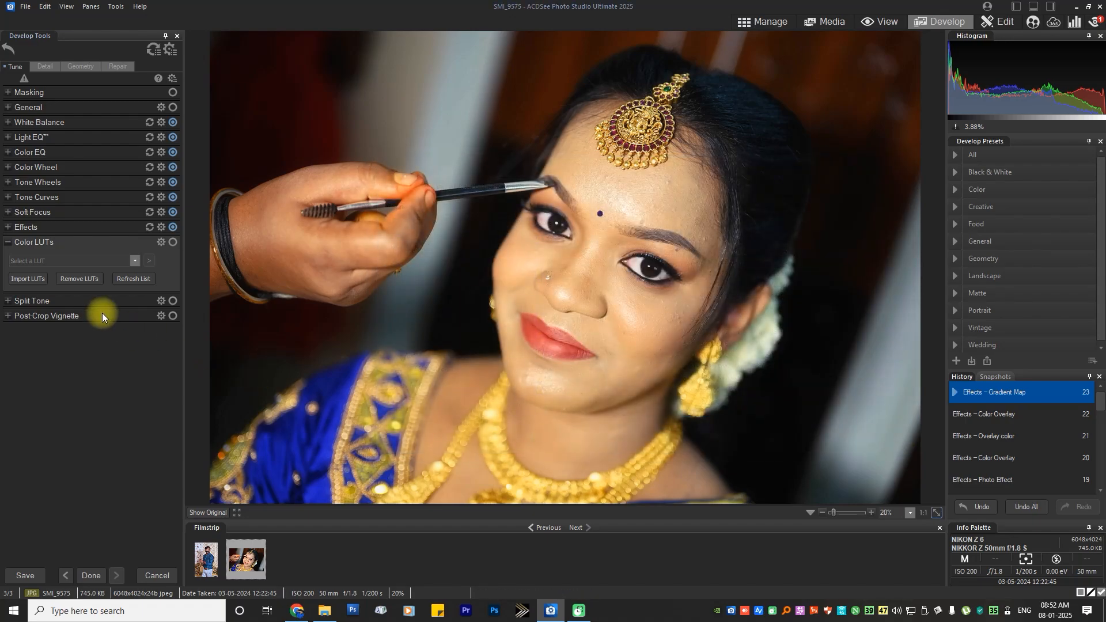
left_click(54, 260)
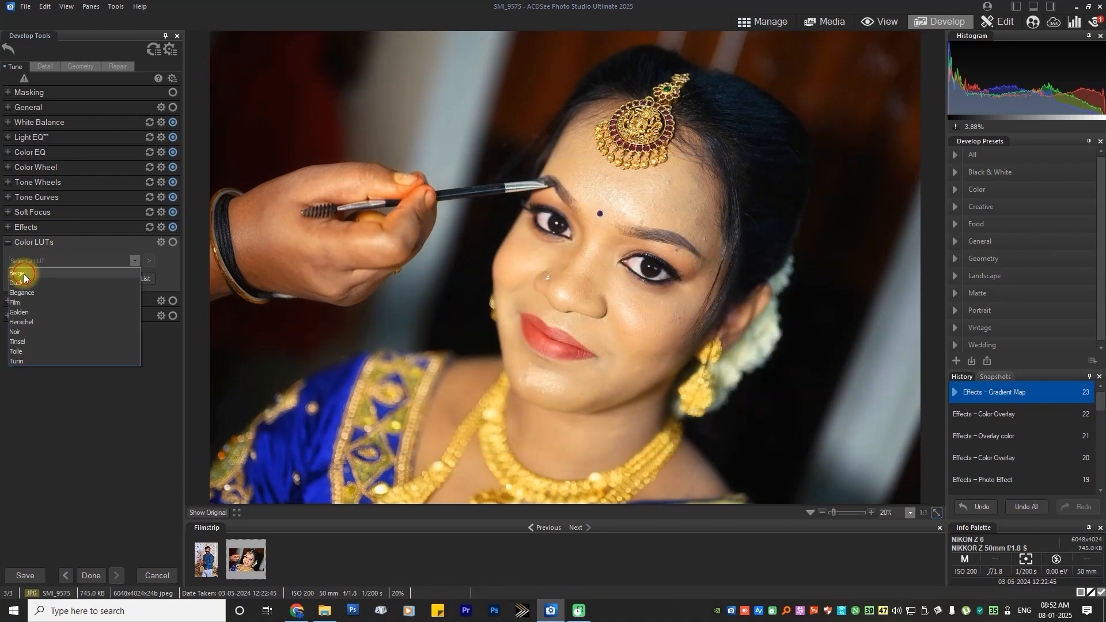
left_click(41, 271)
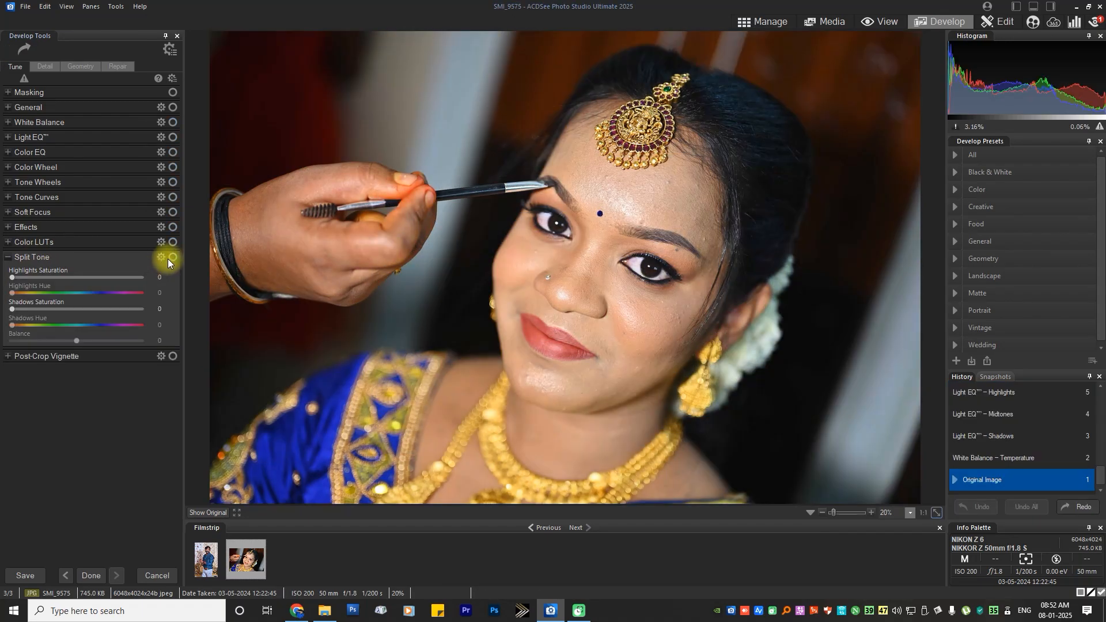
Step: Activate Split Tone and test Highlights Saturation, leaving it at 0
left_click(174, 258)
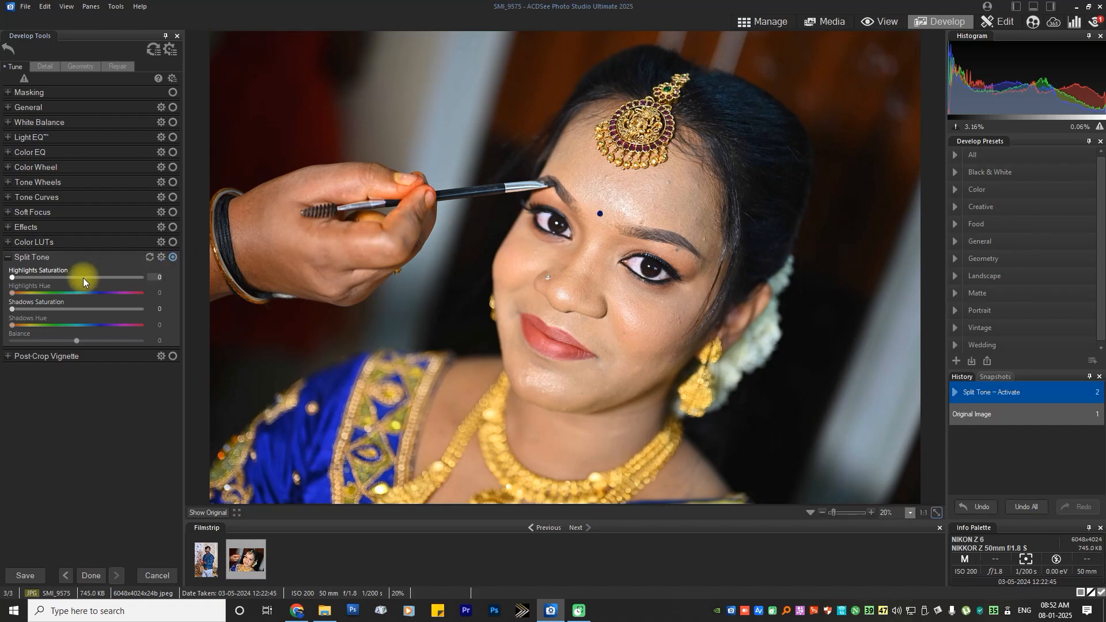
mouse_move(12, 277)
left_mouse_down()
mouse_move(29, 275)
mouse_move(10, 280)
left_mouse_up()
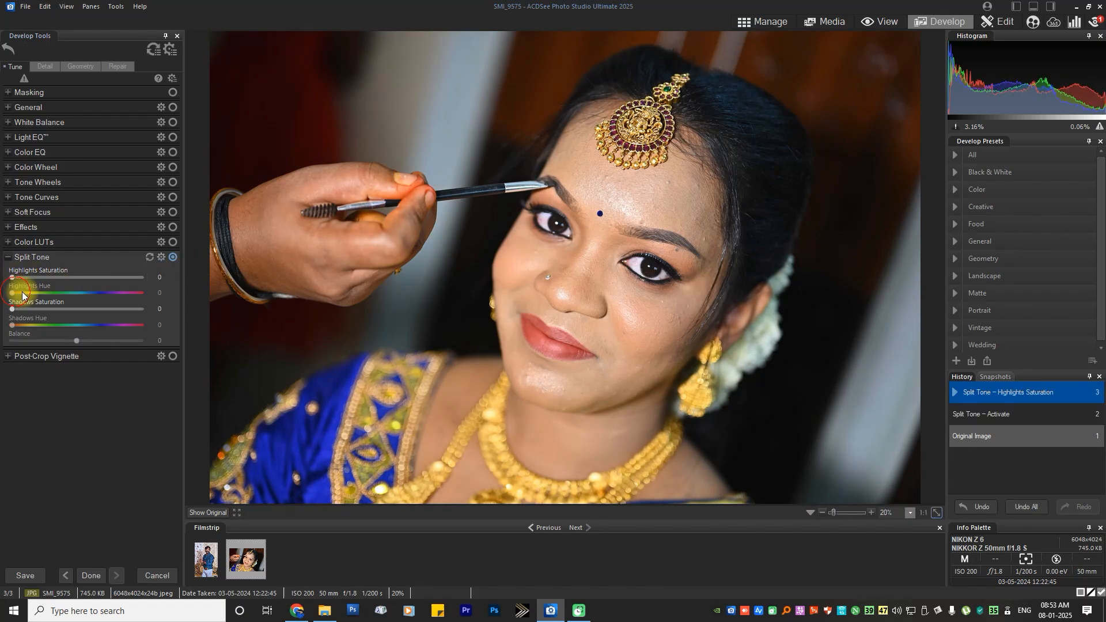
left_click(8, 257)
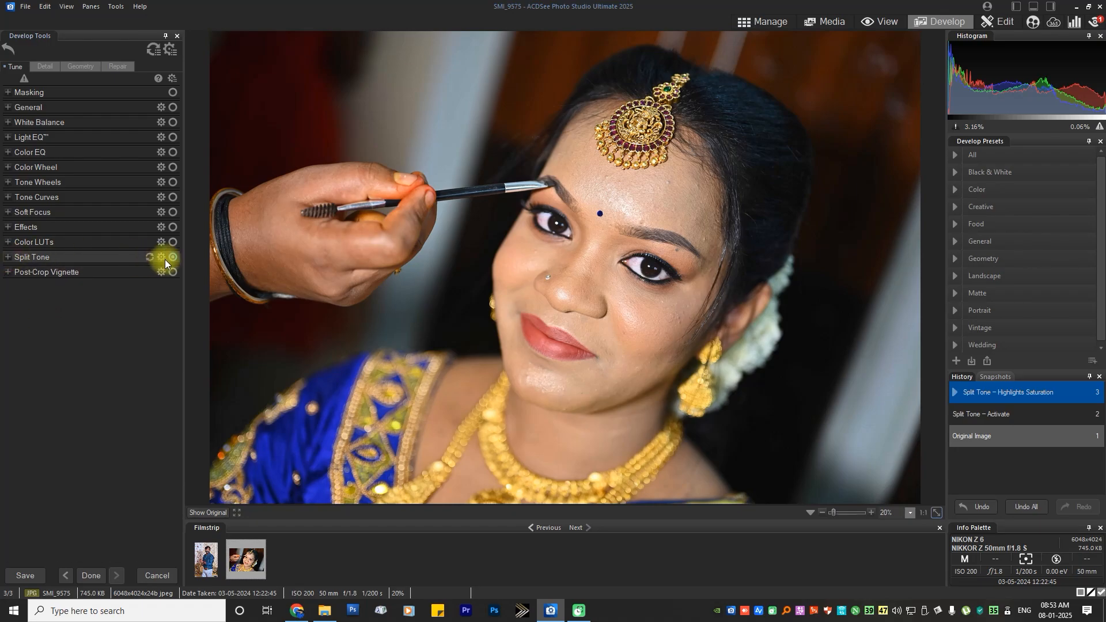
left_click(167, 259)
Step: Darken the portrait's edges with a Post-Crop Vignette at strength -96, radius 1 and roundness -85
left_click(7, 275)
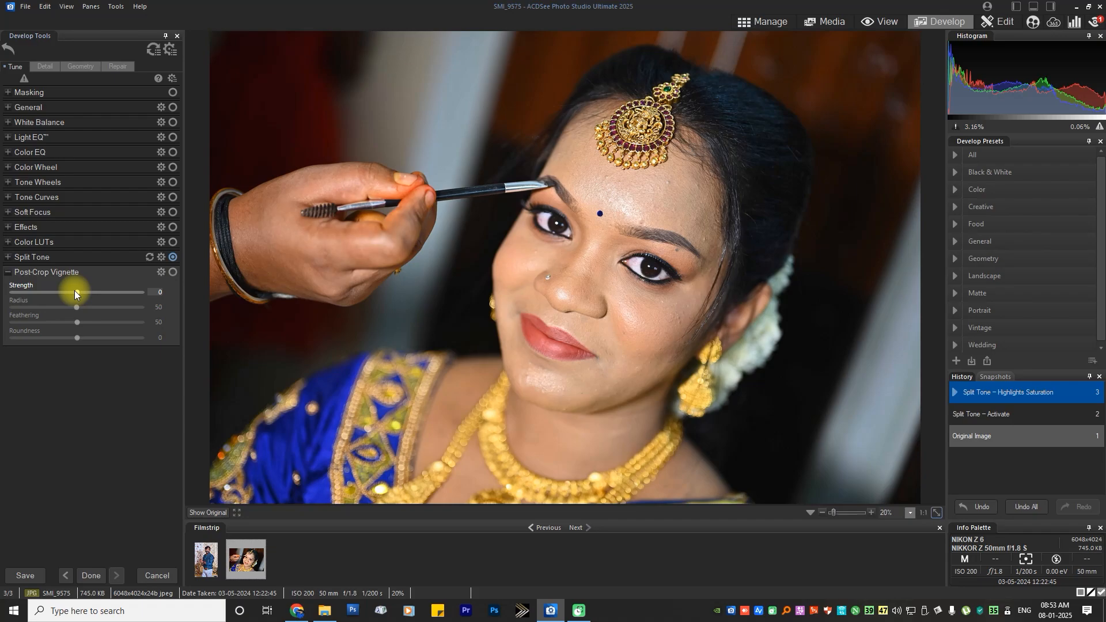
left_click_drag(77, 292, 13, 311)
left_click_drag(60, 338, 22, 345)
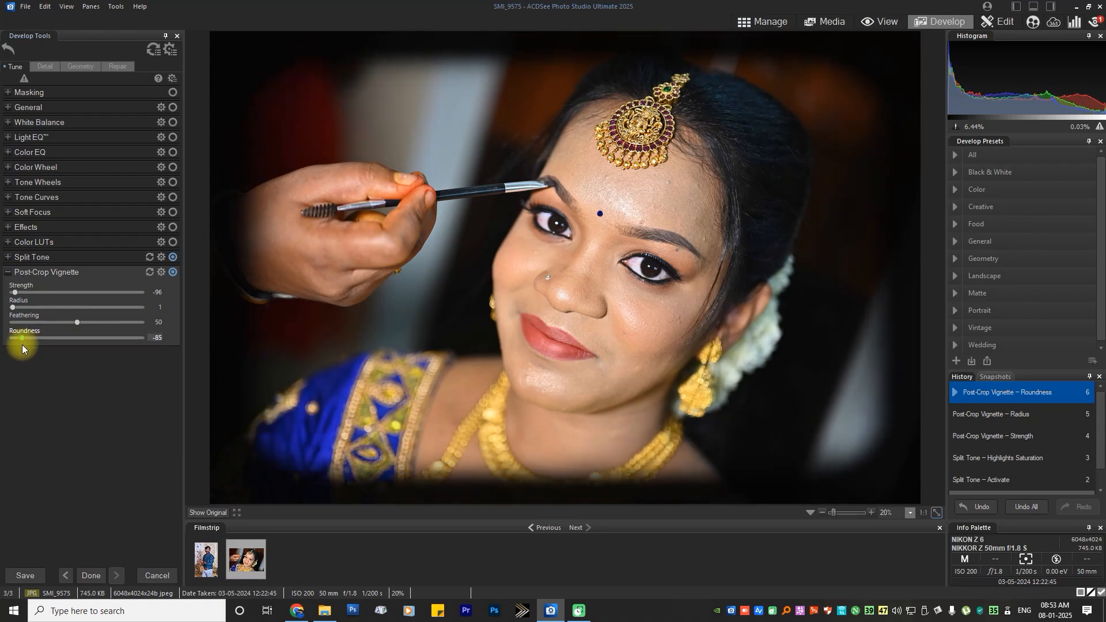
Step: Reshape the vignette into a soft circle with roundness 100, feathering 44 and radius 30
left_click_drag(77, 323, 13, 322)
left_click_drag(22, 340, 163, 355)
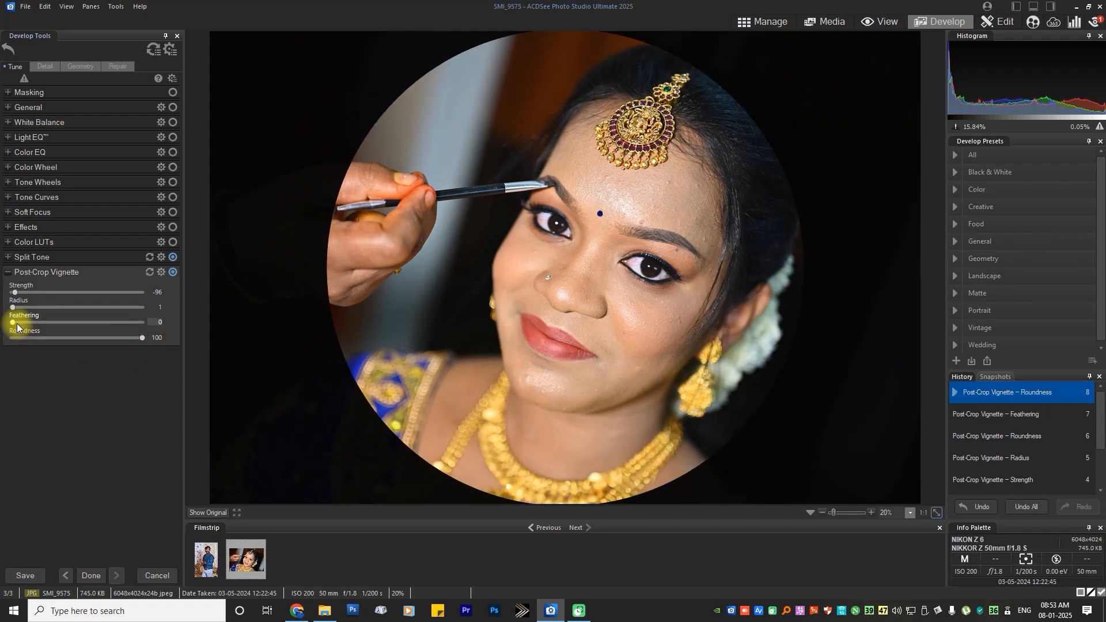
left_click_drag(16, 322, 46, 314)
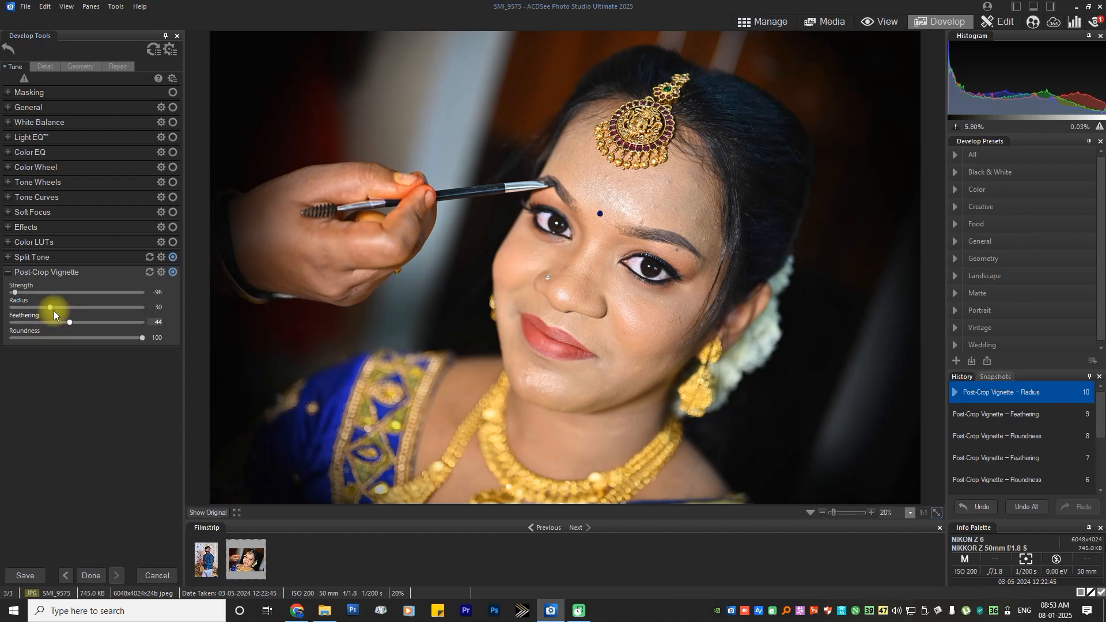
left_click(33, 272)
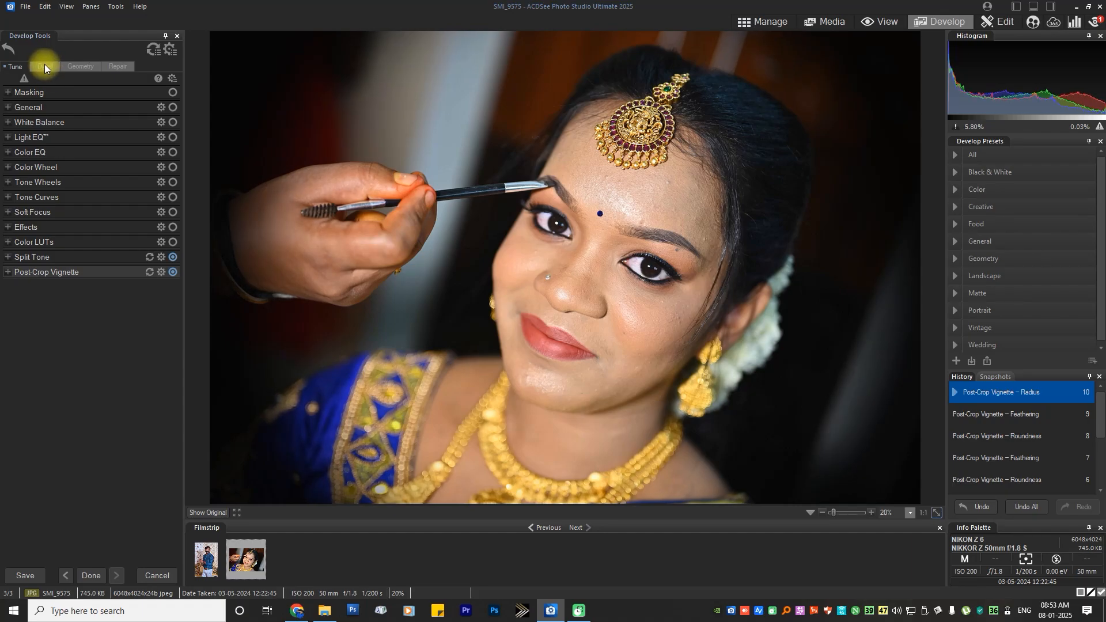
Step: Sharpen the portrait in the Detail adjustments with amount 47, radius 8 and detail 66
left_click(44, 64)
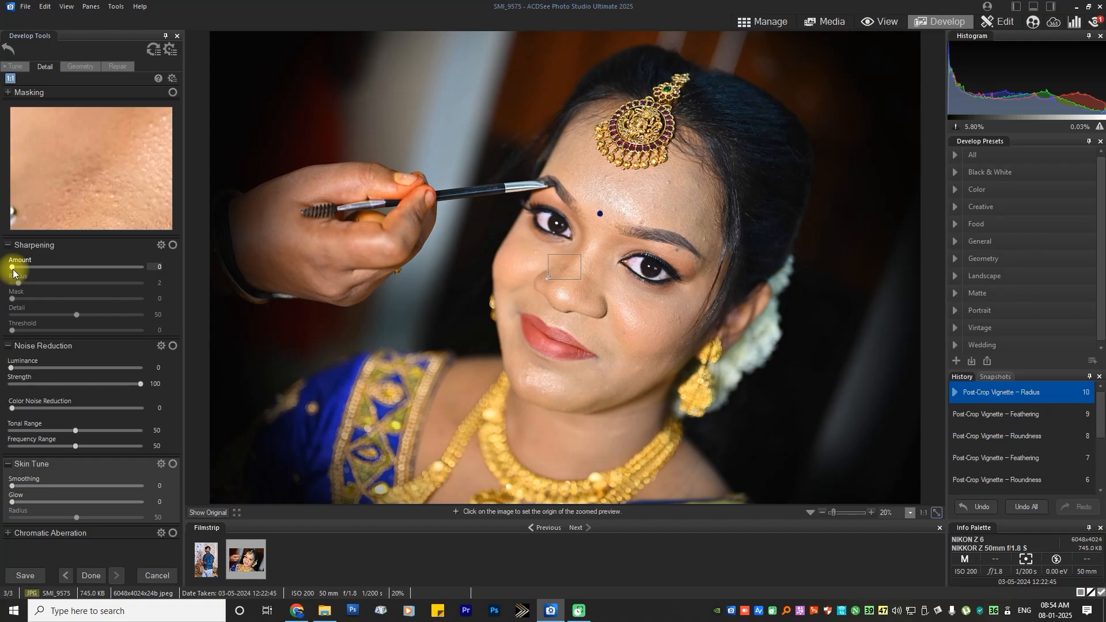
left_click_drag(13, 268, 82, 317)
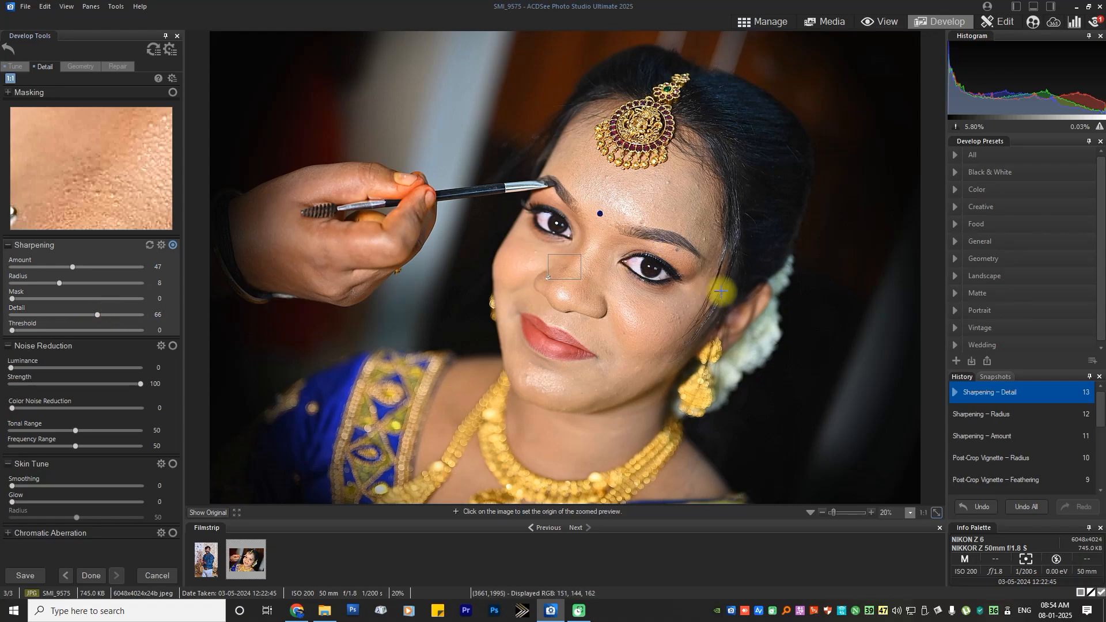
Step: Toggle the sharpening off and on repeatedly to compare the portrait with and without it, leaving it active
left_click(175, 245)
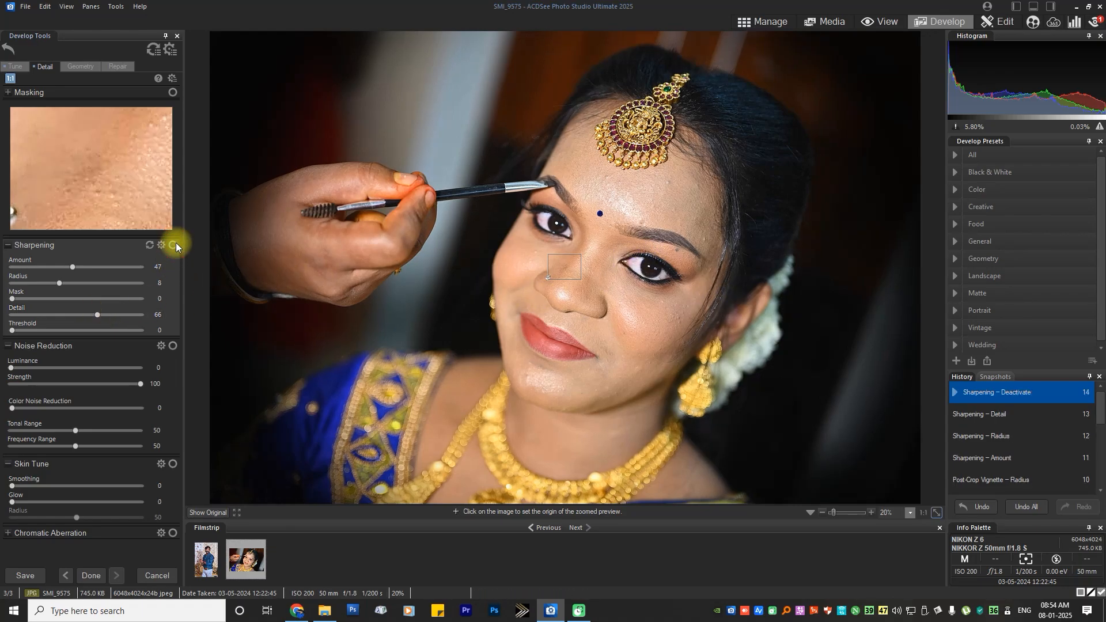
left_click(175, 245)
left_click(176, 245)
left_click(175, 245)
left_click(176, 245)
left_click(175, 245)
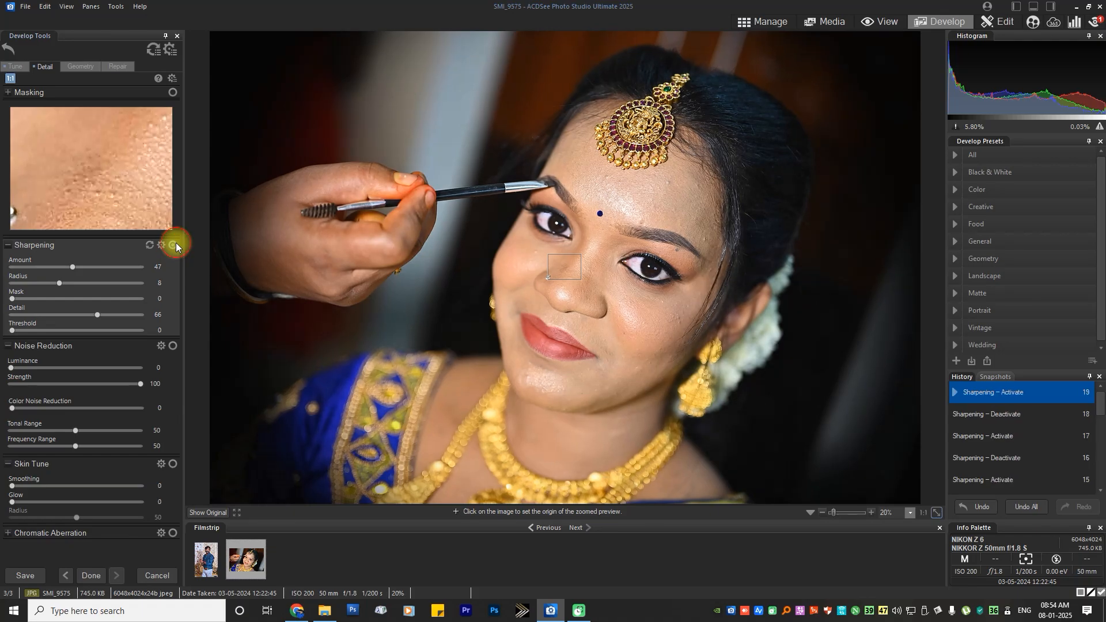
left_click(11, 246)
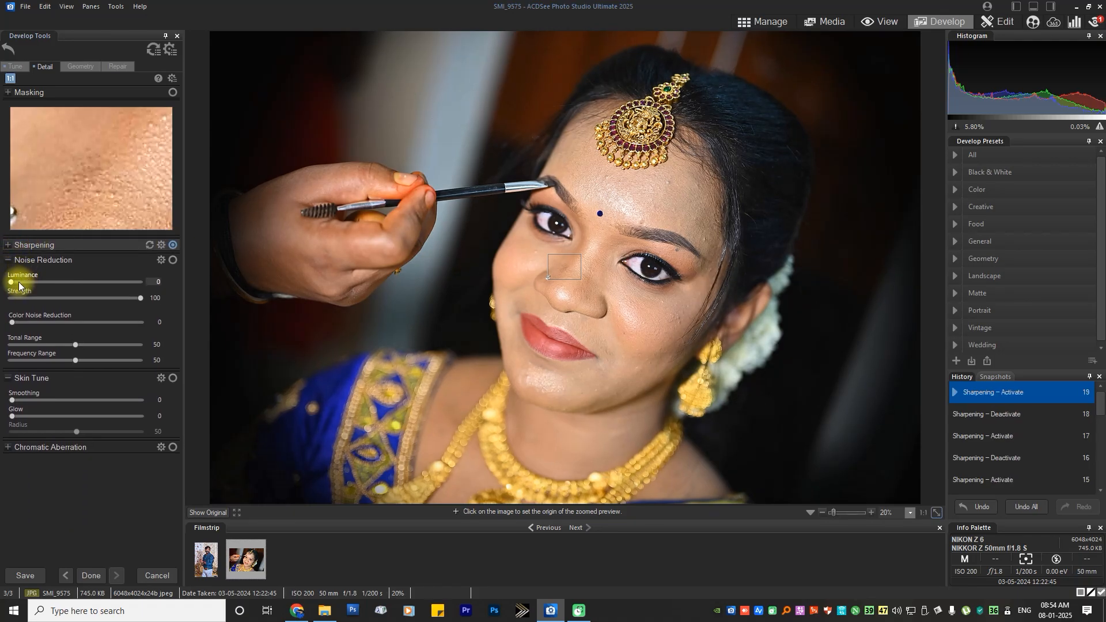
Step: Apply luminance noise reduction to the portrait, trying 48 before settling on a lower value
left_click_drag(18, 284, 61, 283)
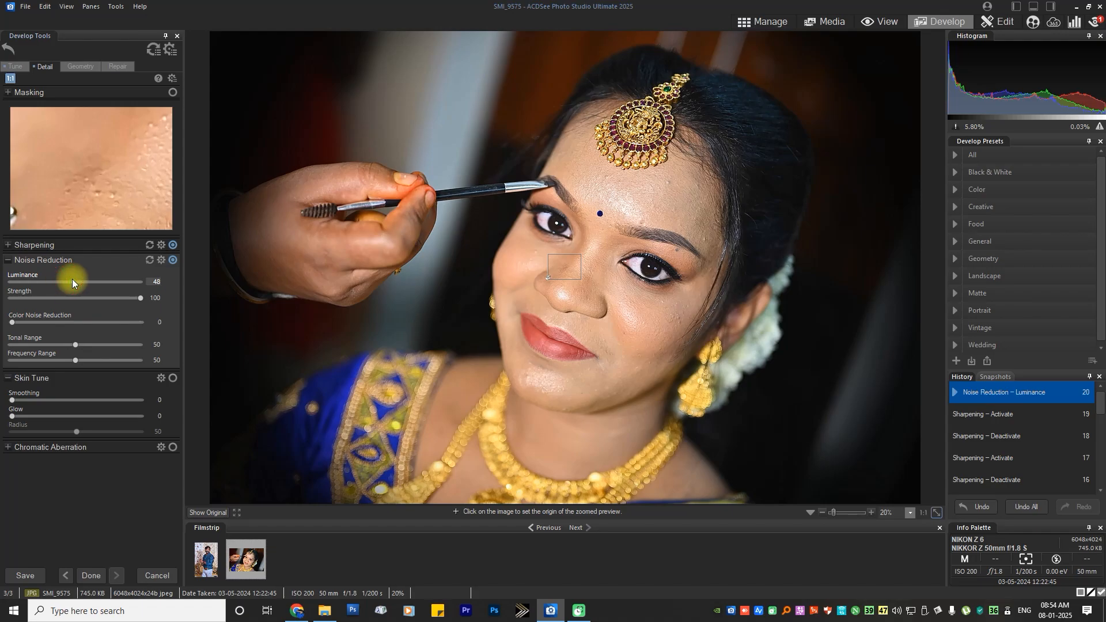
left_click_drag(82, 282, 50, 282)
left_click(8, 260)
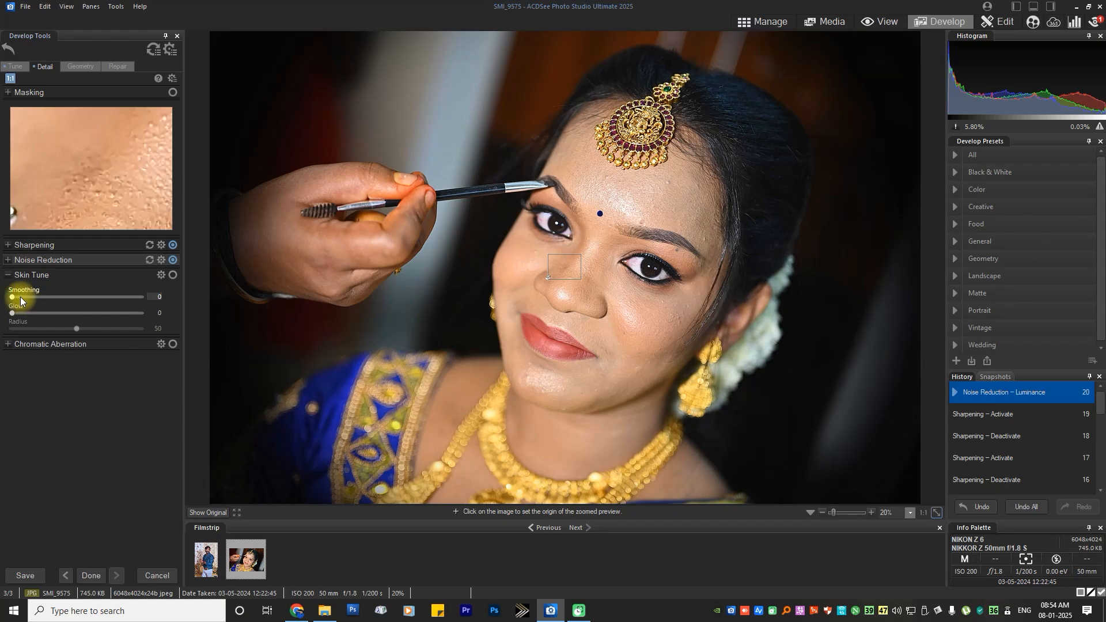
Step: Soften the bride's skin with Skin Tune at smoothing 76, glow 12 and radius 35
left_click_drag(20, 298, 41, 300)
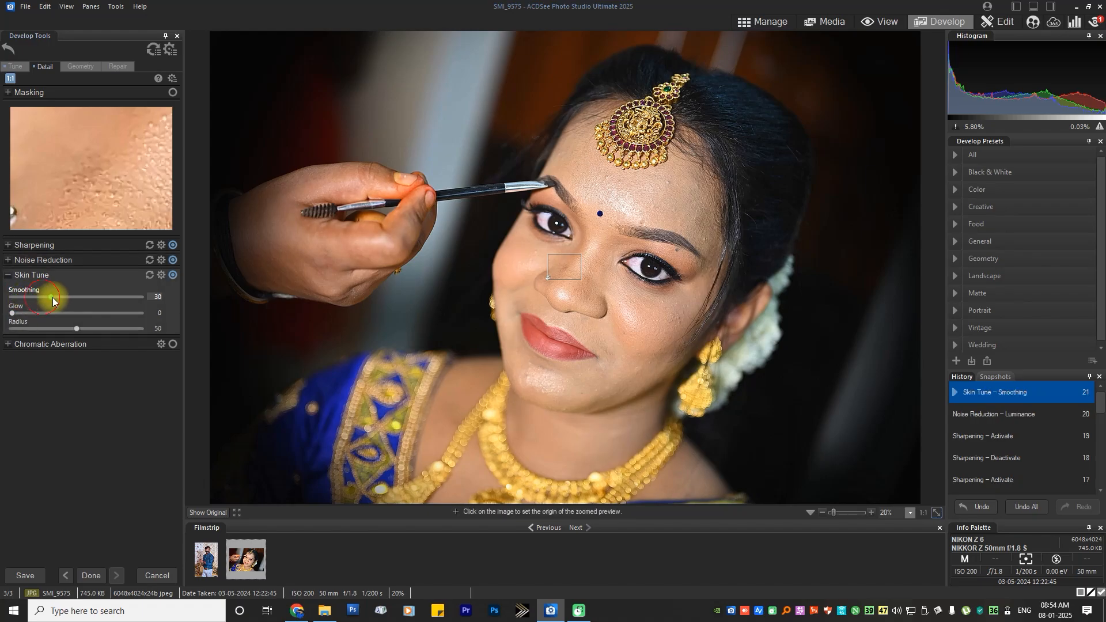
left_click_drag(63, 295, 82, 295)
left_click_drag(83, 298, 110, 295)
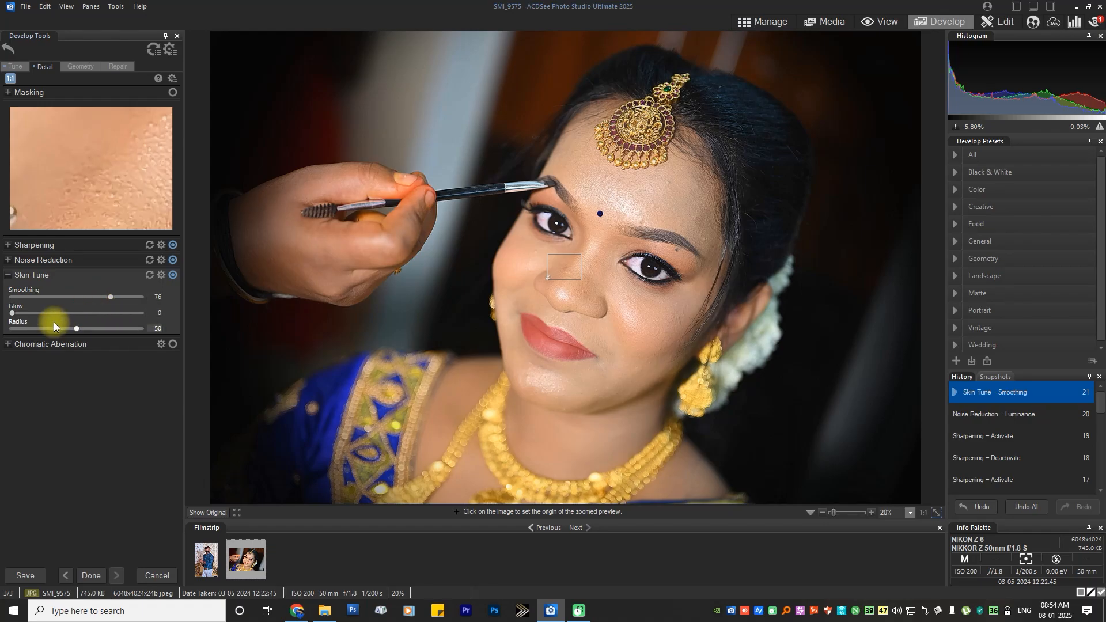
mouse_move(12, 313)
left_mouse_down()
mouse_move(47, 313)
mouse_move(19, 314)
mouse_move(40, 315)
mouse_move(28, 314)
left_mouse_up()
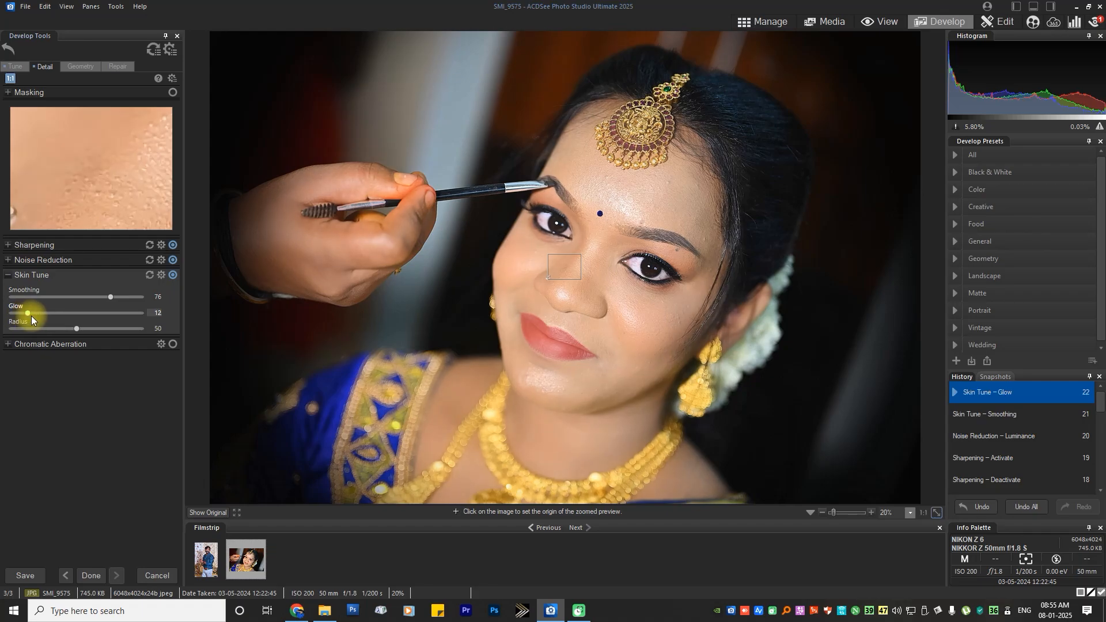
mouse_move(77, 329)
left_mouse_down()
mouse_move(91, 330)
mouse_move(57, 329)
left_mouse_up()
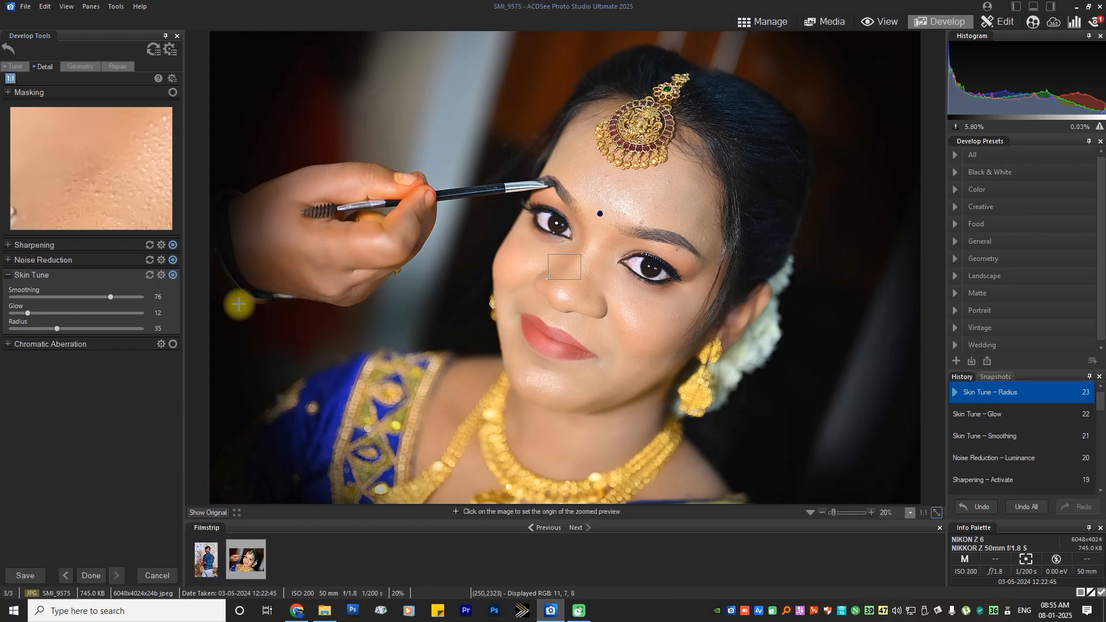
Step: Apply a Fix Red/Cyan chromatic aberration correction and open Lens Correction in the Geometry adjustments
left_click(14, 346)
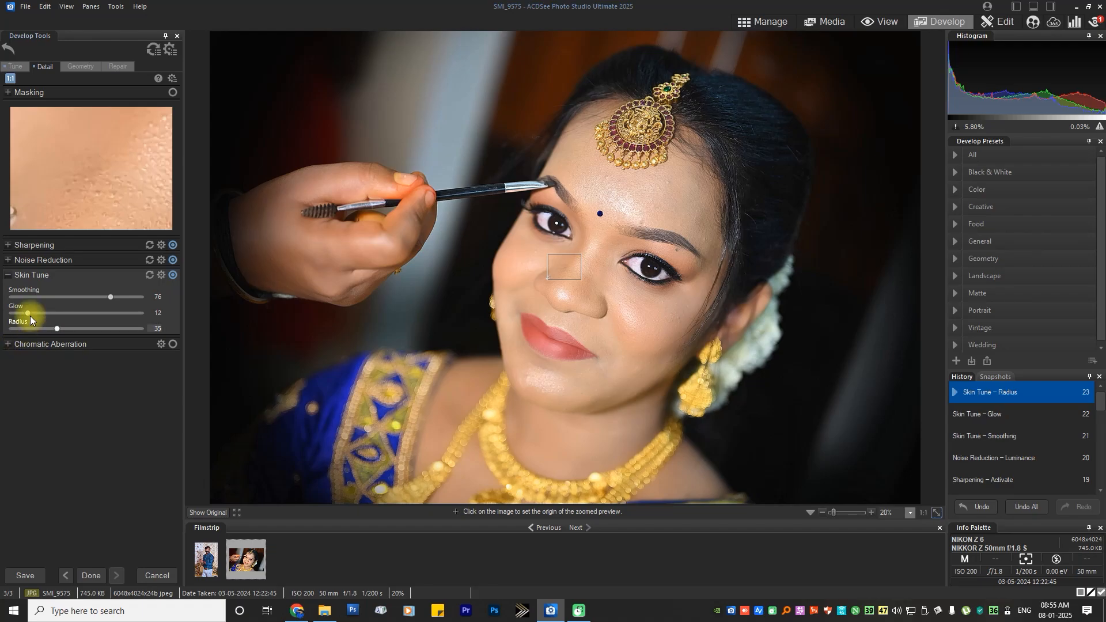
left_click(87, 72)
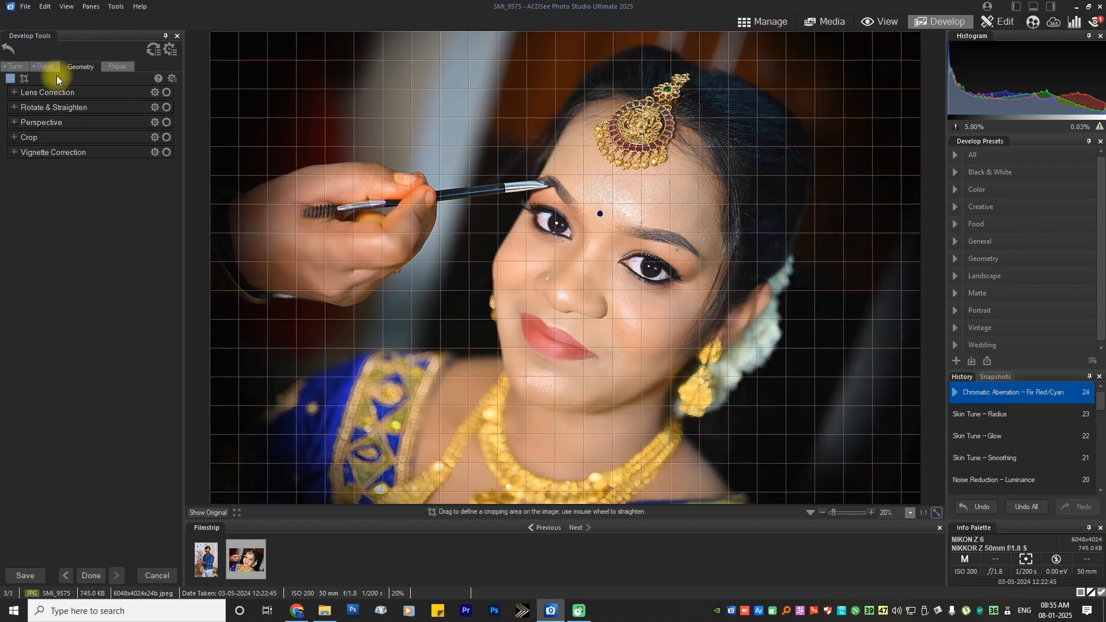
left_click(14, 93)
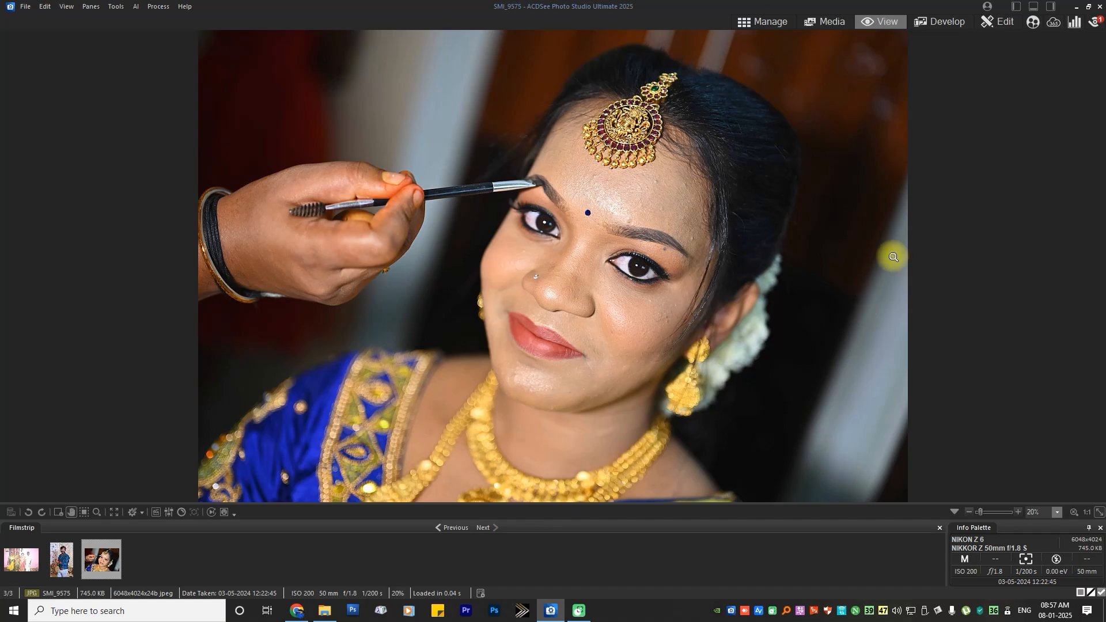
Step: Bring the original portrait into Edit mode and start AI Face Edit on it
left_click(957, 26)
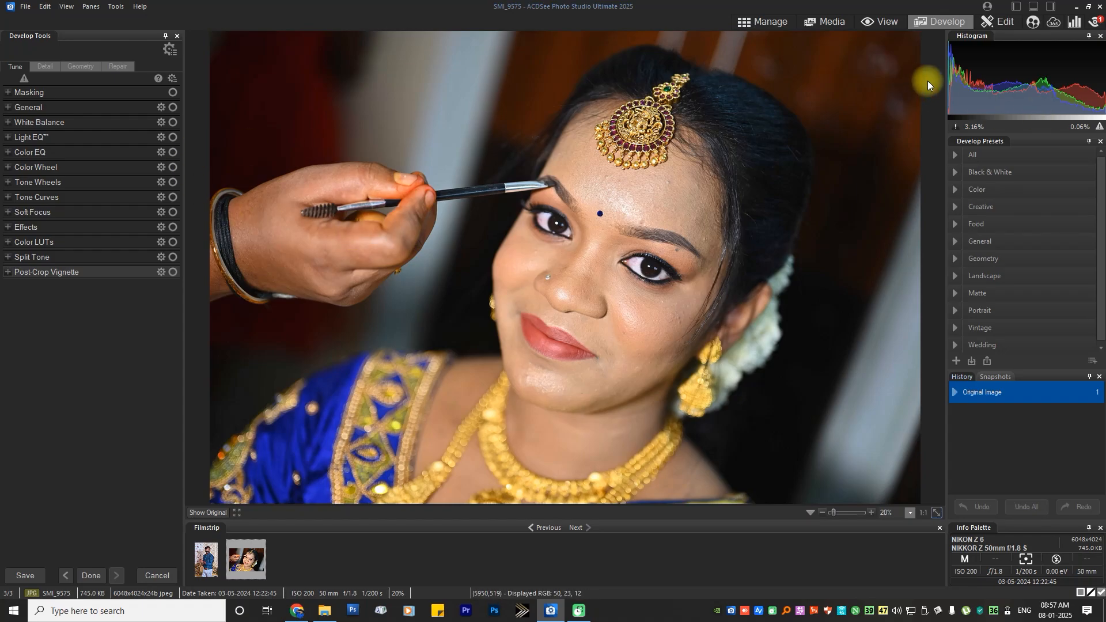
left_click(1005, 26)
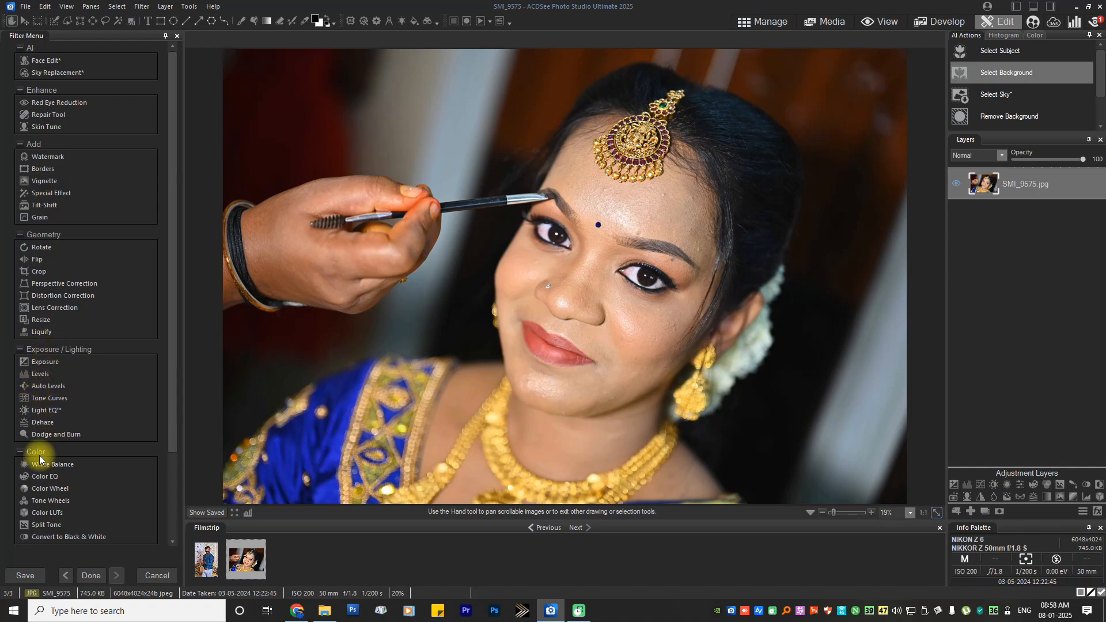
left_click(50, 62)
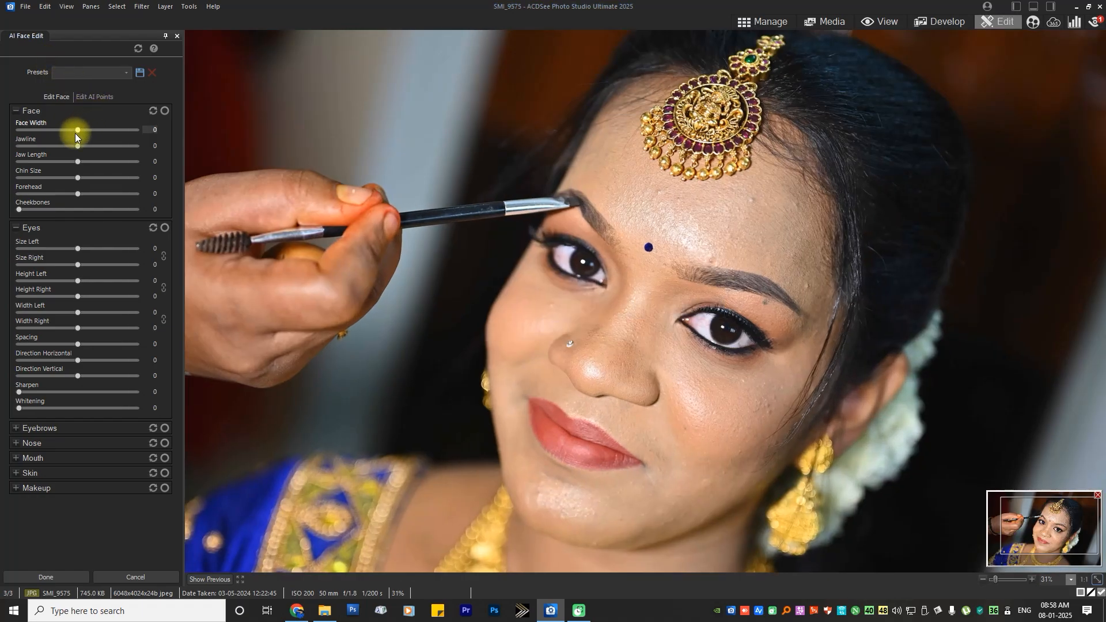
Step: Reshape the face slightly with face width -5, jawline -5, jaw length -2 and forehead 2
mouse_move(76, 130)
left_mouse_down()
mouse_move(90, 130)
mouse_move(80, 129)
left_mouse_up()
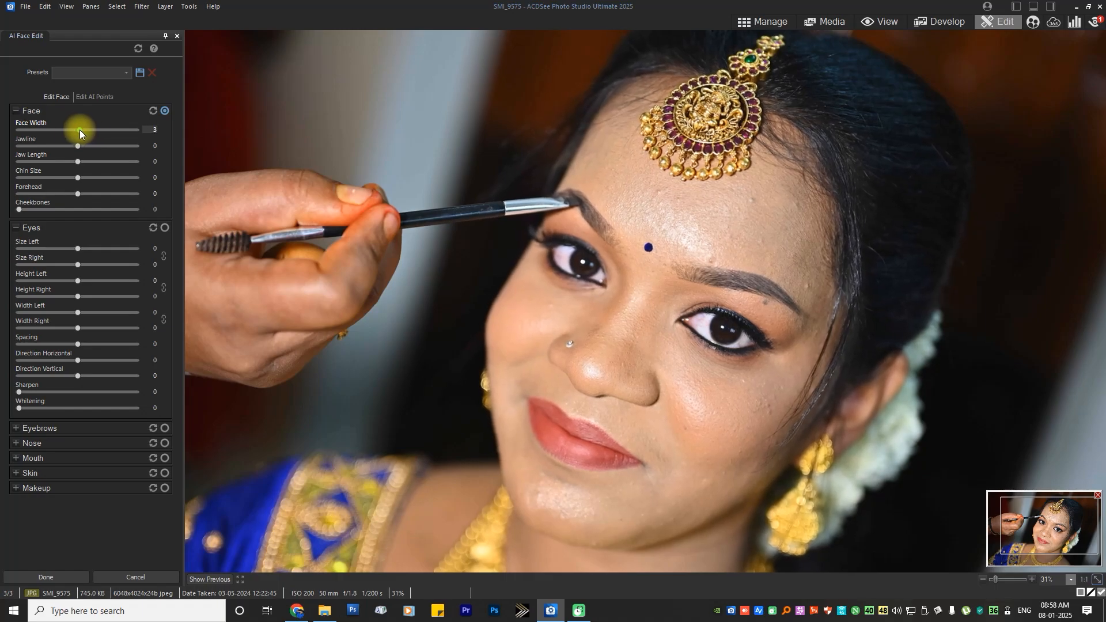
mouse_move(79, 130)
left_mouse_down()
mouse_move(95, 132)
mouse_move(33, 131)
mouse_move(67, 140)
left_mouse_up()
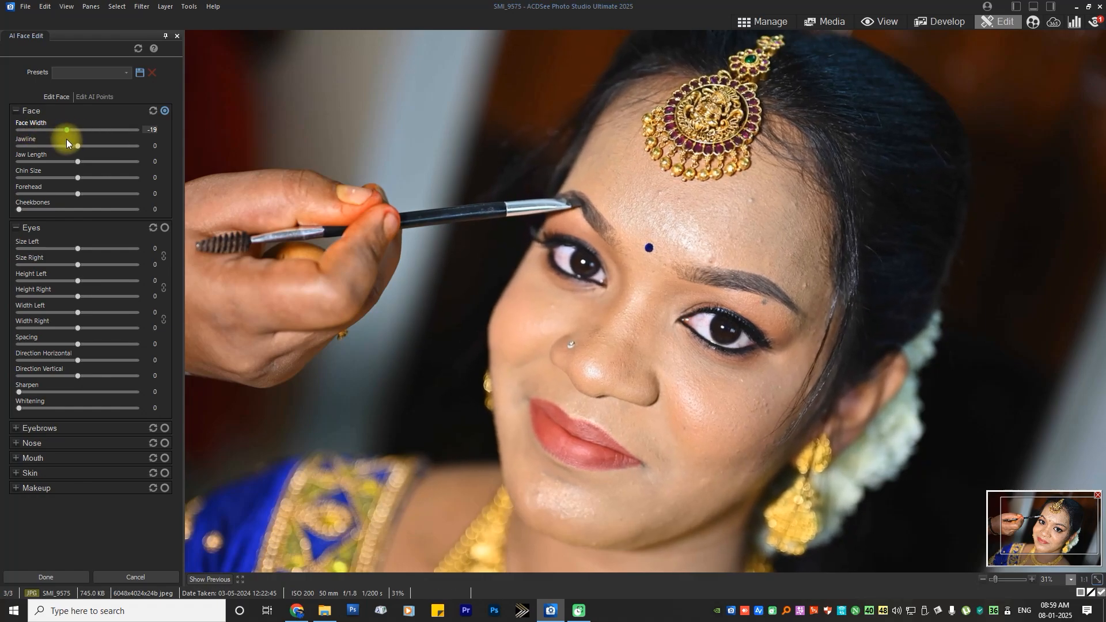
left_click_drag(67, 140, 61, 140)
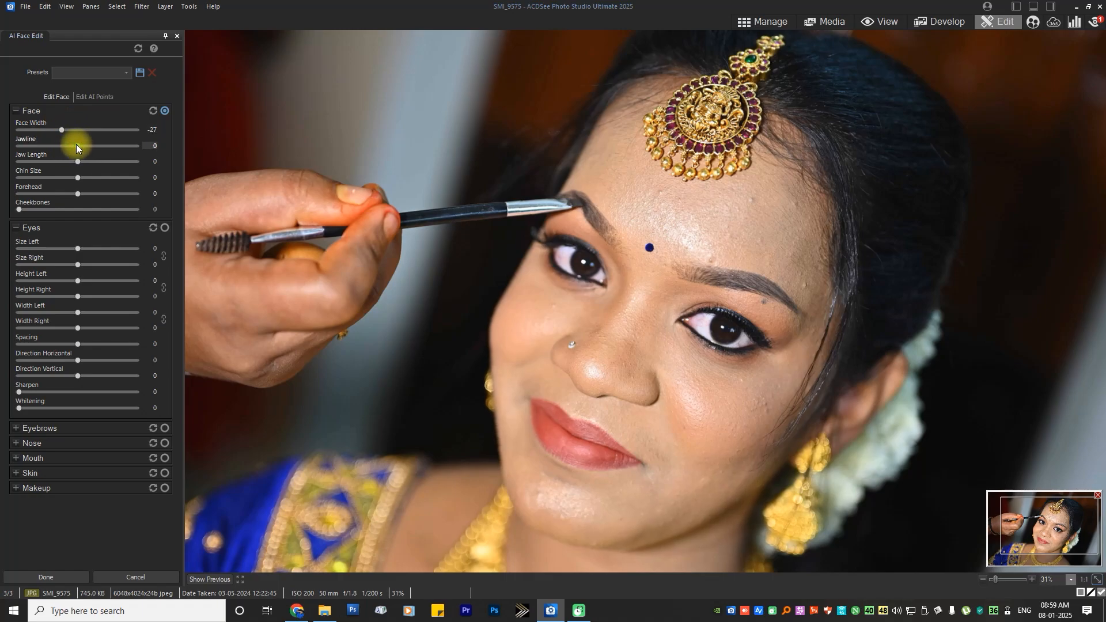
mouse_move(78, 145)
left_mouse_down()
mouse_move(48, 142)
mouse_move(103, 148)
mouse_move(64, 157)
mouse_move(93, 157)
left_mouse_up()
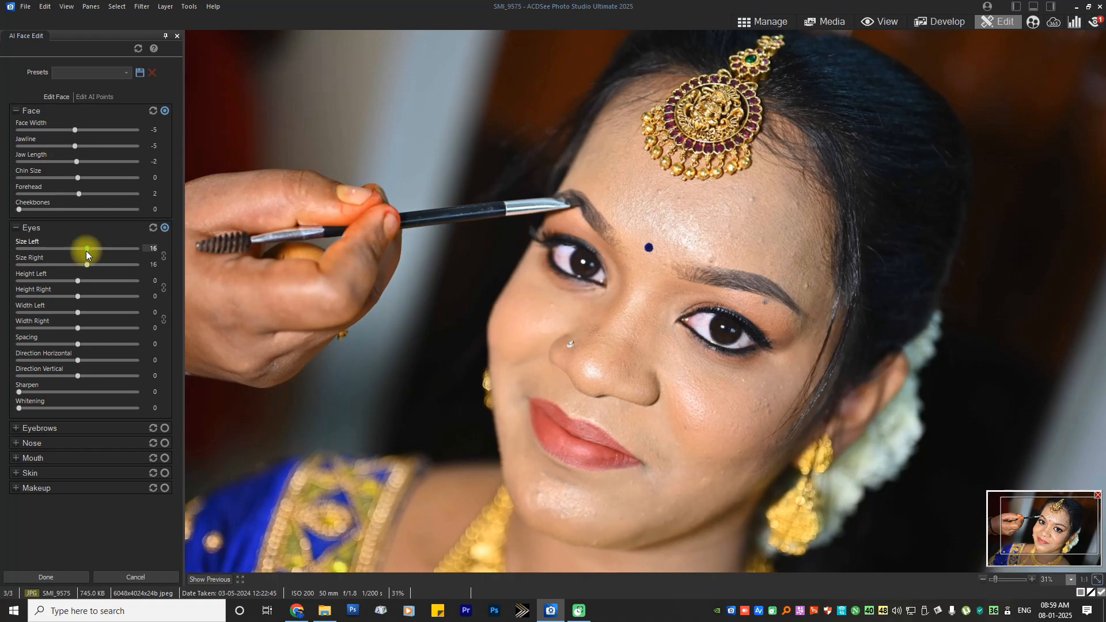
Step: Set the size of both eyes to -4 in the Face Edit adjustments
left_click_drag(85, 251, 77, 276)
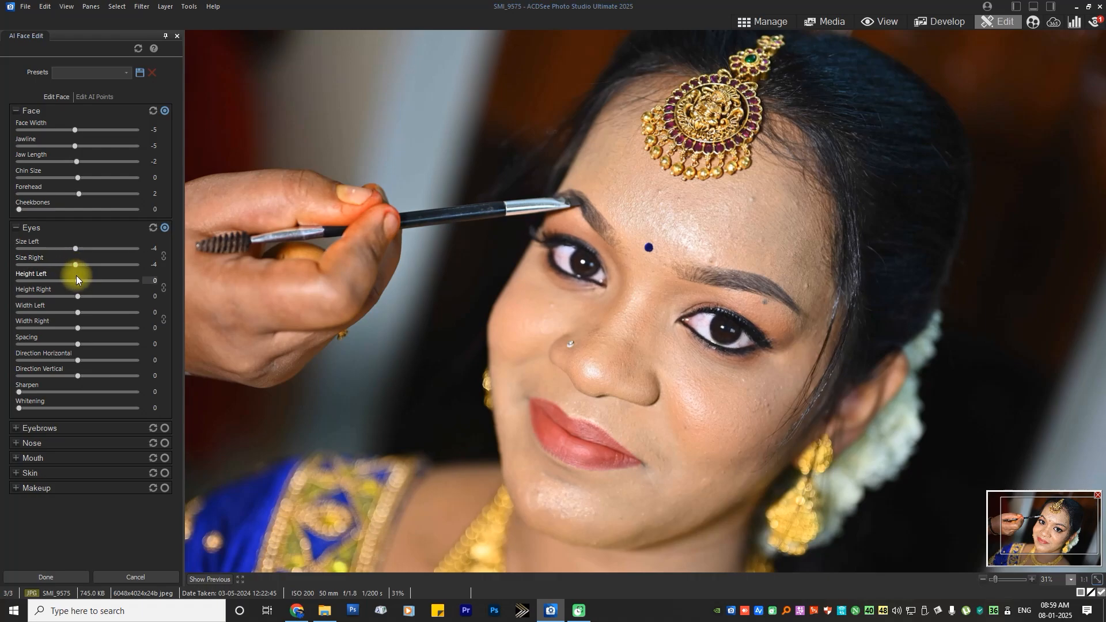
left_click(16, 228)
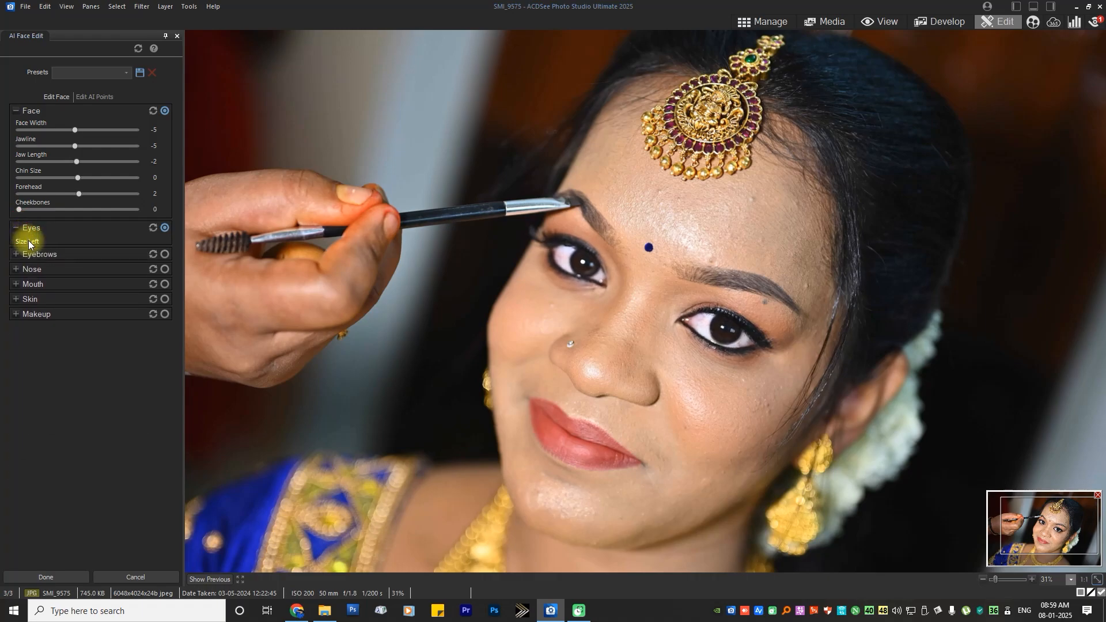
left_click(15, 111)
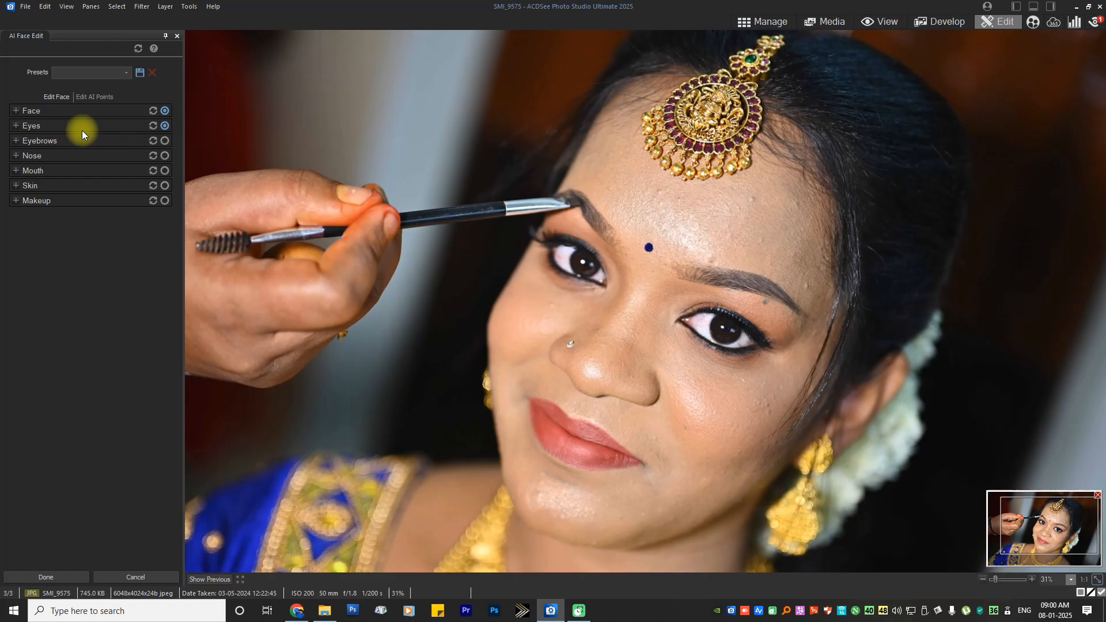
Step: Shape both eyebrows with inner length 12, outer length 36 and thickness 67, and adjust their tapering
left_click(46, 143)
mouse_move(107, 230)
left_mouse_down()
mouse_move(97, 232)
mouse_move(116, 234)
left_mouse_up()
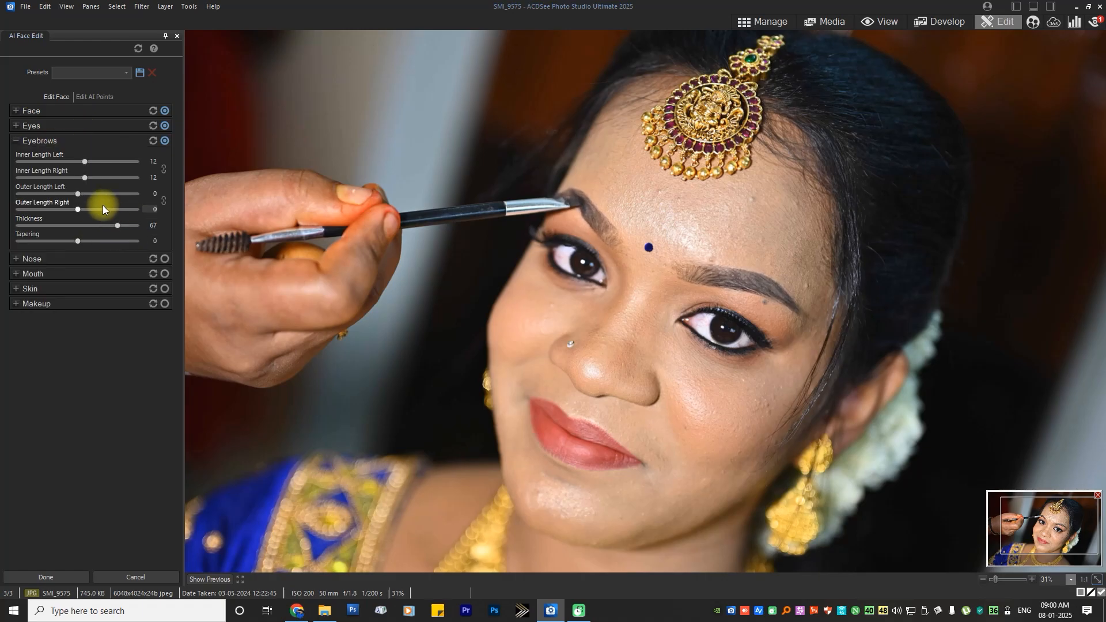
left_click_drag(77, 197, 99, 195)
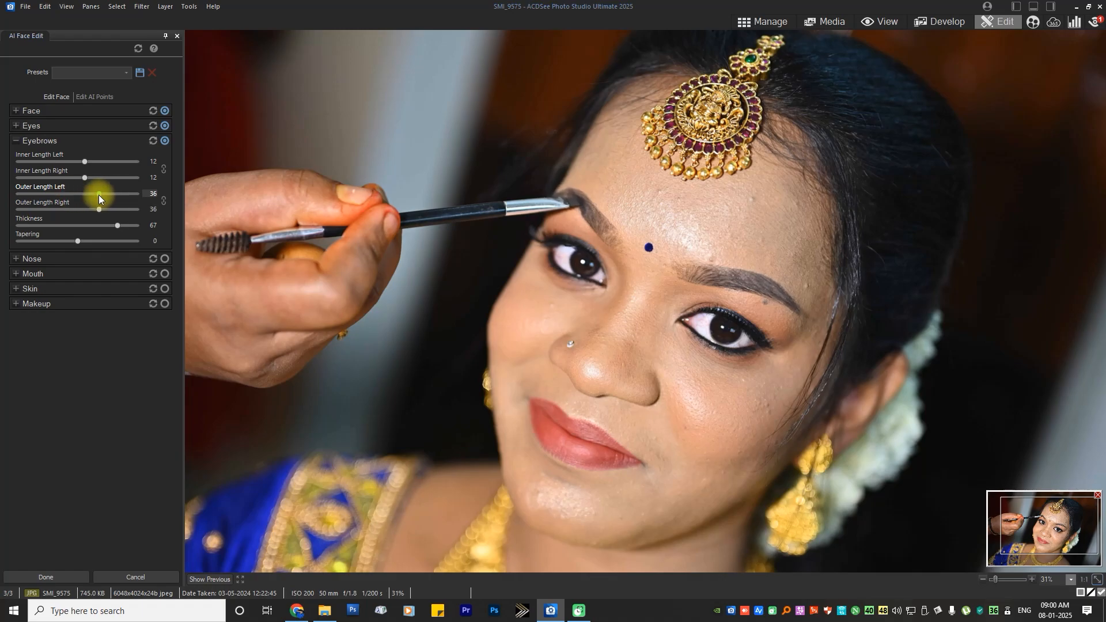
left_click(82, 242)
Step: Set the nose height to 18 in the Face Edit adjustments
left_click(32, 259)
left_click_drag(106, 176, 90, 178)
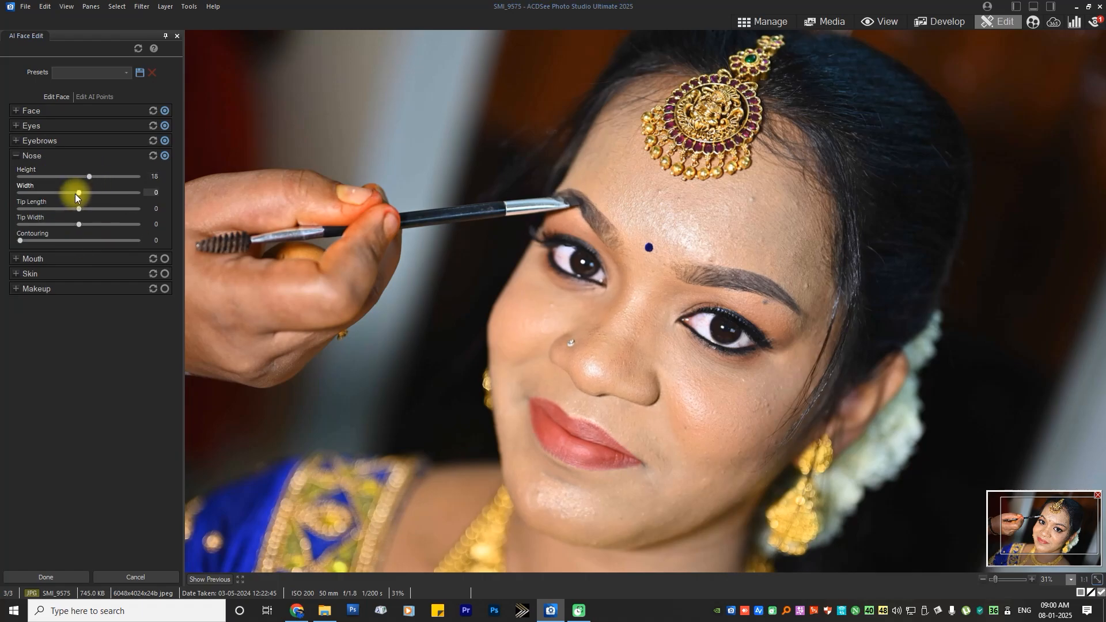
left_click(15, 155)
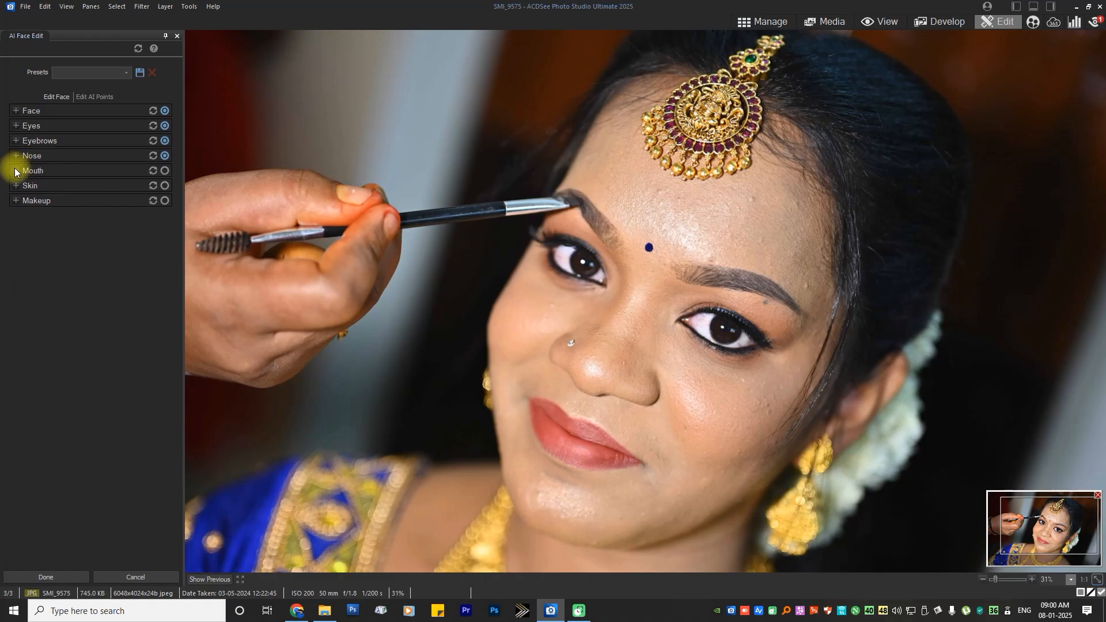
Step: Adjust the mouth with smile 64, teeth whitening 33 and upper lip thickness 6
left_click(14, 171)
left_click_drag(78, 192, 117, 199)
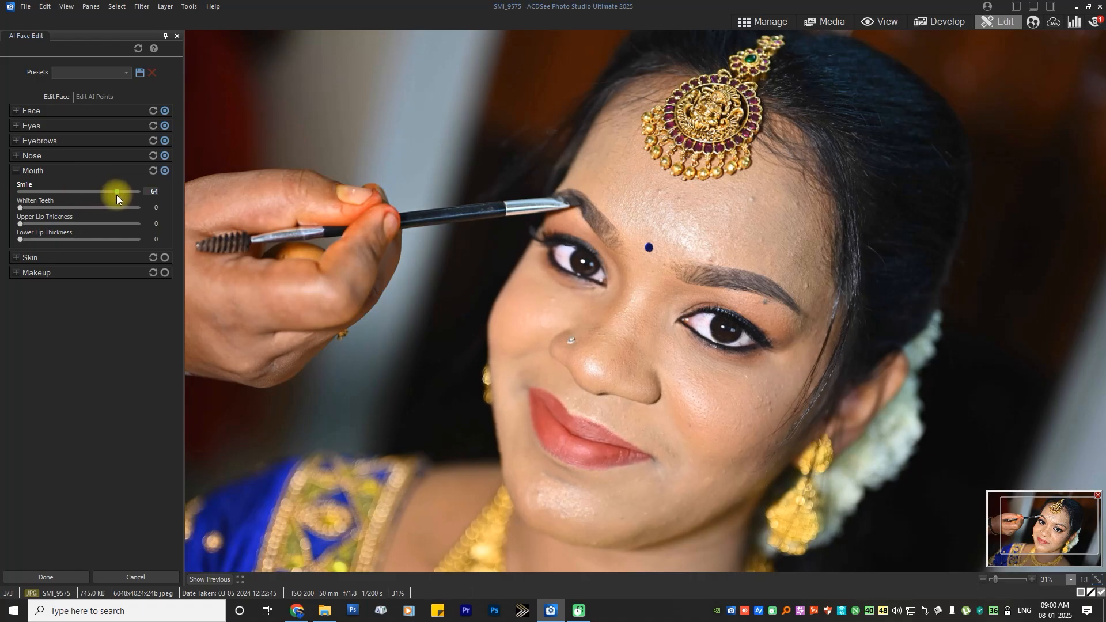
left_click_drag(23, 208, 27, 236)
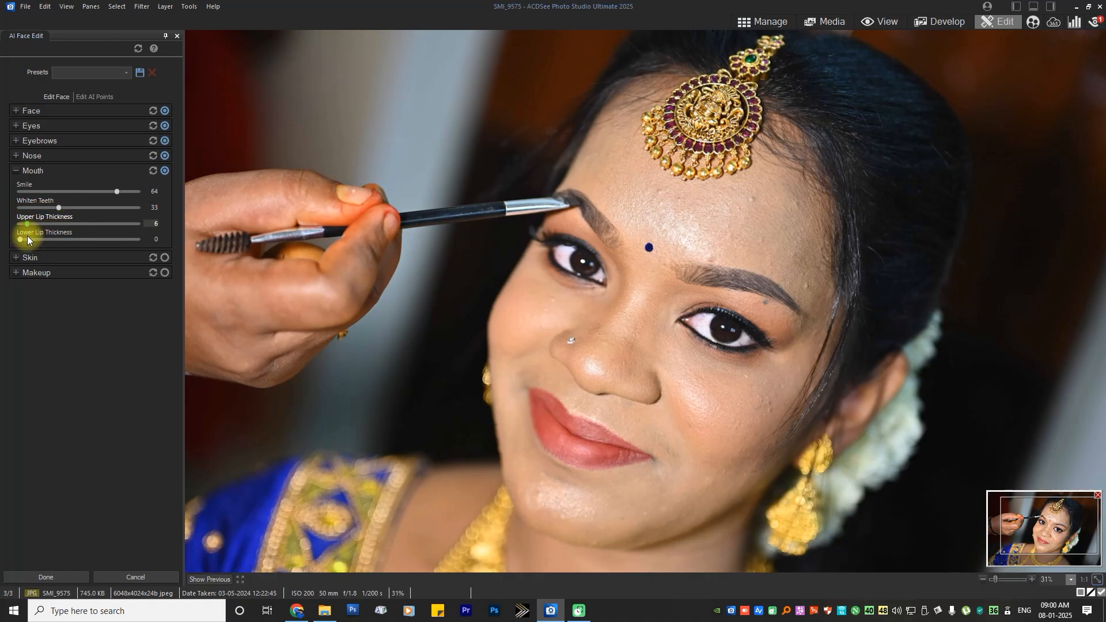
left_click(16, 172)
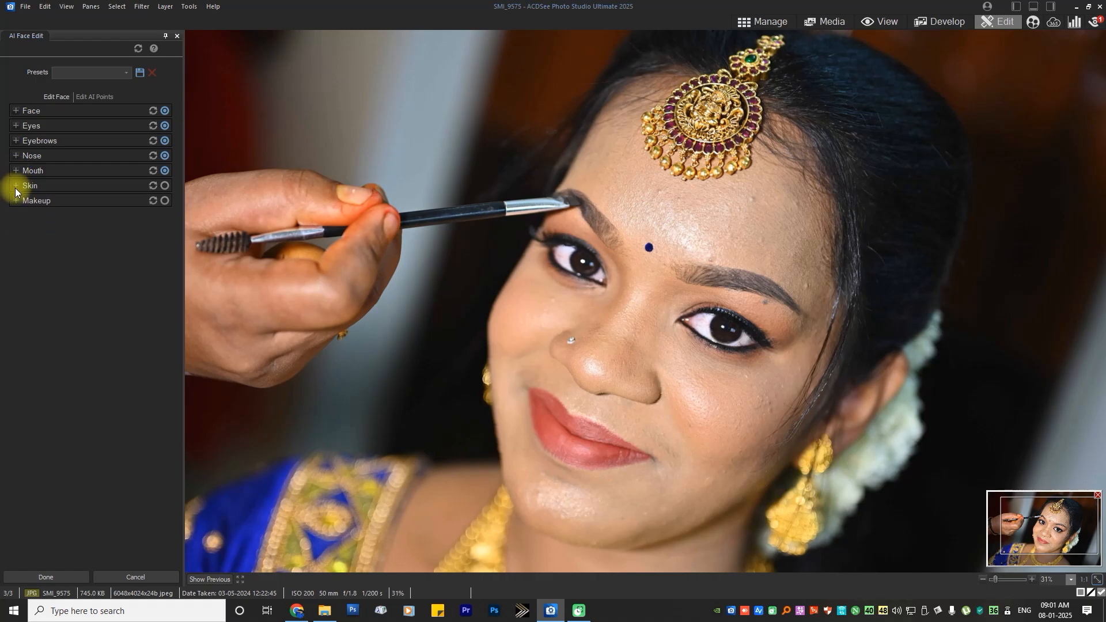
Step: Smooth the facial skin at 57, keeping the wrinkle and crow's feet smoothing at 0
left_click(17, 186)
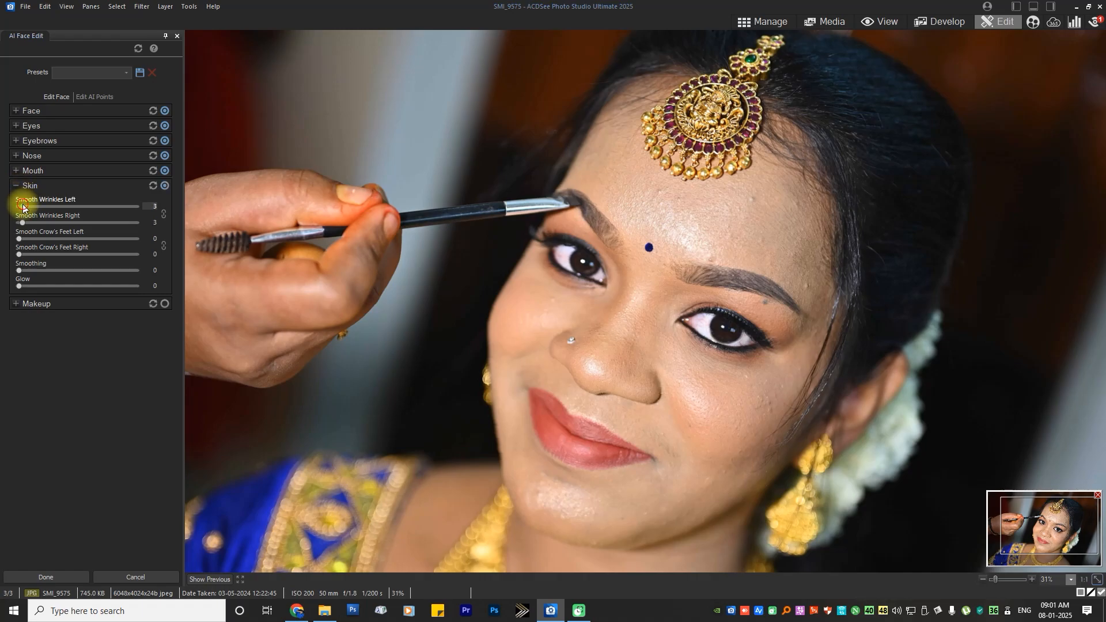
left_click_drag(19, 207, 55, 284)
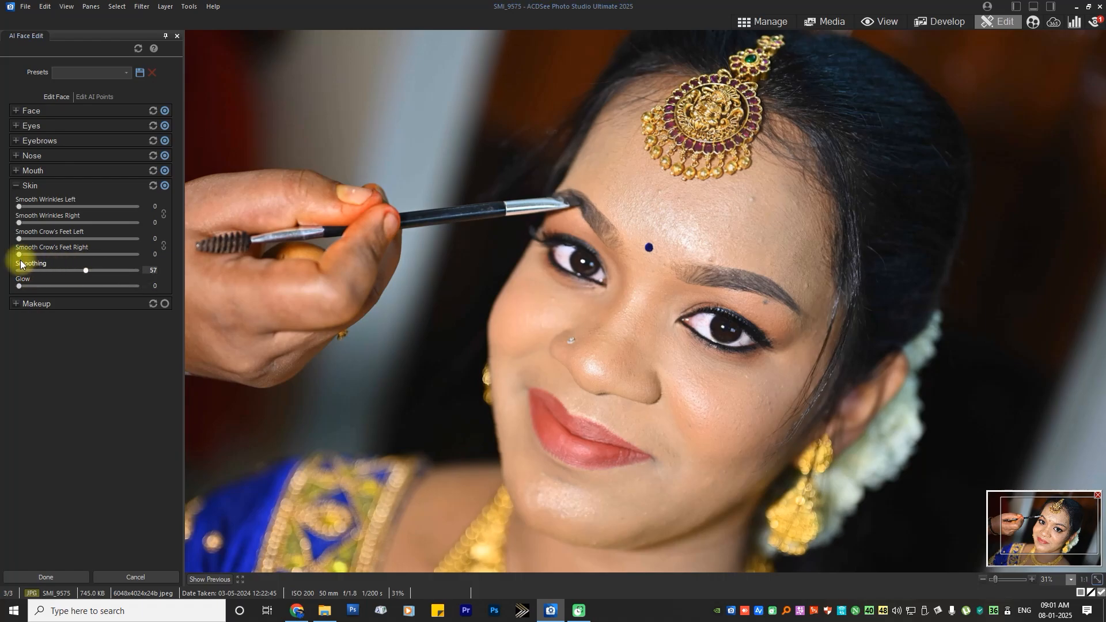
left_click(16, 186)
Step: Intensify the lip colour with a makeup lip saturation of 39
left_click(15, 202)
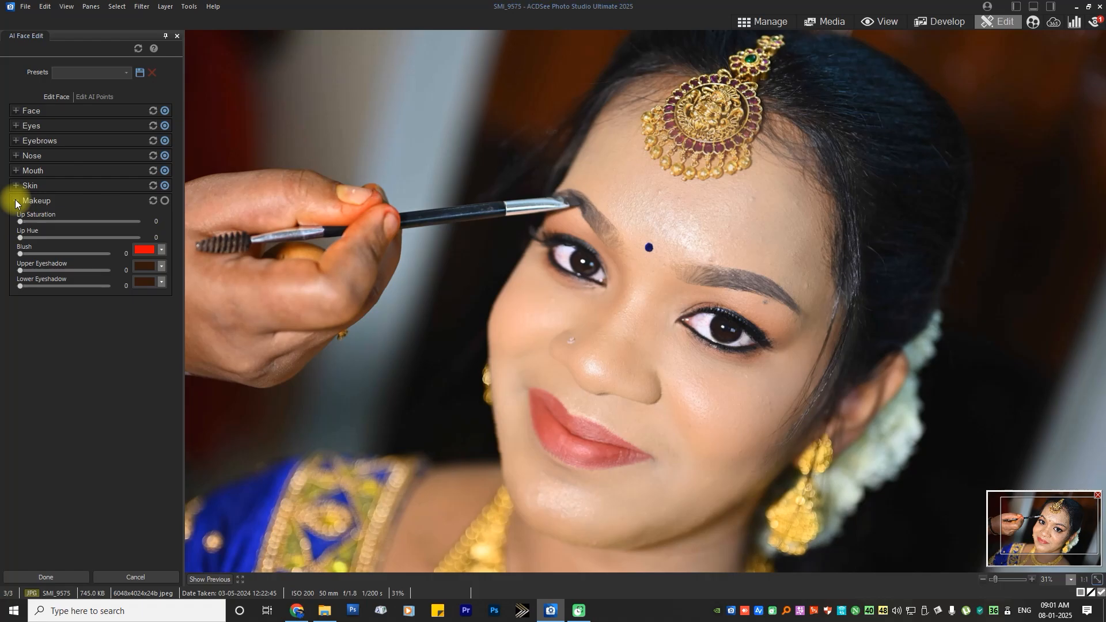
left_click_drag(20, 222, 58, 228)
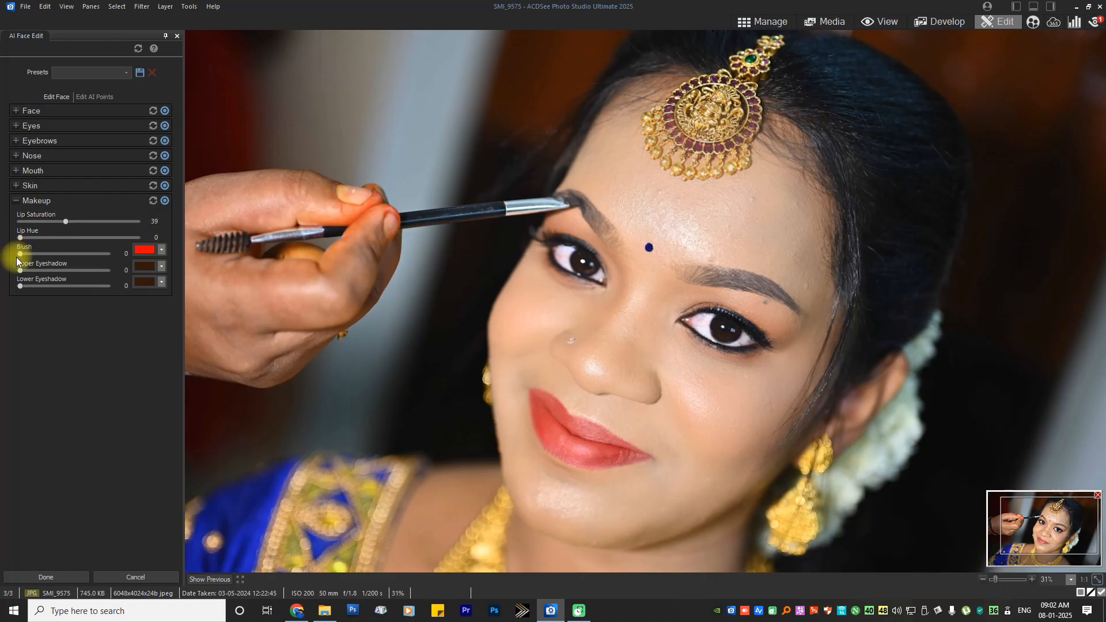
Step: Add a light blush and adjust the upper eyeshadow in the face's makeup settings
left_click_drag(20, 254, 34, 254)
left_click_drag(20, 271, 22, 306)
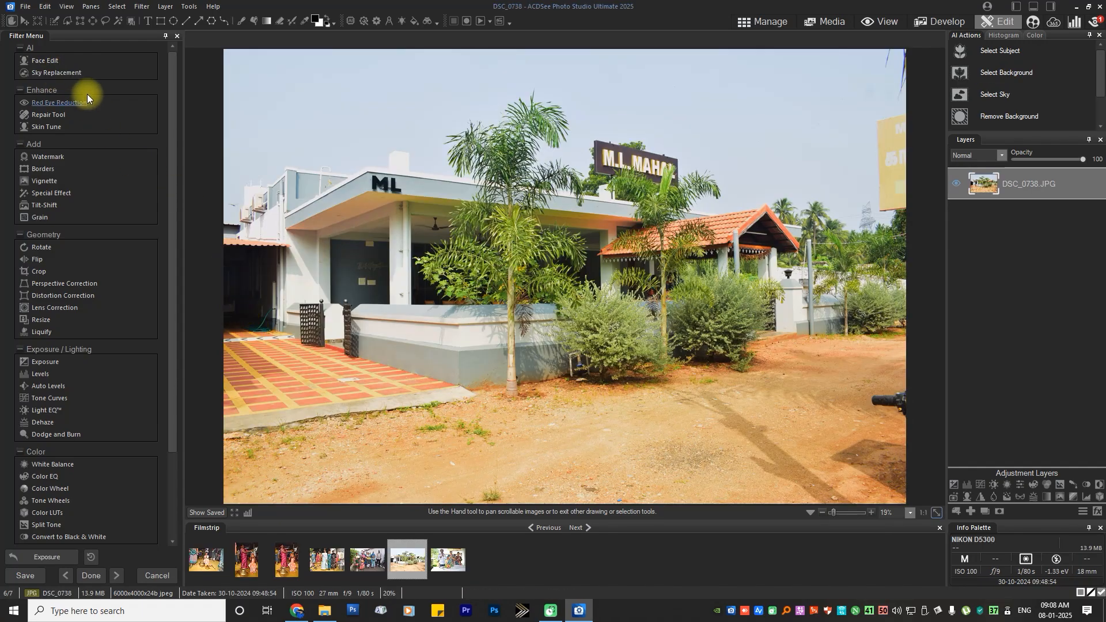
Step: Start Sky Replacement on the building photo and browse the Sunset, Storm and Dramatic sky categories
left_click(49, 73)
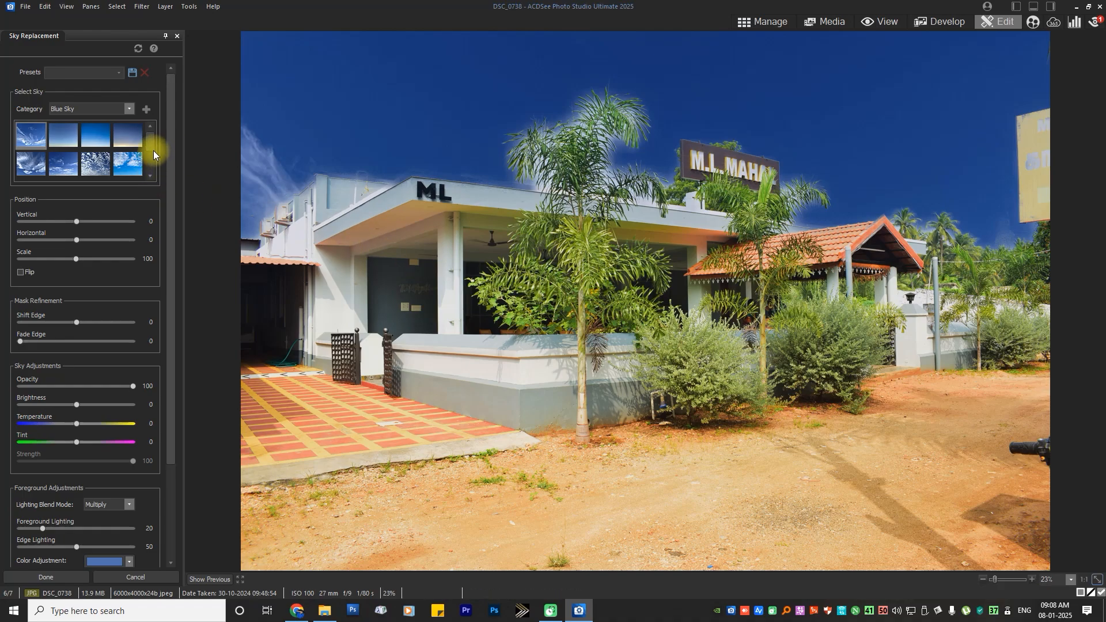
mouse_move(154, 145)
left_mouse_down()
mouse_move(153, 173)
mouse_move(157, 139)
left_mouse_up()
left_click(130, 110)
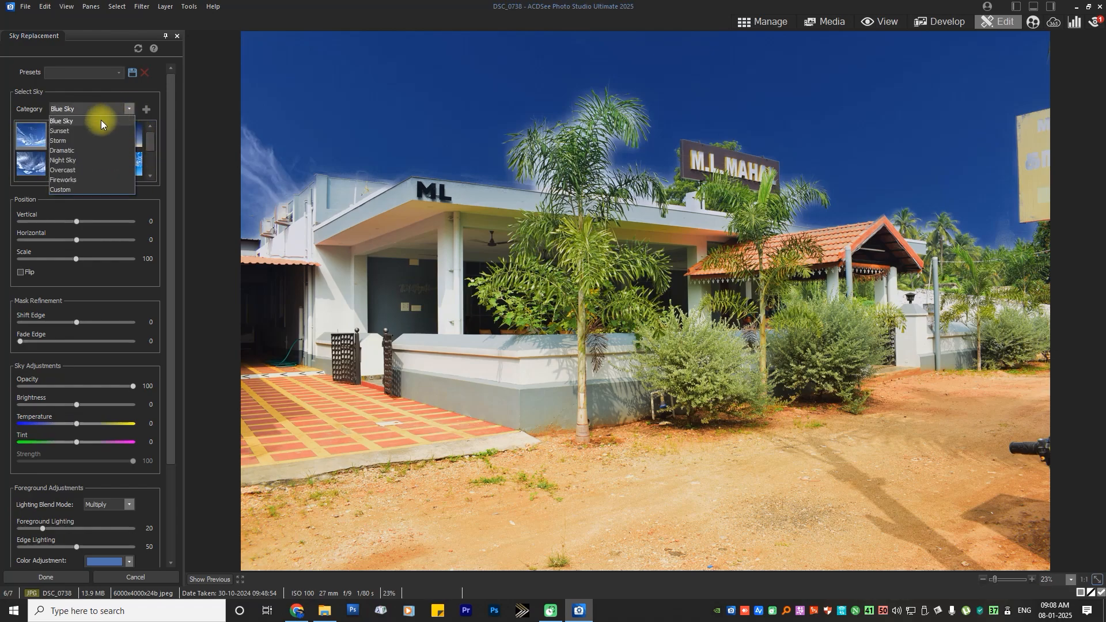
left_click(80, 132)
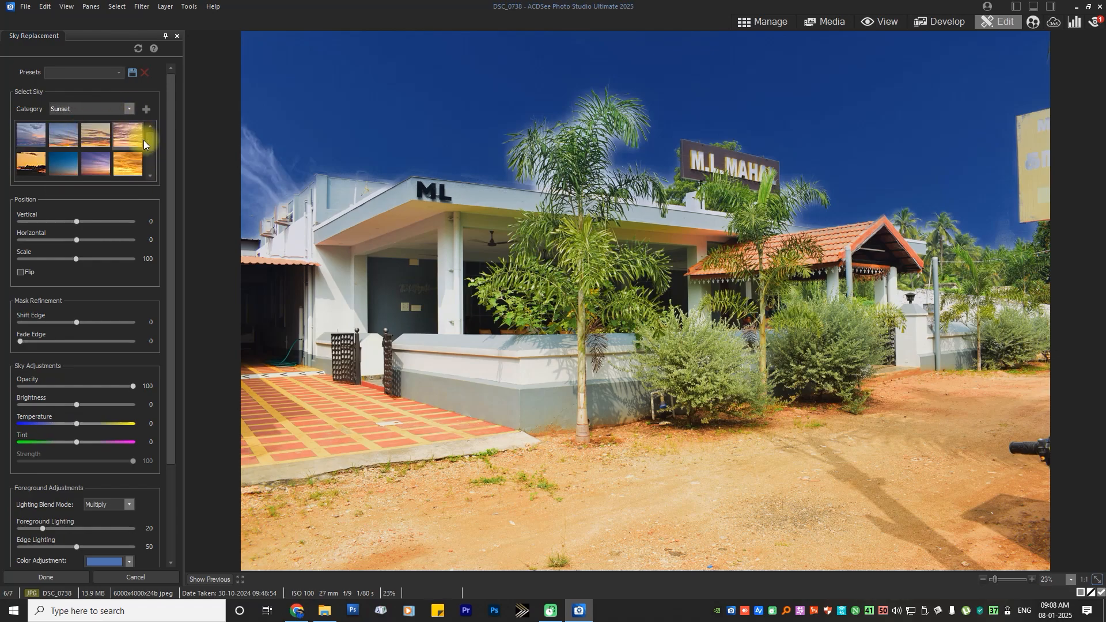
left_click(134, 110)
left_click(67, 140)
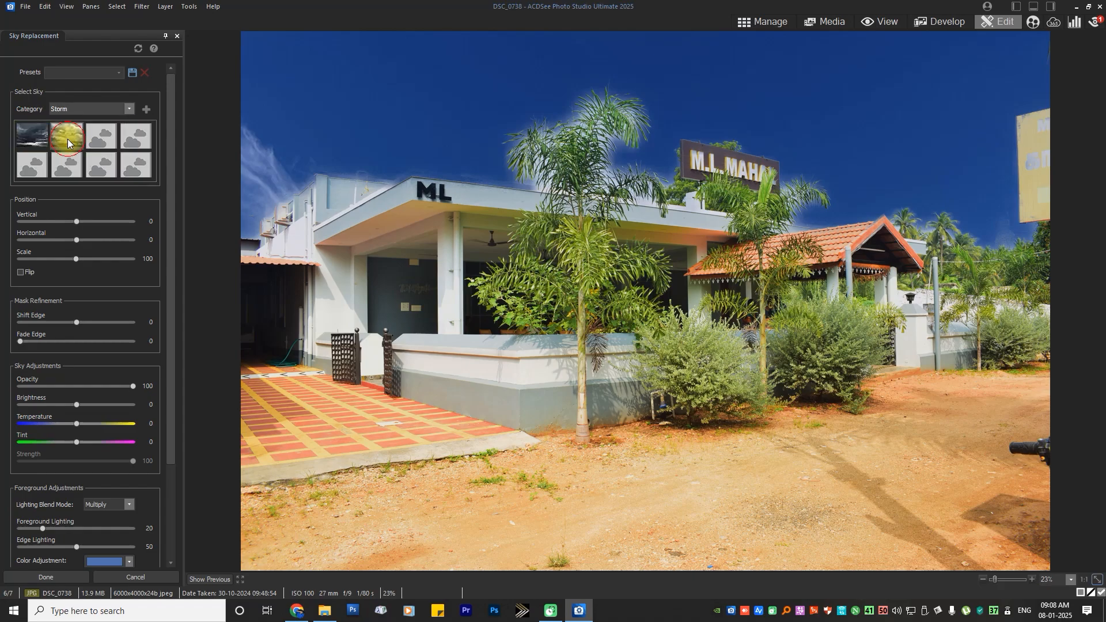
left_click(130, 110)
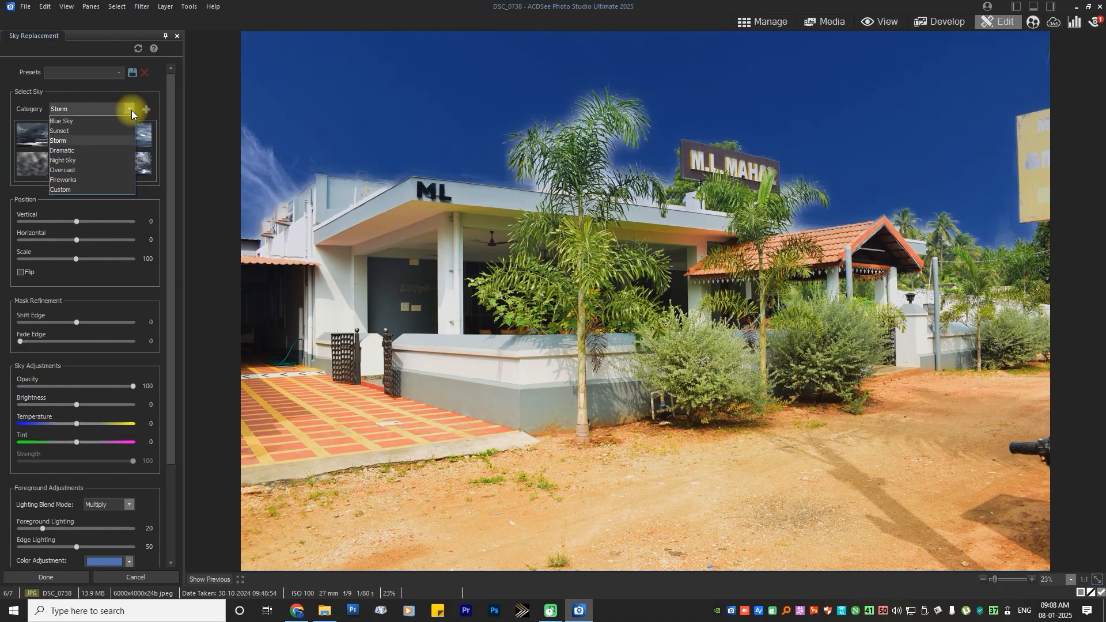
left_click(78, 152)
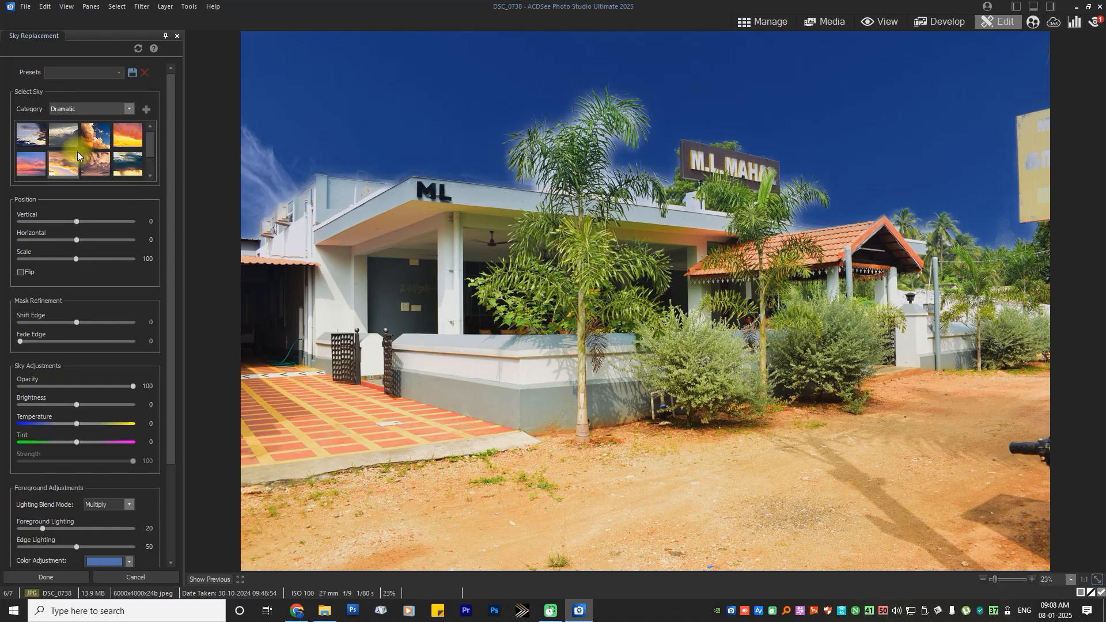
Step: Try several Dramatic skies on the building photo, ending with the orange-red sunset cloudscape
left_click(35, 164)
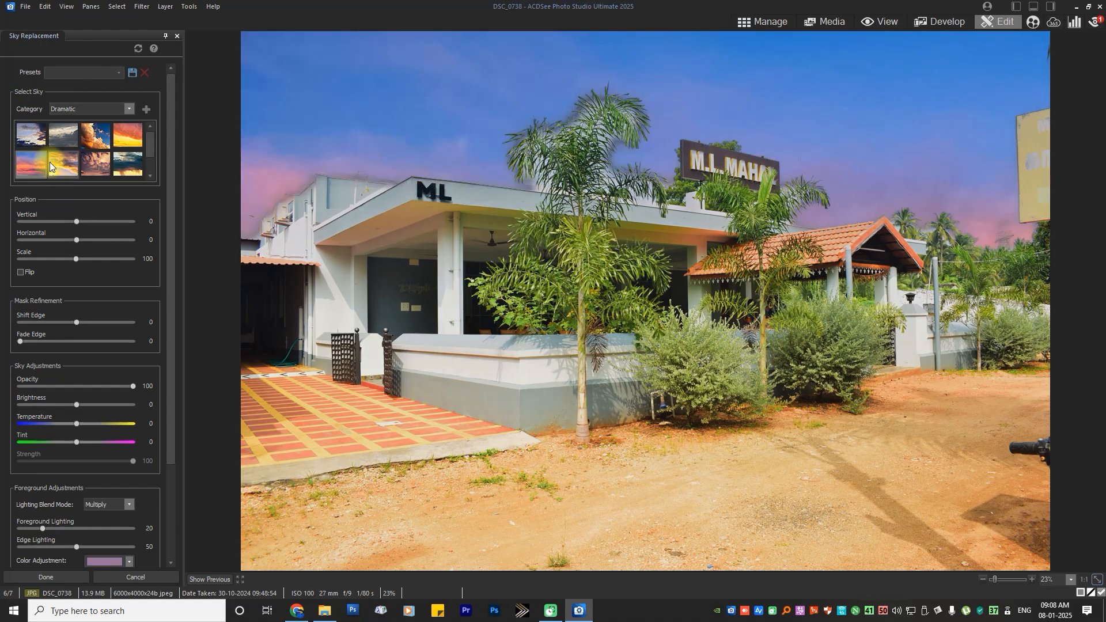
left_click(60, 167)
left_click(96, 166)
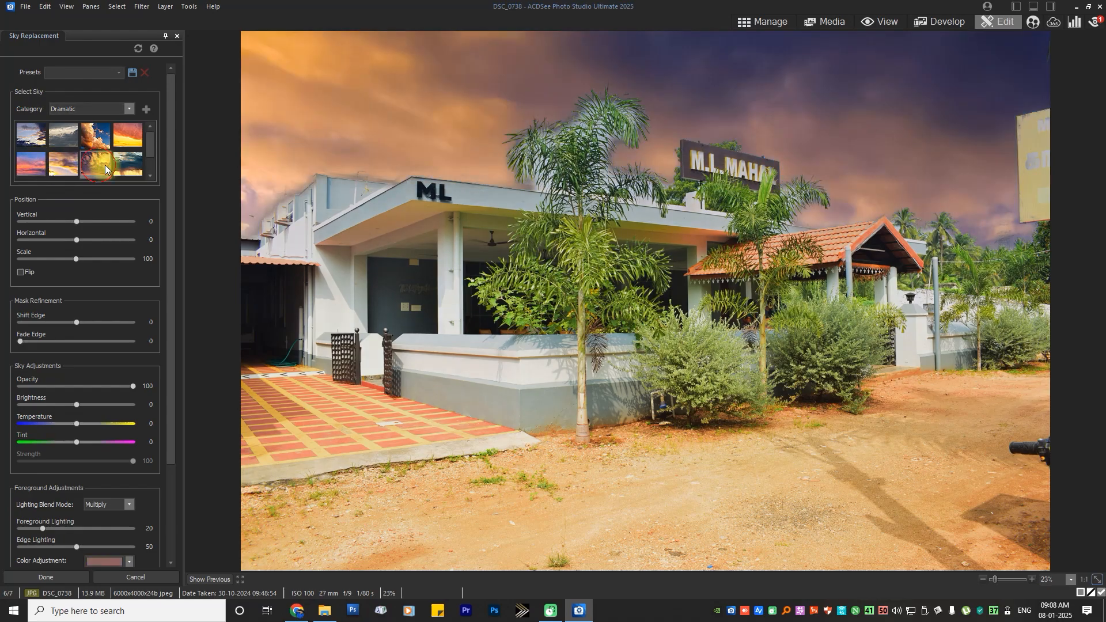
left_click(124, 165)
left_click(123, 140)
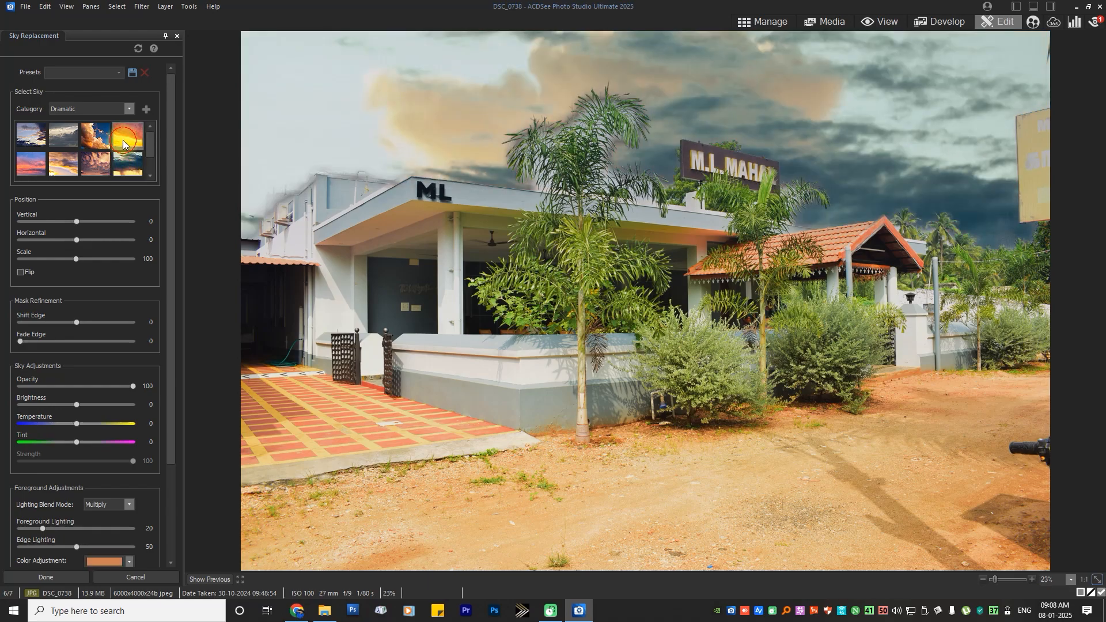
Step: Switch to the Night Sky category and try its second sky on the building photo
left_click(128, 109)
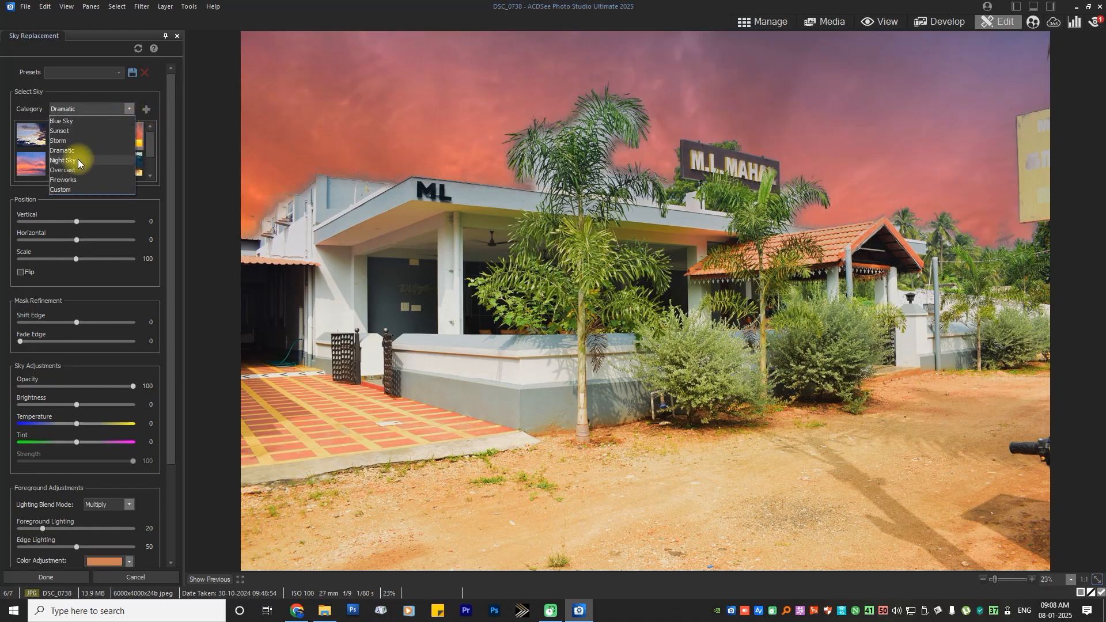
left_click(77, 159)
left_click(70, 139)
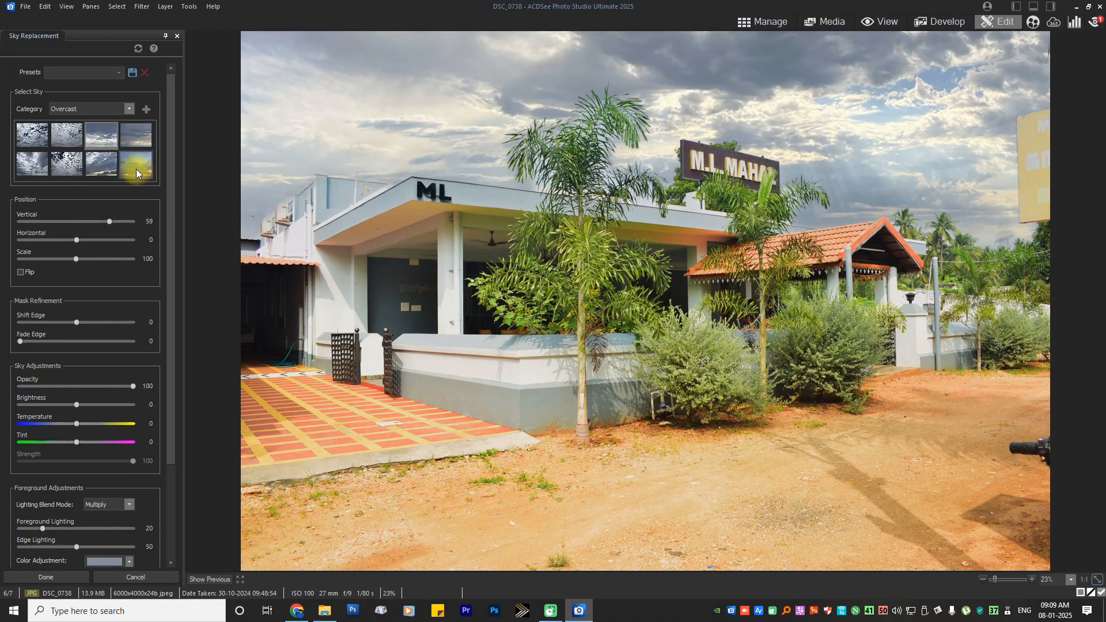
Step: Try two Fireworks skies behind the building, shifting them vertically to 32 for the golden bursts and 21 for the red ones
left_click(128, 109)
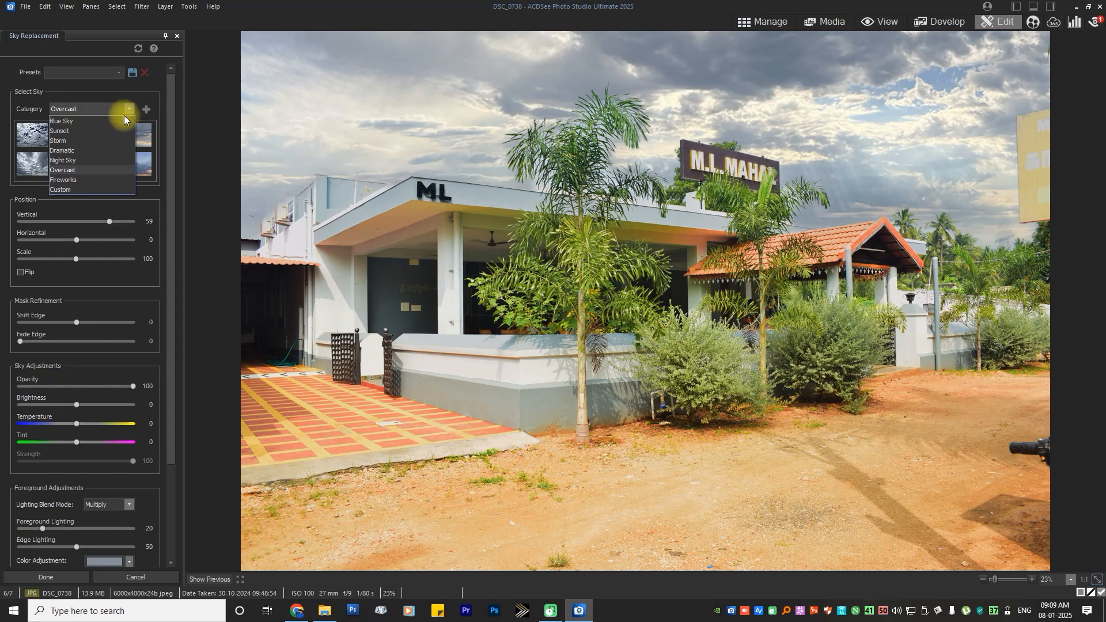
left_click(81, 180)
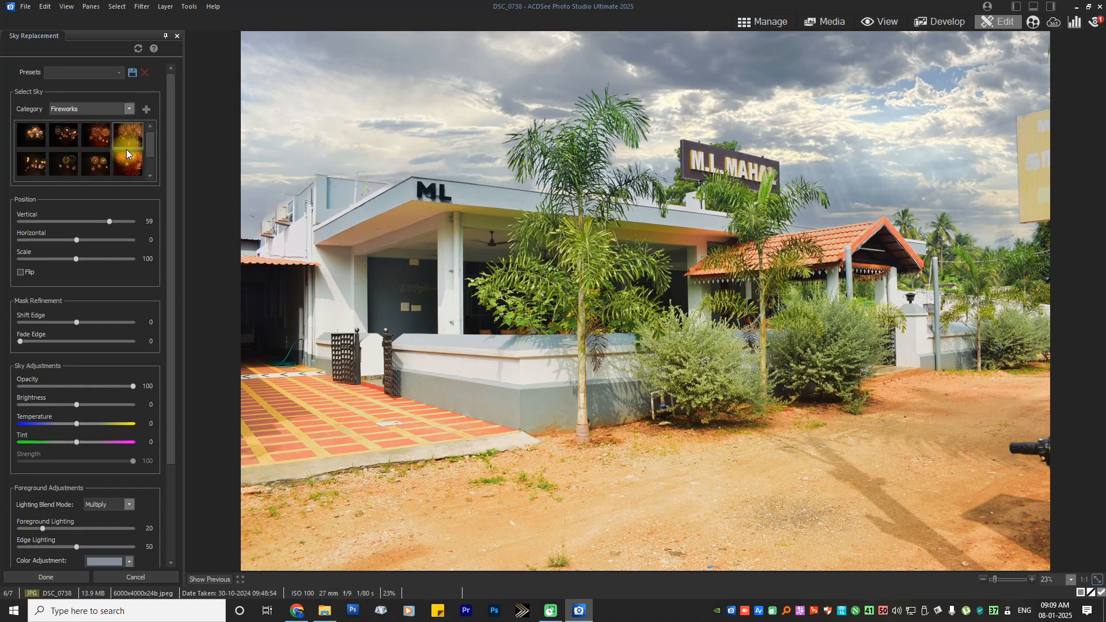
left_click(93, 163)
left_click_drag(76, 221, 94, 228)
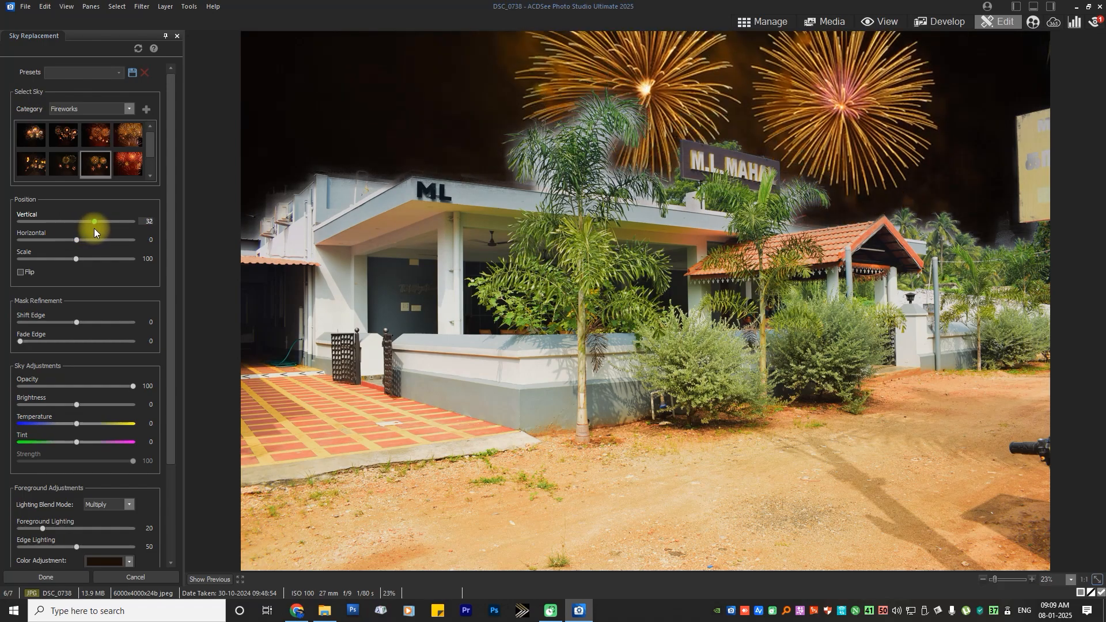
left_click(128, 164)
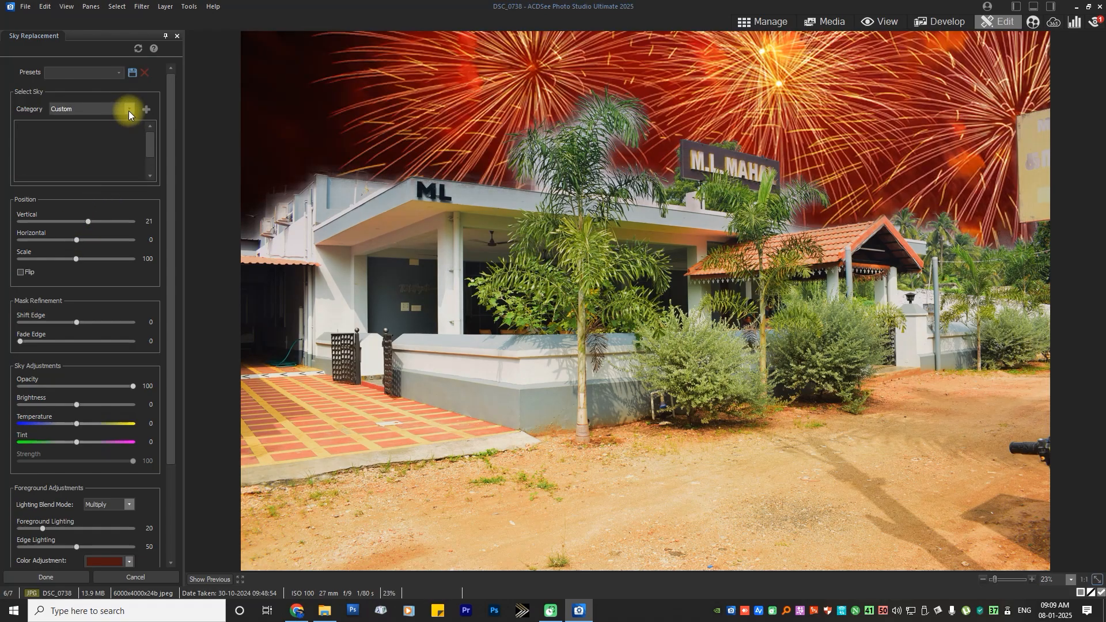
Step: Replace the sky with a Blue Sky image of white clouds and set its vertical position to 18
left_click(129, 111)
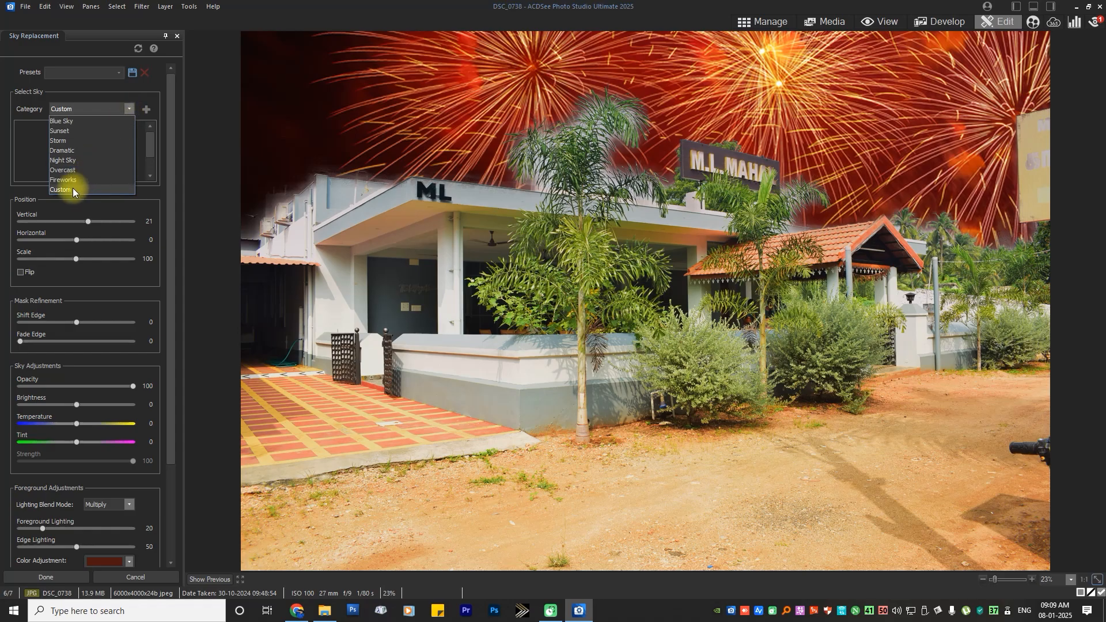
left_click(70, 122)
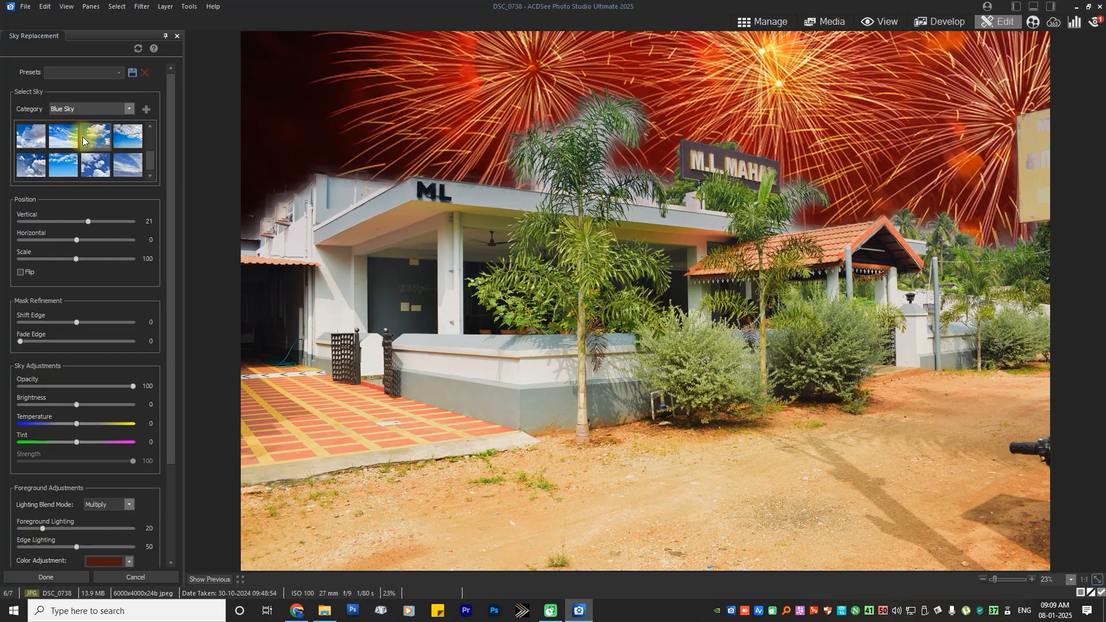
left_click(62, 165)
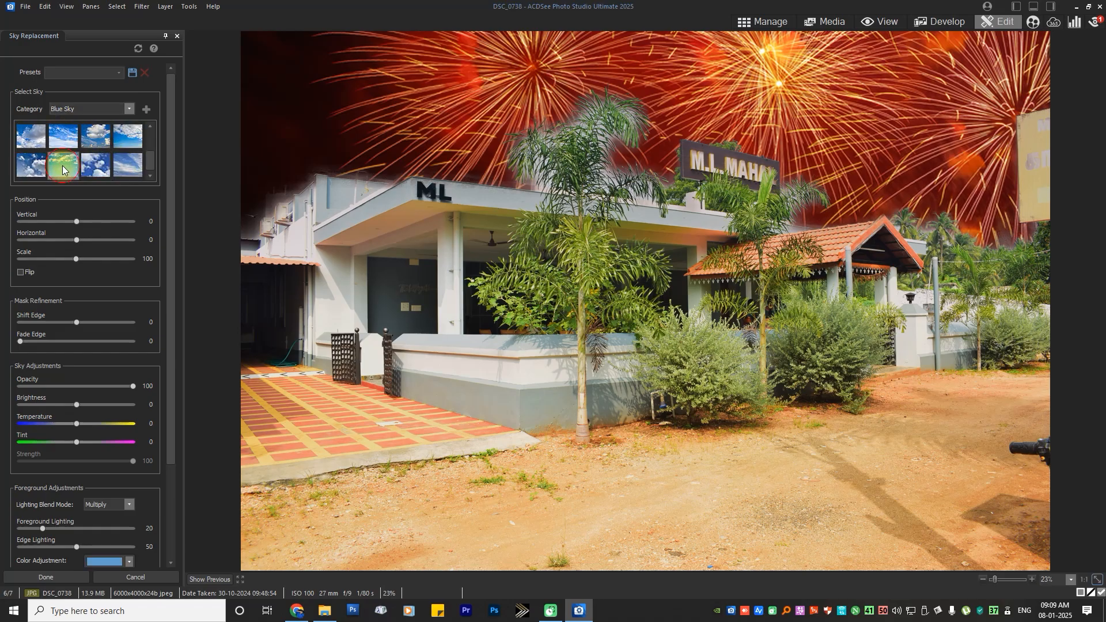
left_click_drag(77, 222, 87, 223)
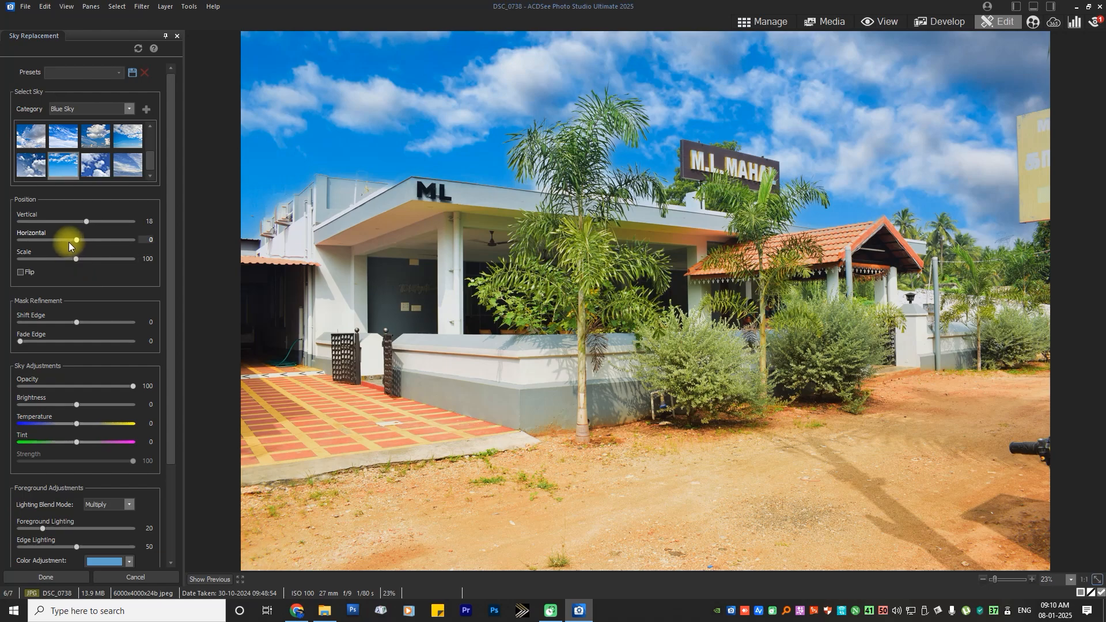
Step: Set the new sky's horizontal position to 2 and scale to 84, testing the flip but leaving it off
left_click_drag(74, 241, 67, 263)
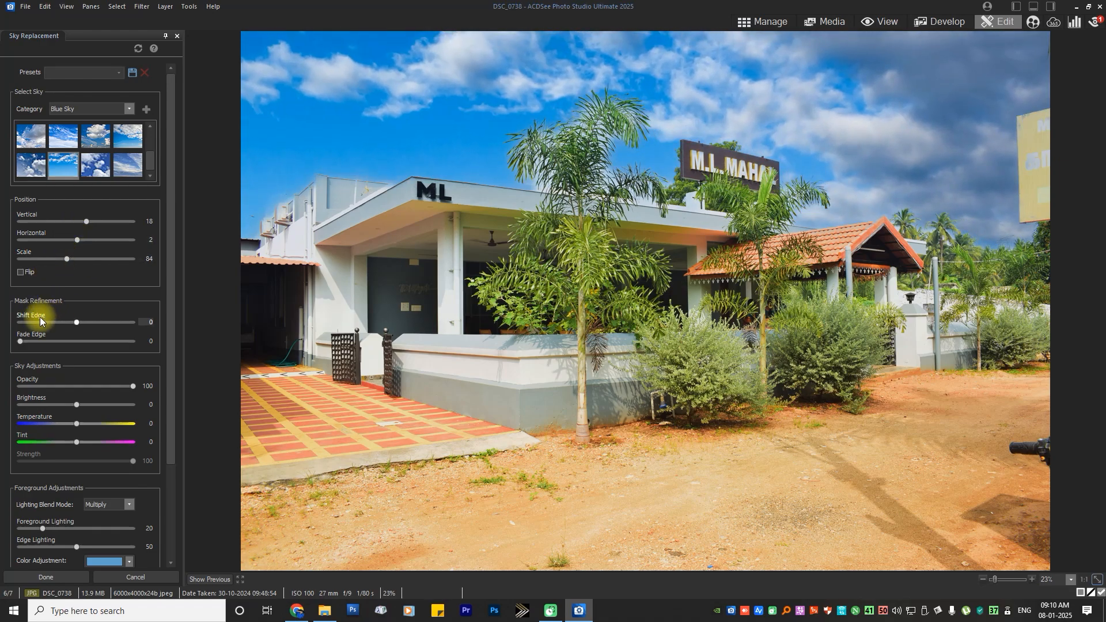
left_click(23, 281)
left_click(22, 279)
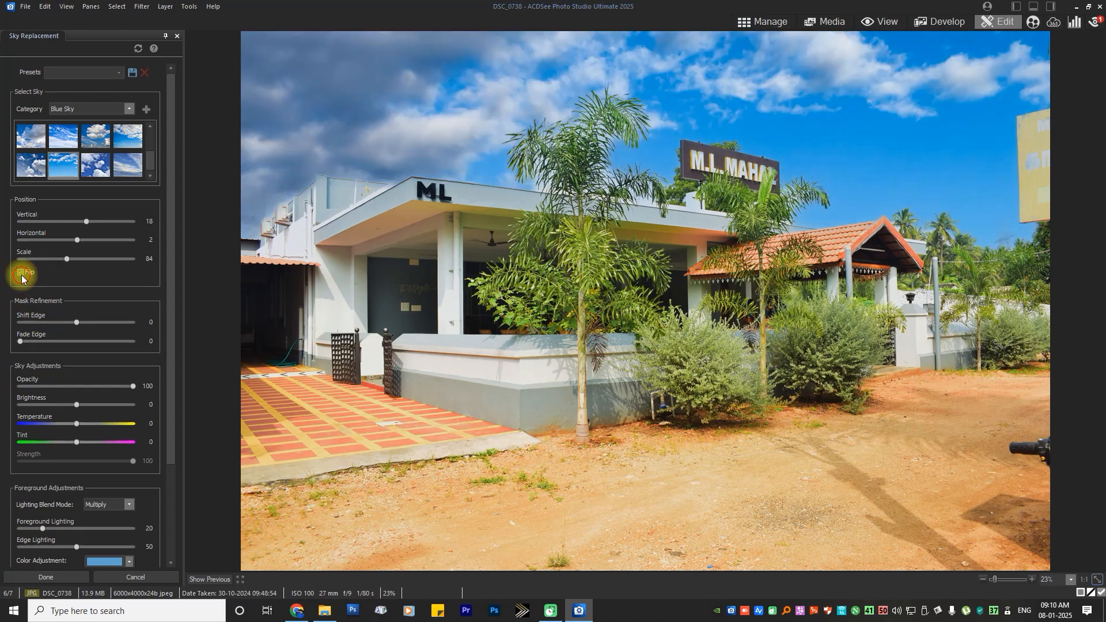
left_click(21, 275)
left_click(21, 275)
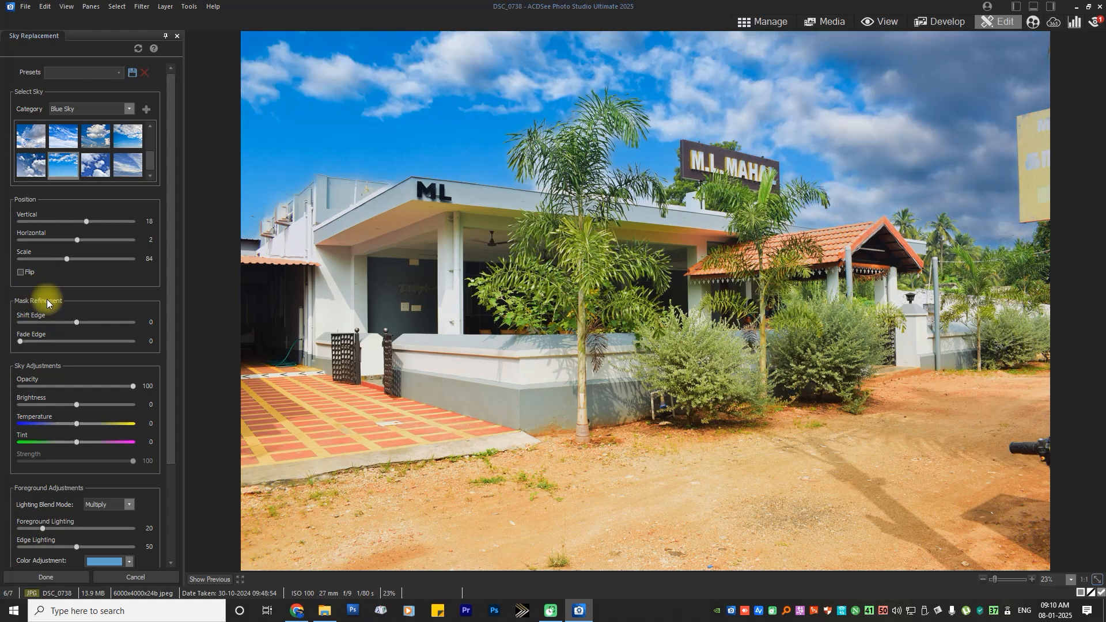
Step: Refine the sky mask with a shift edge of -15 and a fade edge of 9
mouse_move(78, 326)
left_mouse_down()
mouse_move(88, 321)
mouse_move(69, 327)
left_mouse_up()
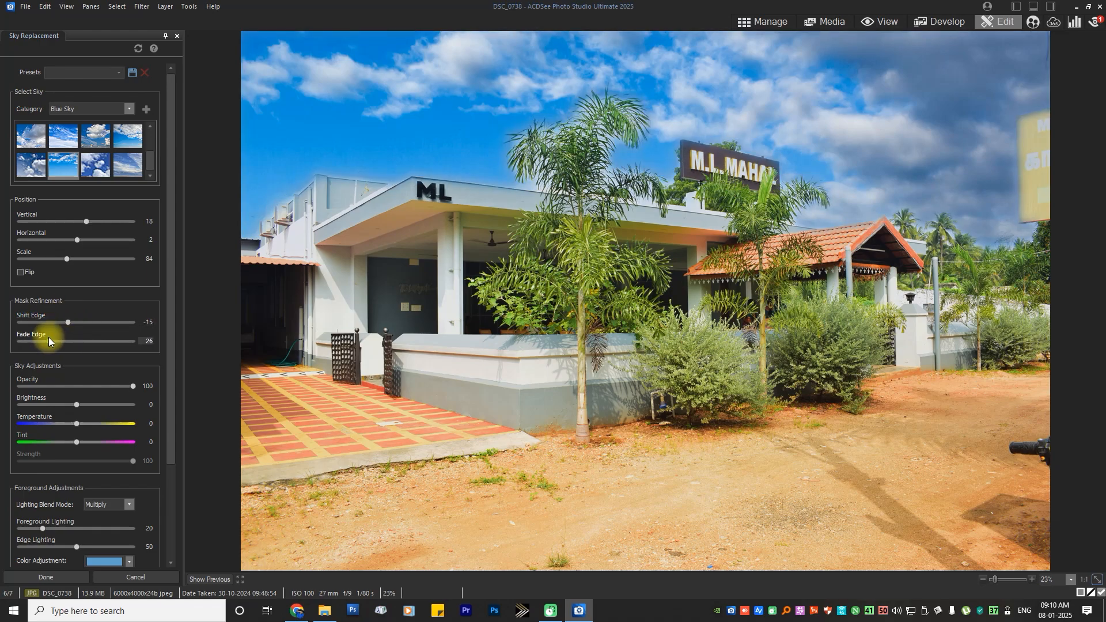
left_click_drag(20, 341, 25, 344)
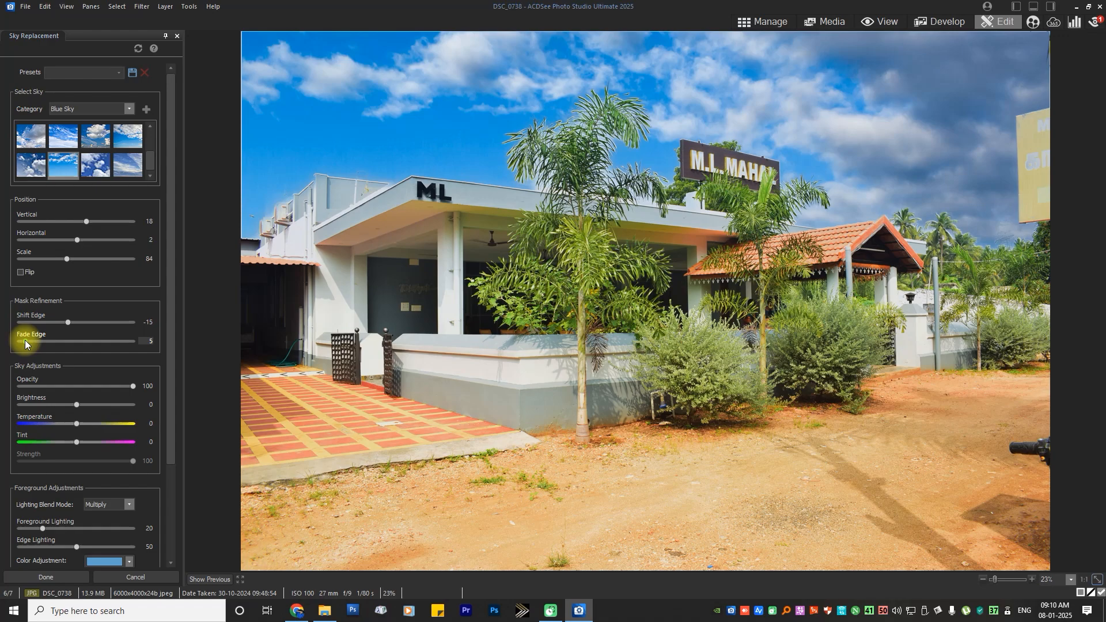
left_click_drag(24, 341, 31, 341)
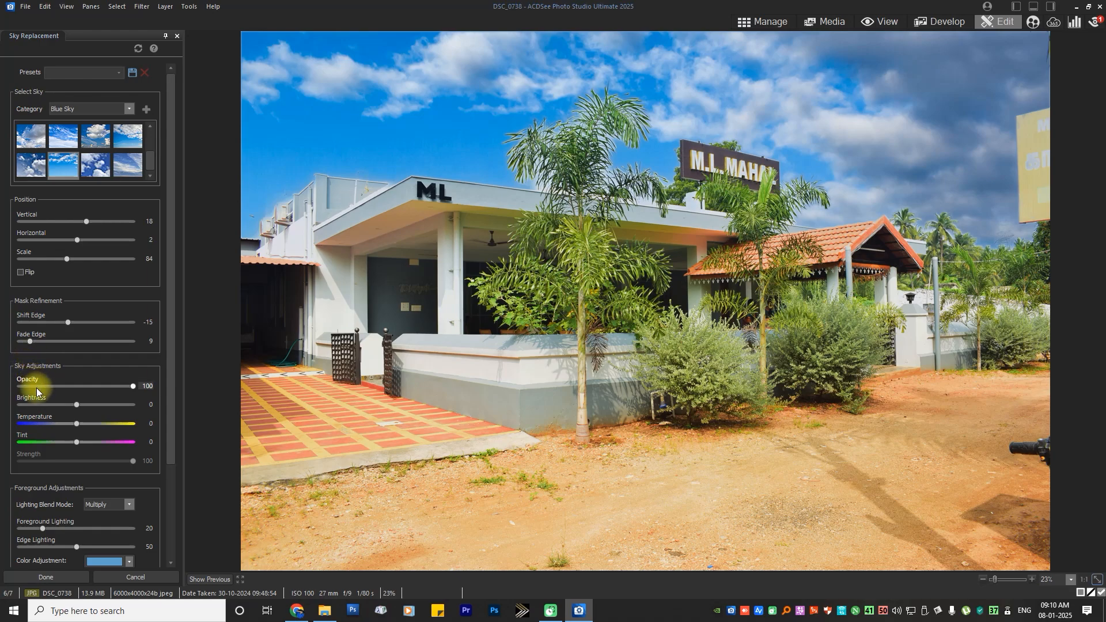
Step: Set the sky's opacity to 63, brightness to 9 and temperature to 11, with foreground lighting 35 and edge lighting 0
left_click_drag(132, 386, 81, 403)
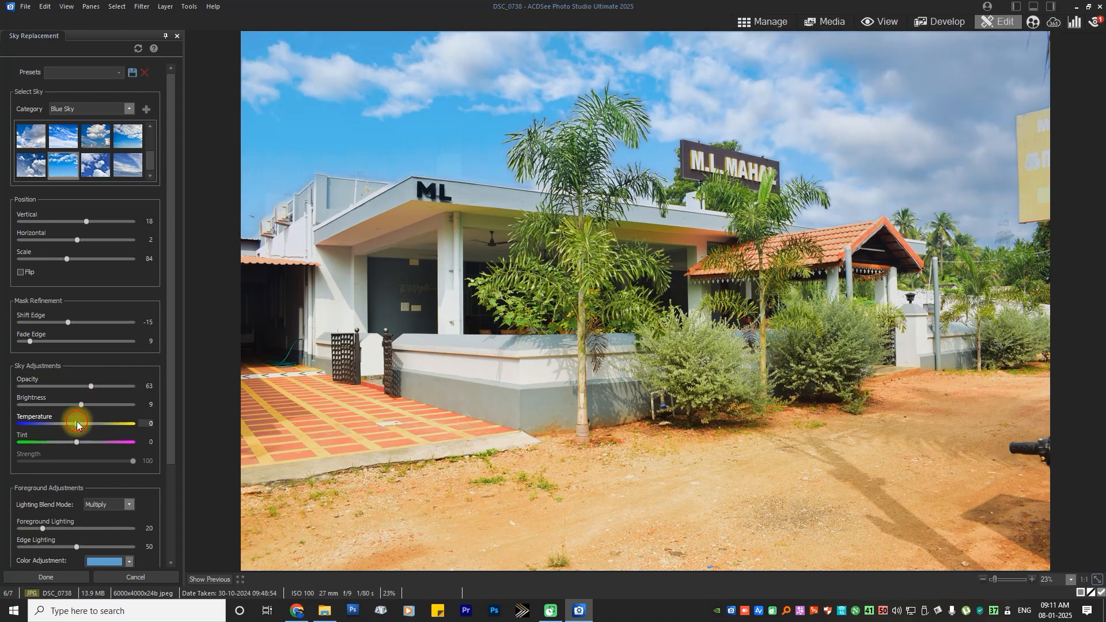
mouse_move(77, 422)
left_mouse_down()
mouse_move(50, 424)
mouse_move(76, 423)
left_mouse_up()
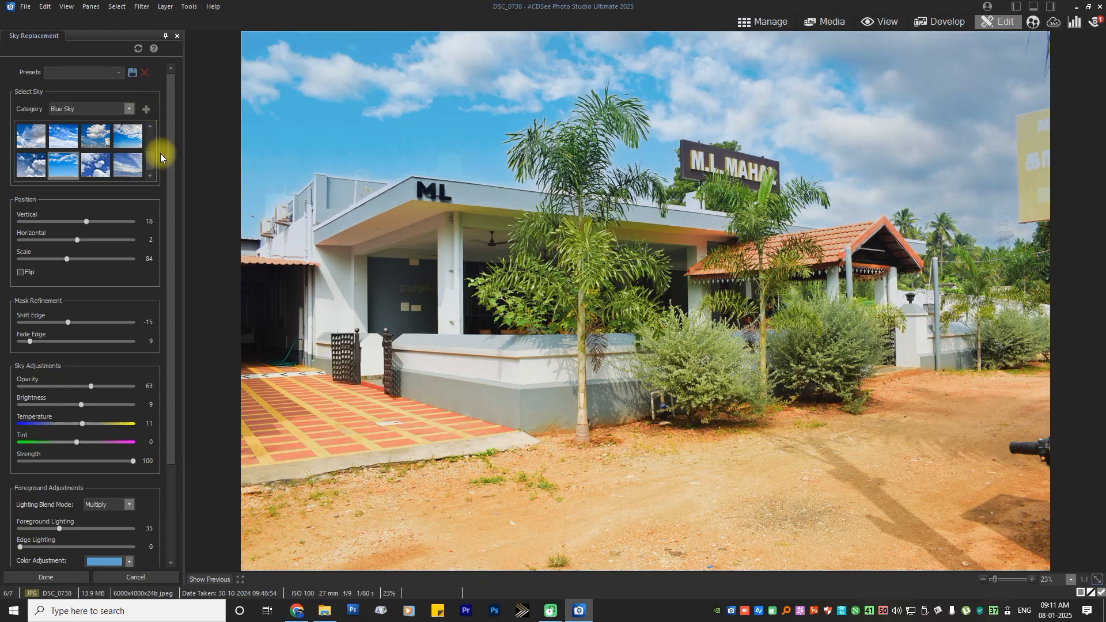
Step: Browse the Storm and Night Sky categories for alternative skies
left_click(129, 108)
left_click(75, 143)
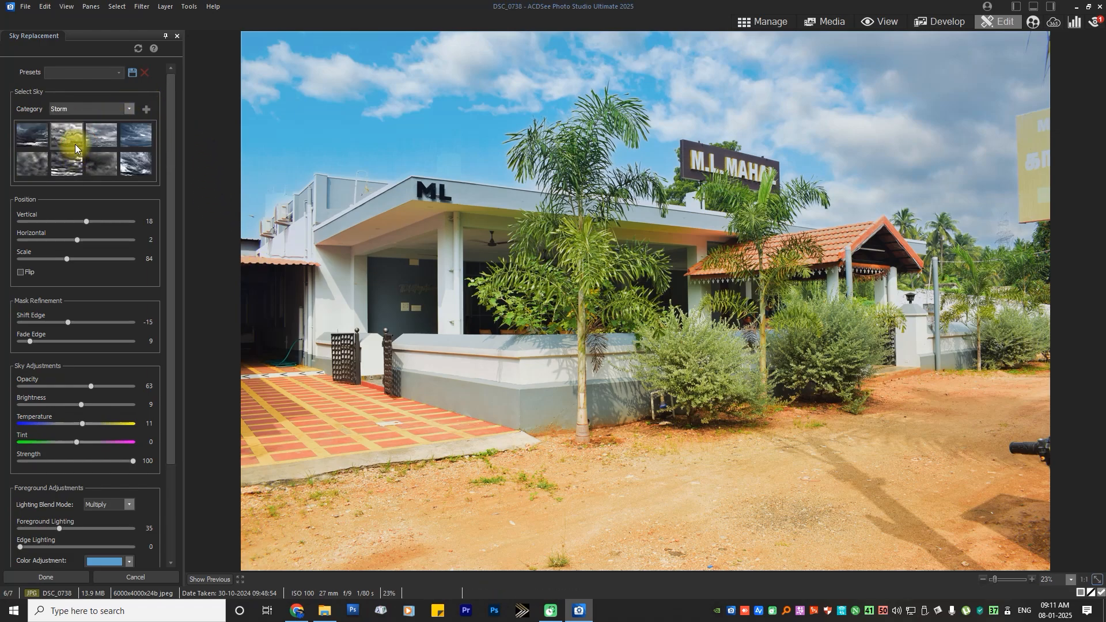
scroll(101, 112, "up", 2)
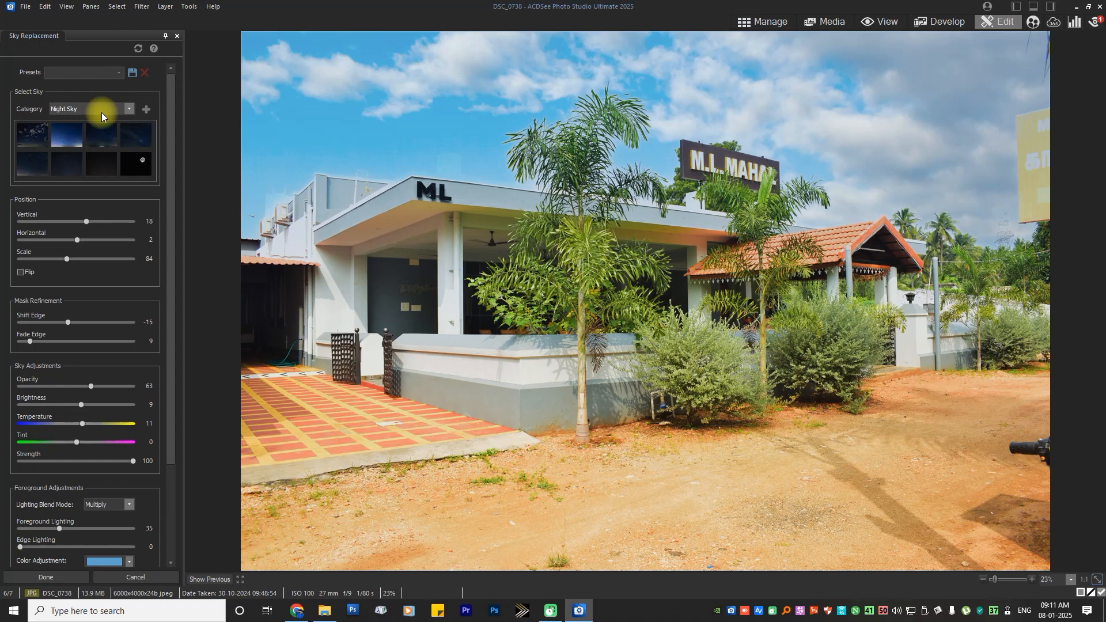
scroll(102, 112, "down", 2)
scroll(102, 113, "up", 1)
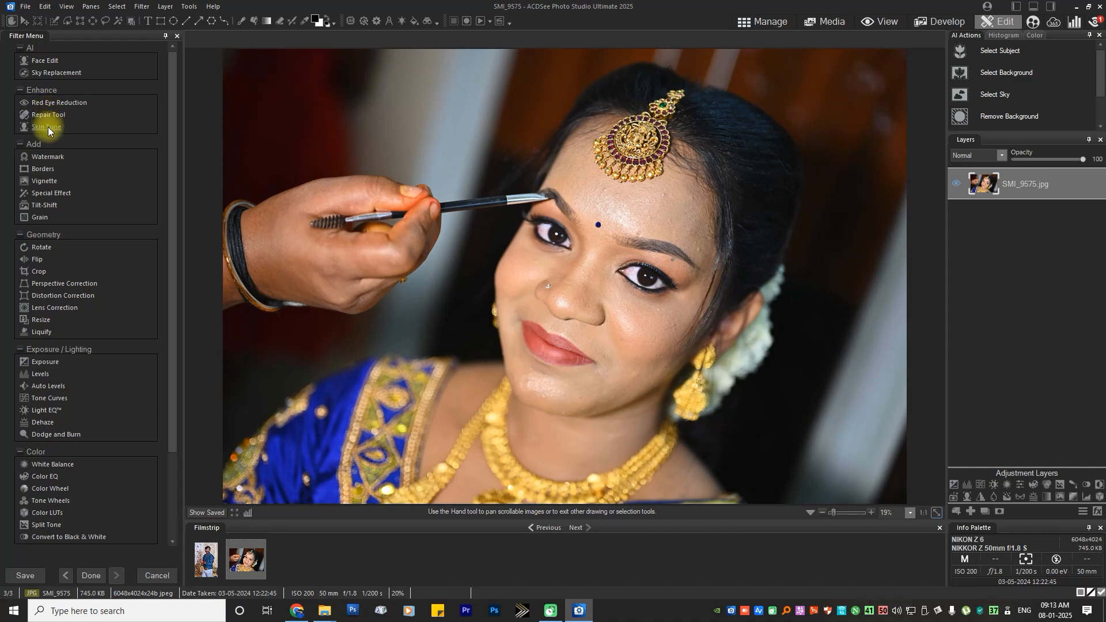
Step: Try Skin Tune smoothing on the bridal portrait
left_click(47, 127)
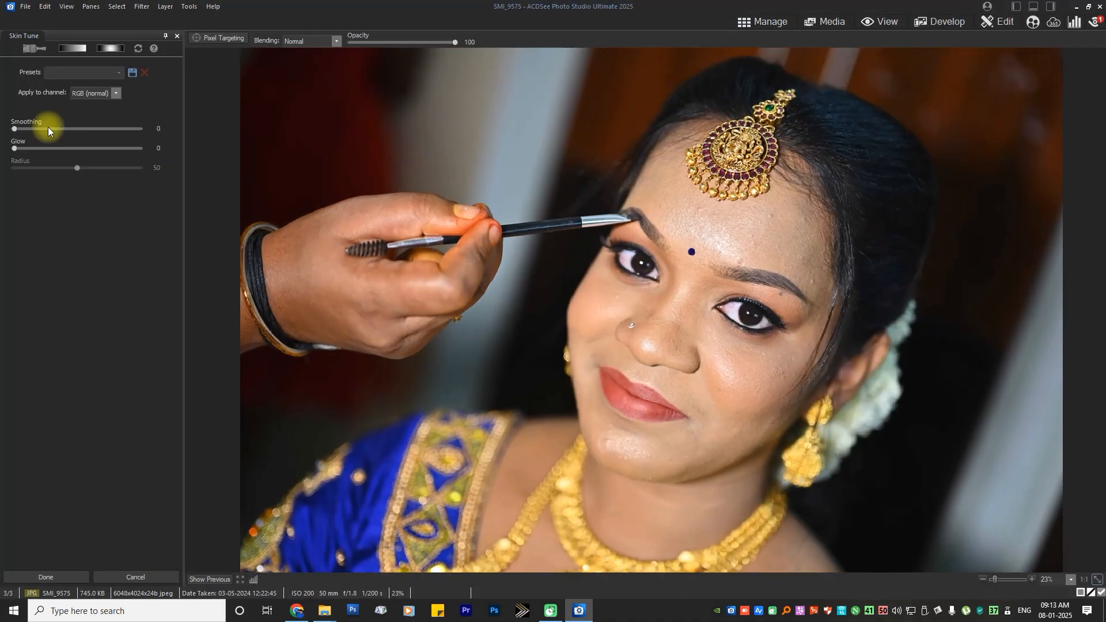
left_click_drag(20, 129, 27, 129)
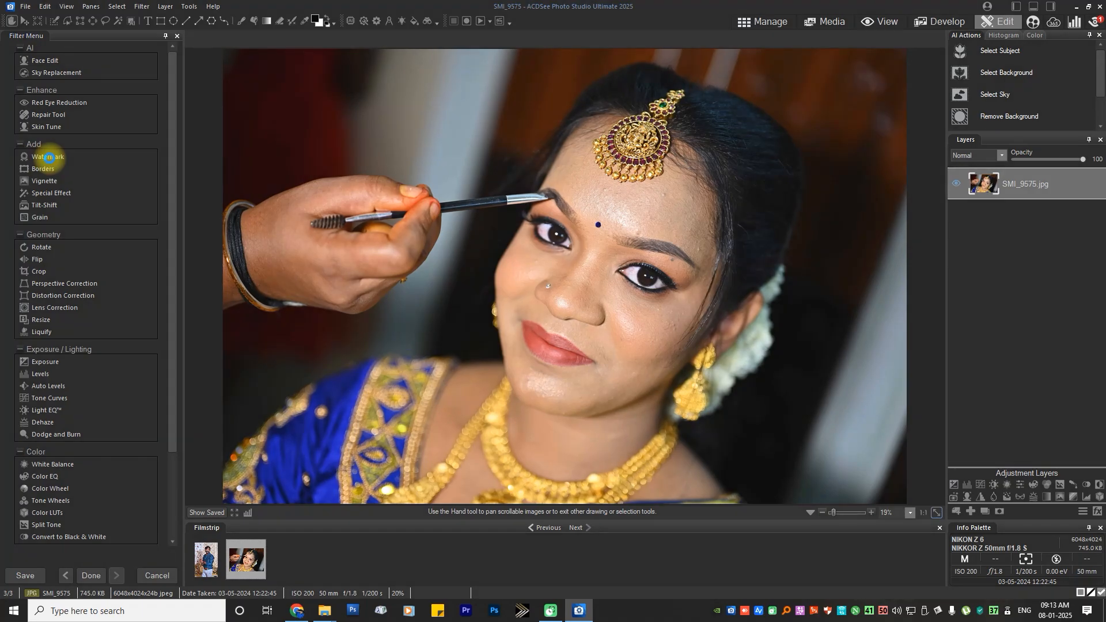
Step: Add the ACDSee watermark to the bridal portrait and place it above the hand, at horizontal 4258 and vertical 2930 pixels
left_click(49, 157)
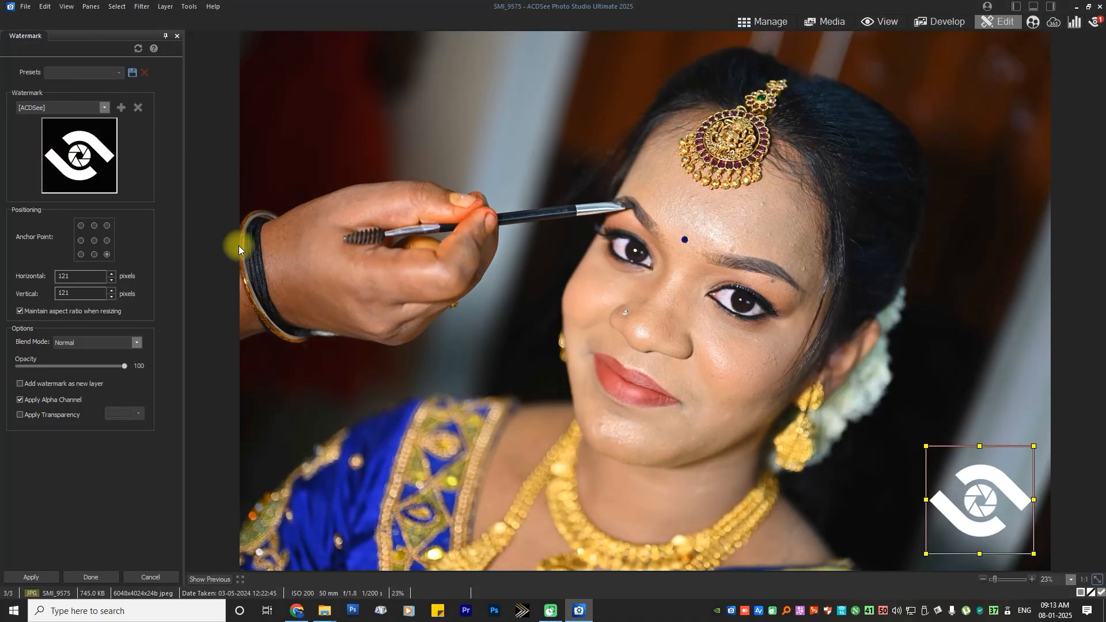
mouse_move(1001, 478)
left_mouse_down()
mouse_move(678, 329)
mouse_move(499, 180)
mouse_move(473, 124)
mouse_move(452, 118)
mouse_move(478, 136)
mouse_move(467, 126)
left_mouse_up()
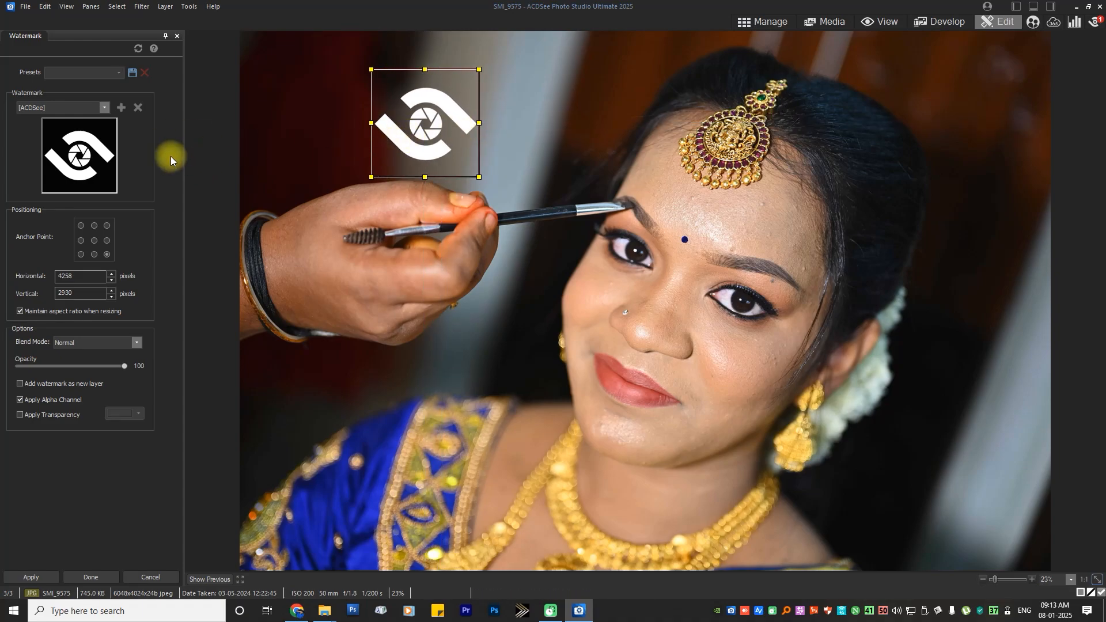
Step: Browse the program folder for a custom image file to use as the watermark
left_click(104, 108)
left_click(141, 157)
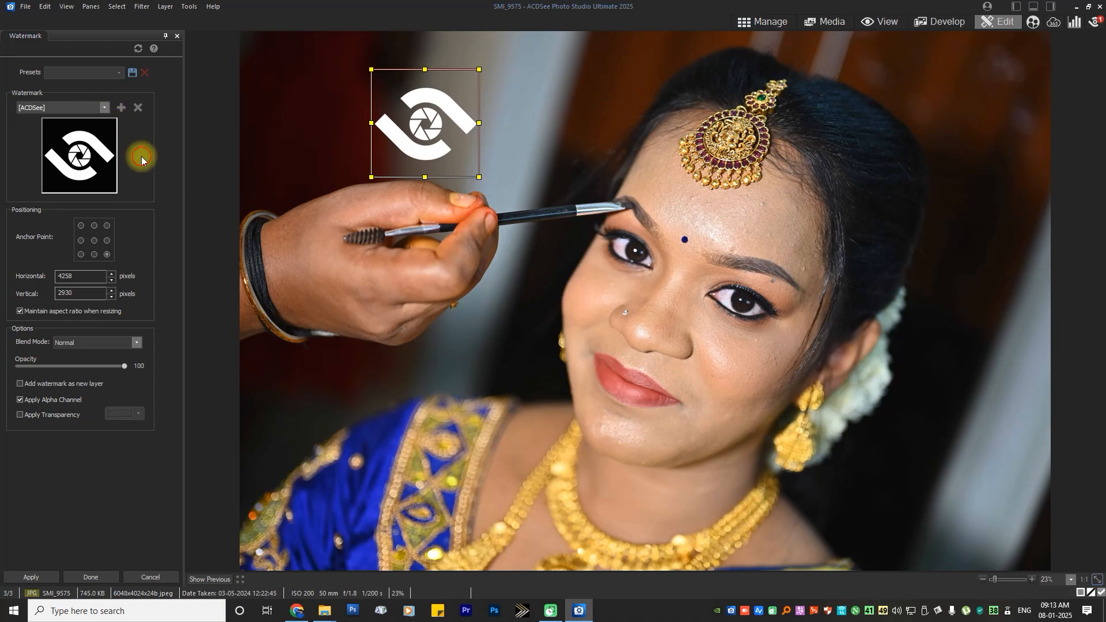
left_click(121, 108)
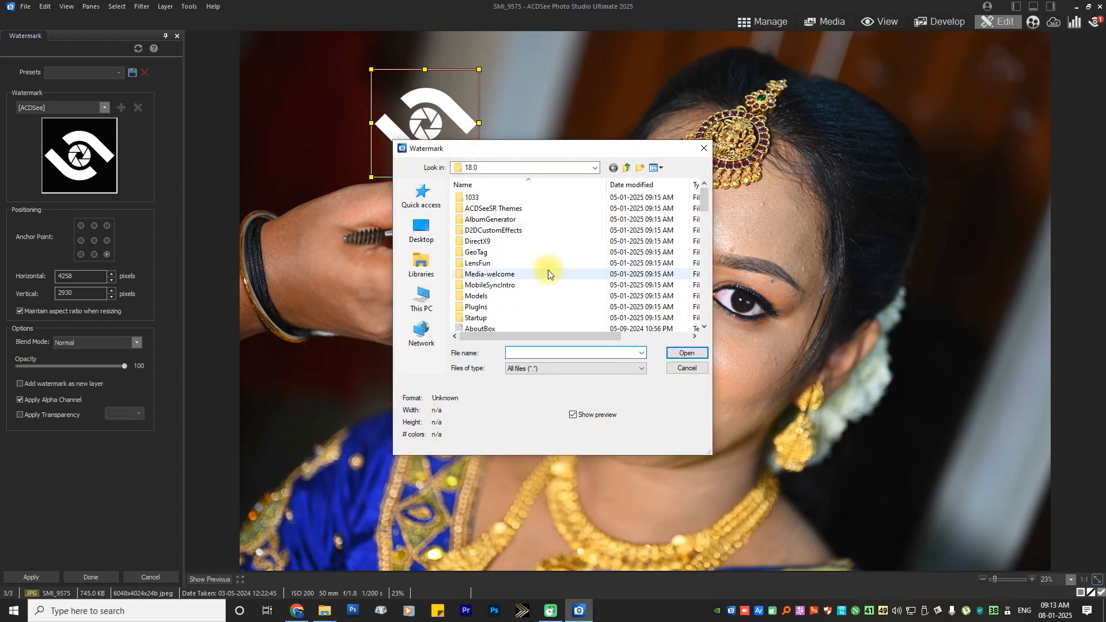
scroll(533, 296, "down", 5)
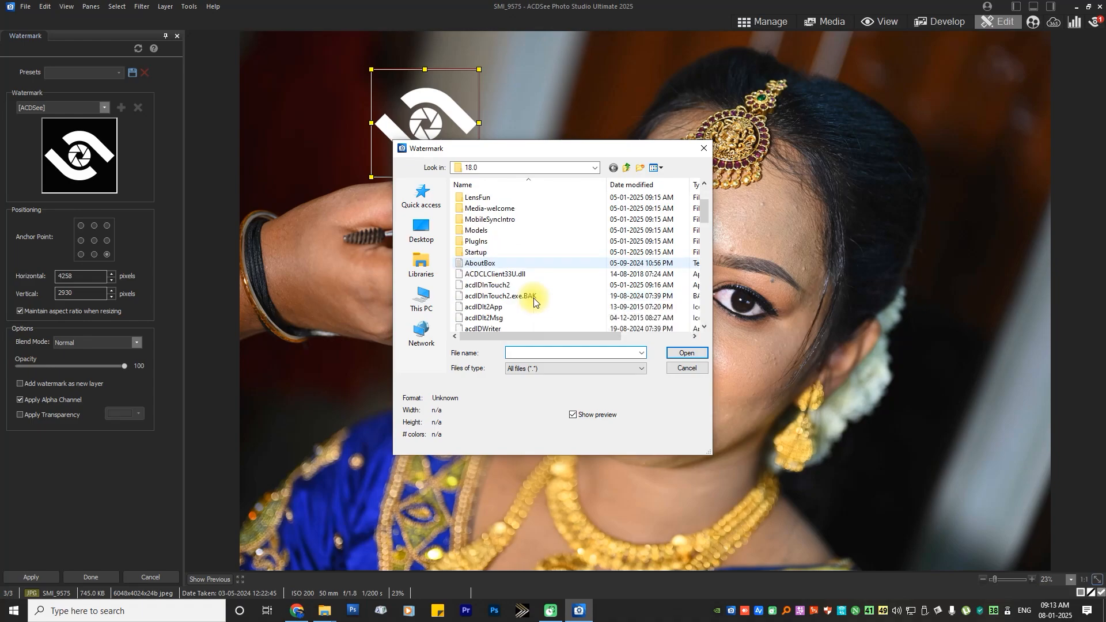
scroll(532, 291, "down", 3)
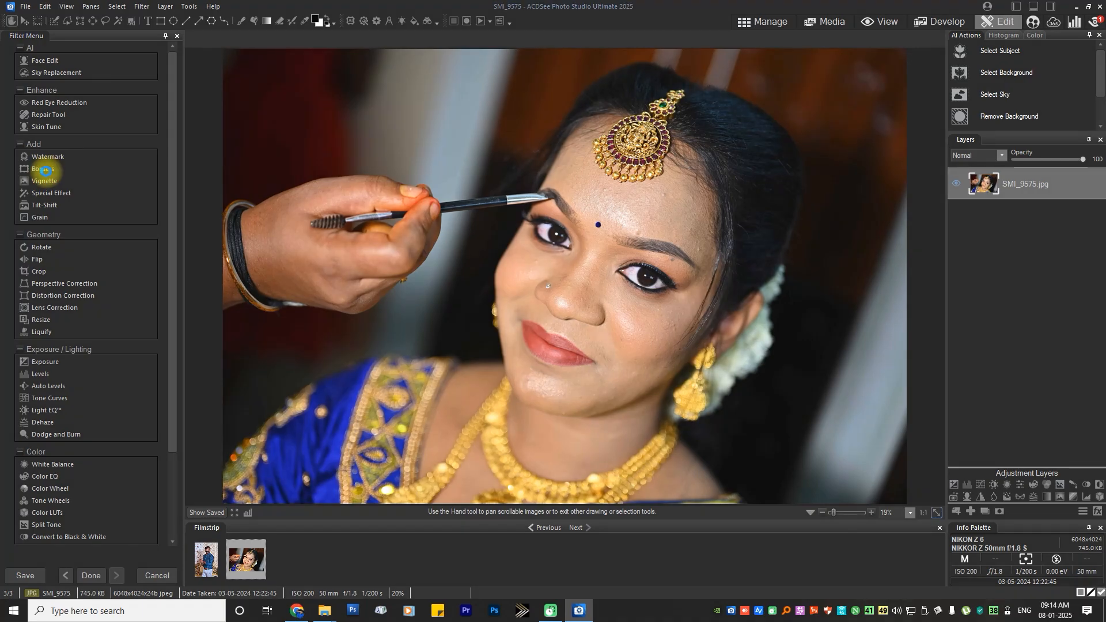
Step: Add a straight-edged border to the bridal portrait with size 18 and a light blue colour
left_click(43, 169)
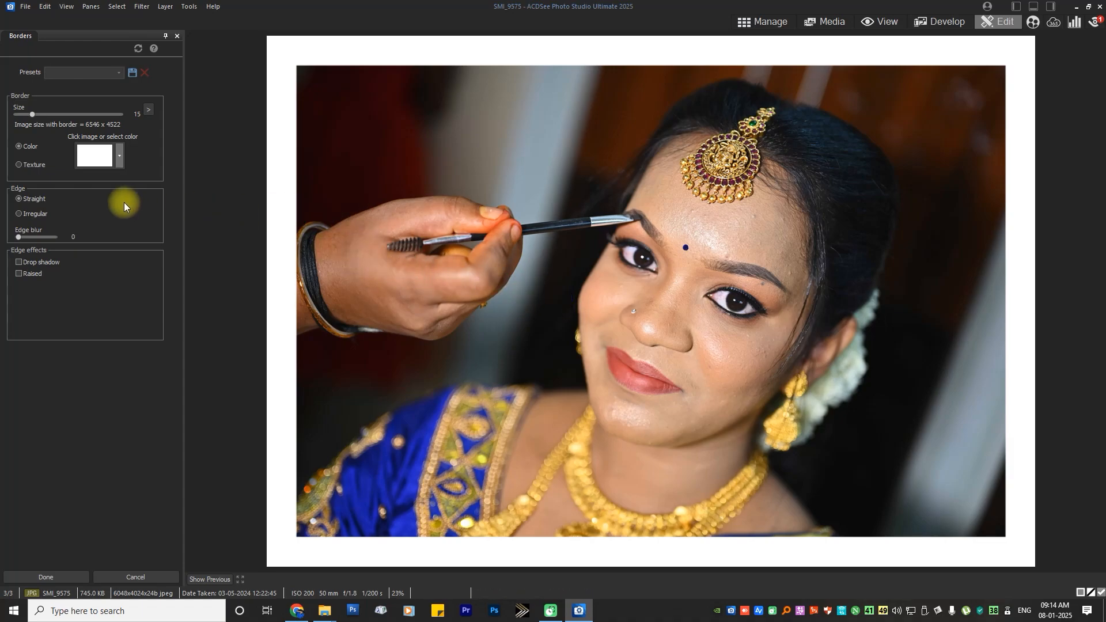
mouse_move(36, 113)
left_mouse_down()
mouse_move(46, 113)
mouse_move(34, 115)
left_mouse_up()
left_click(95, 155)
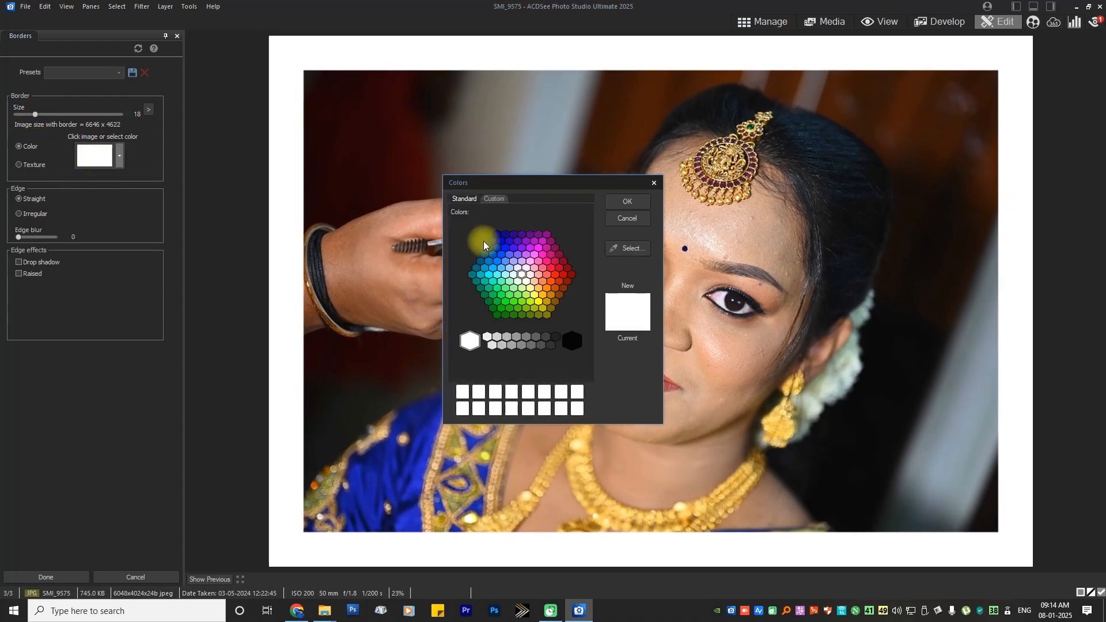
left_click(500, 261)
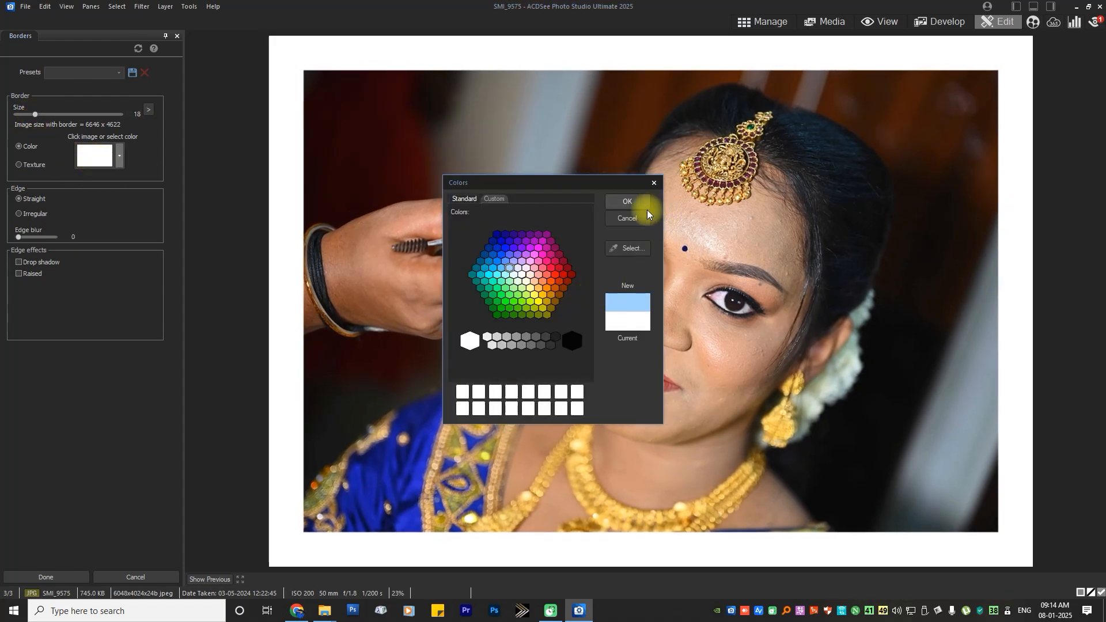
left_click(627, 201)
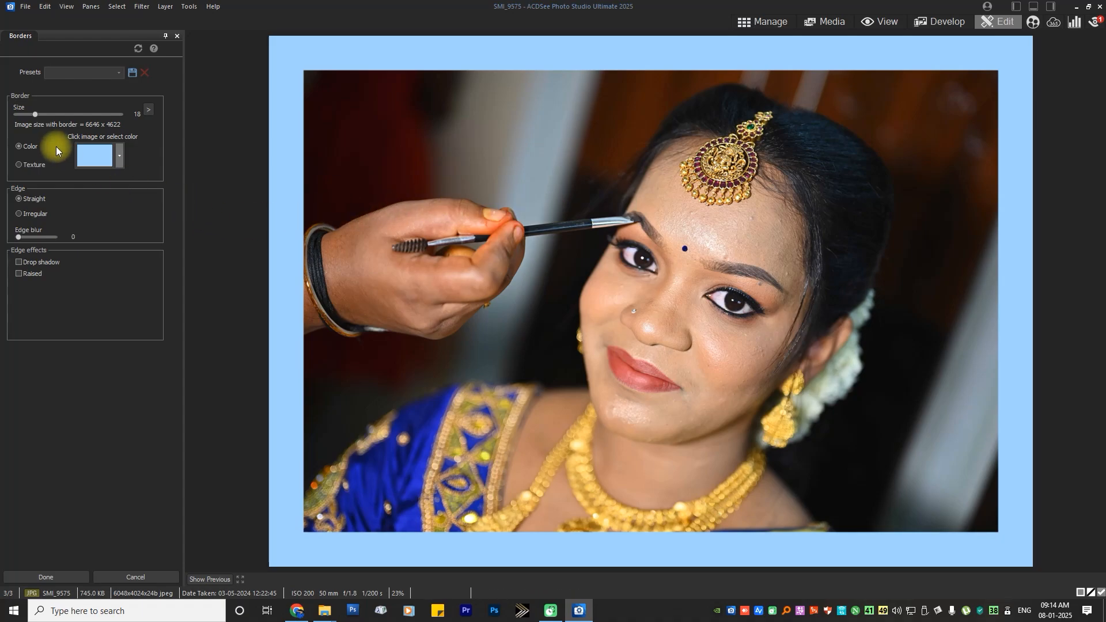
Step: Switch the border to a texture, try several including texture10, and apply the green floral texture24
left_click(32, 166)
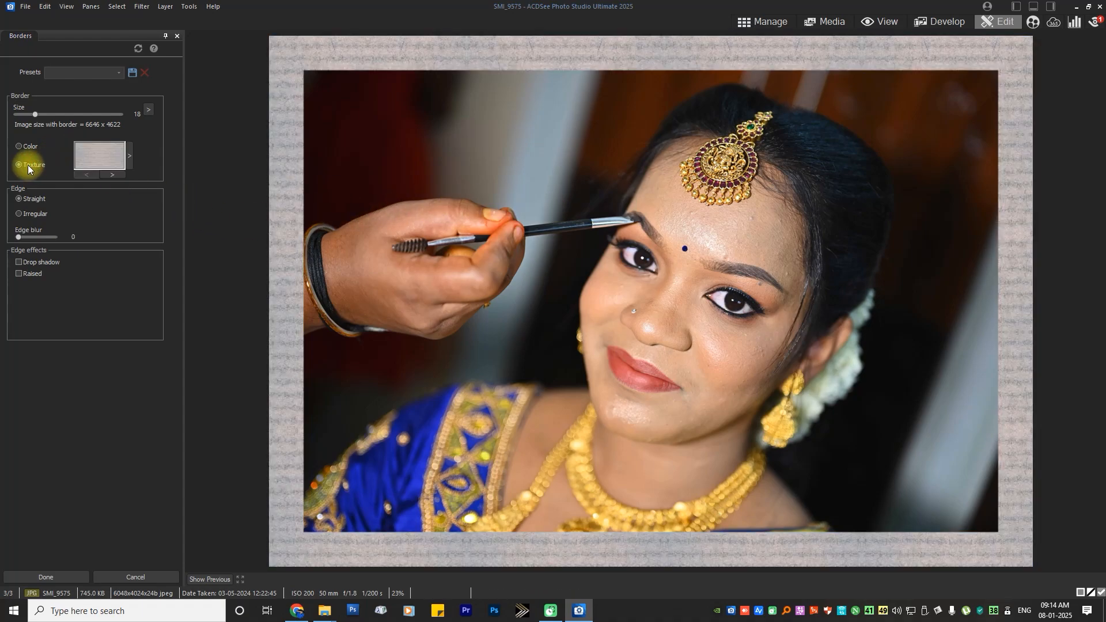
left_click(131, 162)
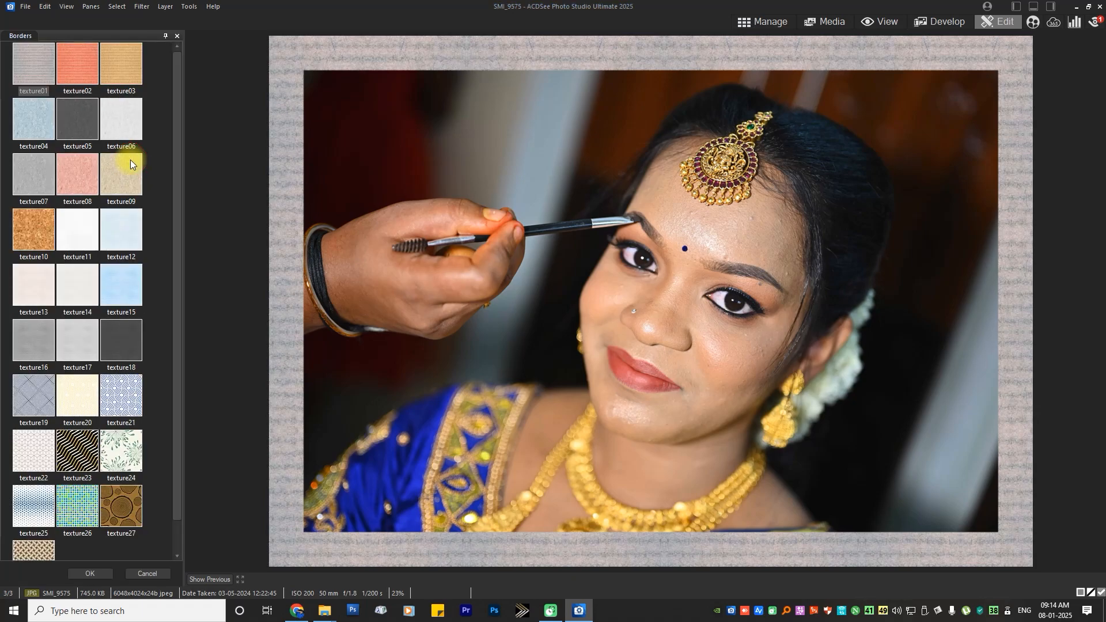
left_click(47, 230)
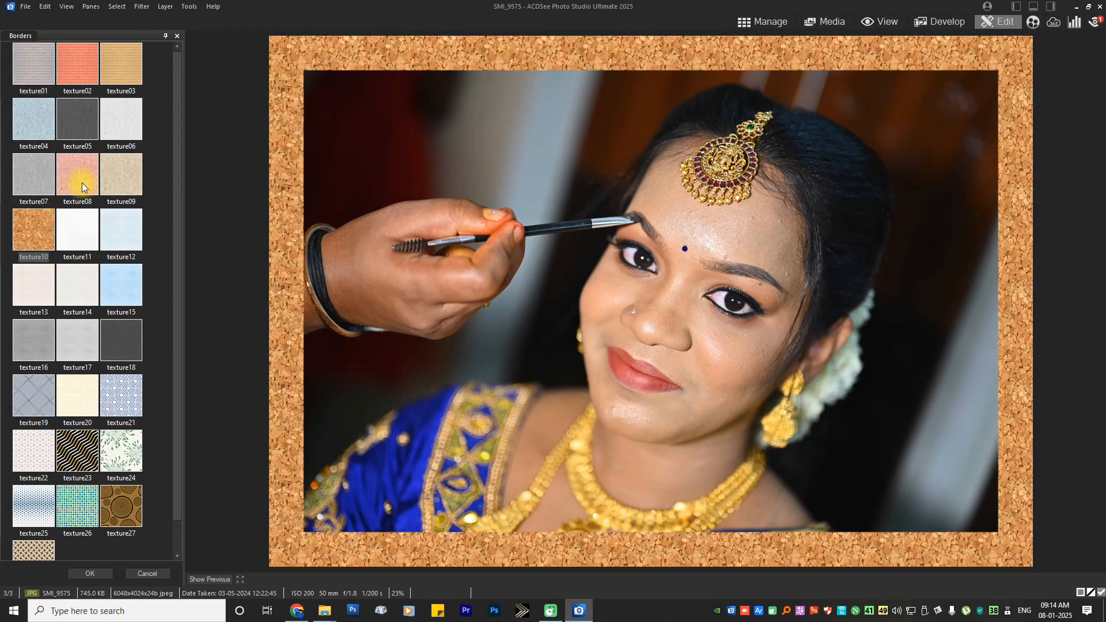
left_click(82, 180)
left_click(116, 174)
left_click(107, 285)
left_click(118, 340)
left_click(121, 449)
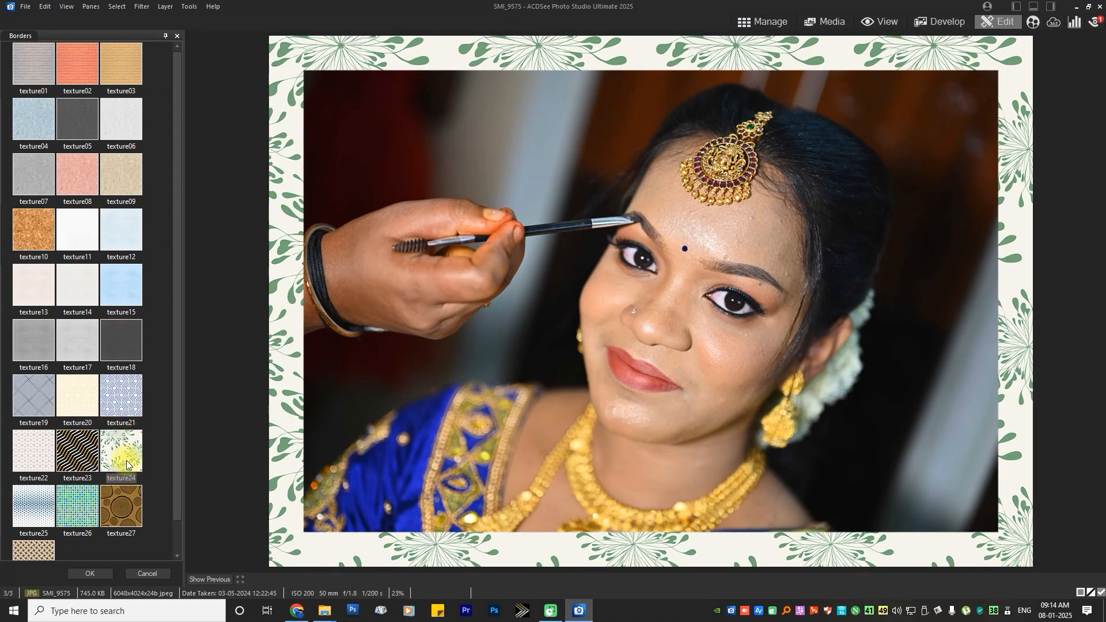
key("Return")
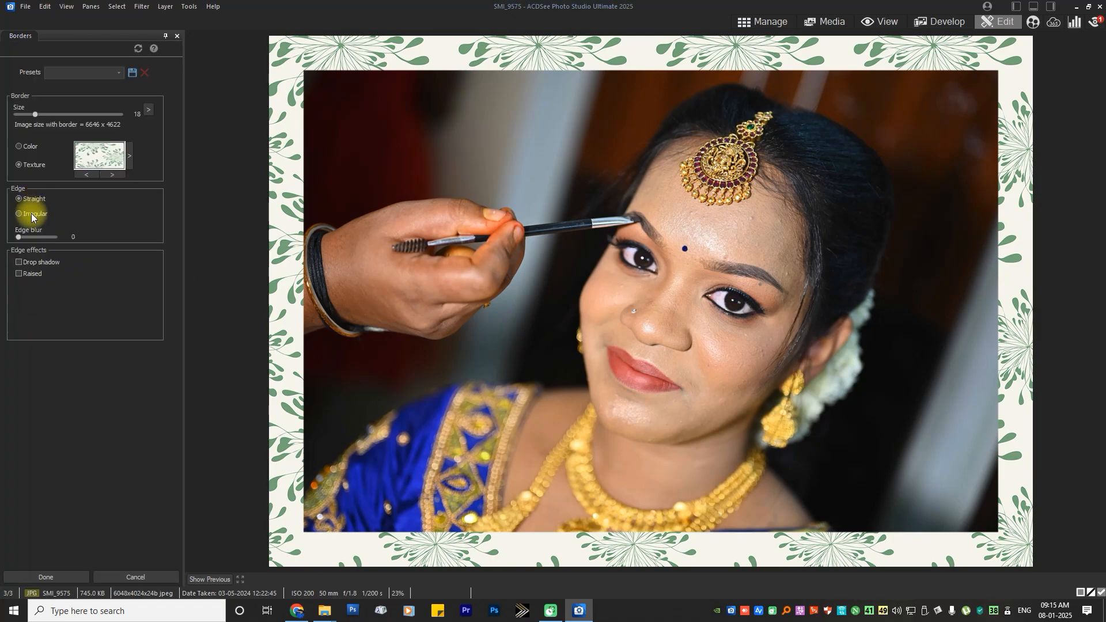
Step: Give the border an irregular edge and try edge93, edge87 and edge80 on the portrait
left_click(20, 214)
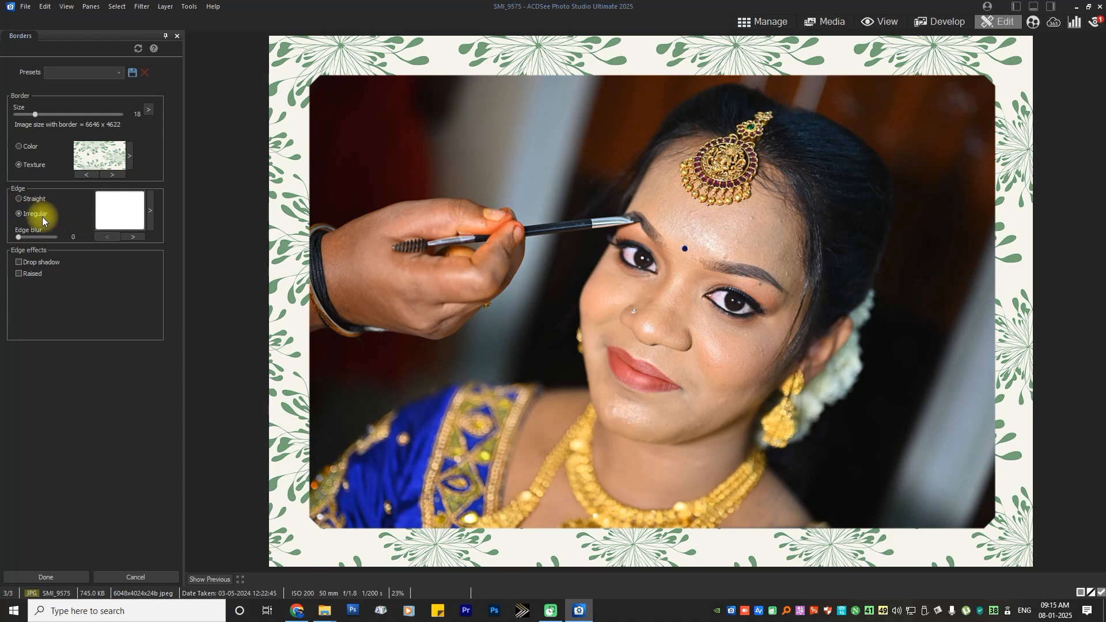
left_click(149, 209)
scroll(102, 158, "down", 5)
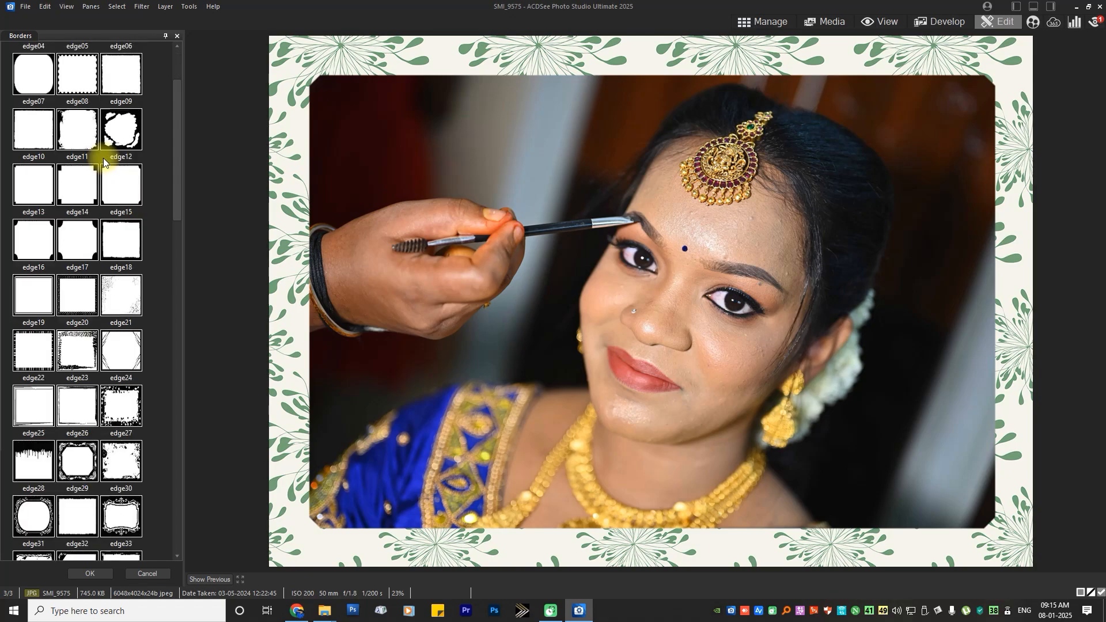
scroll(102, 168, "down", 10)
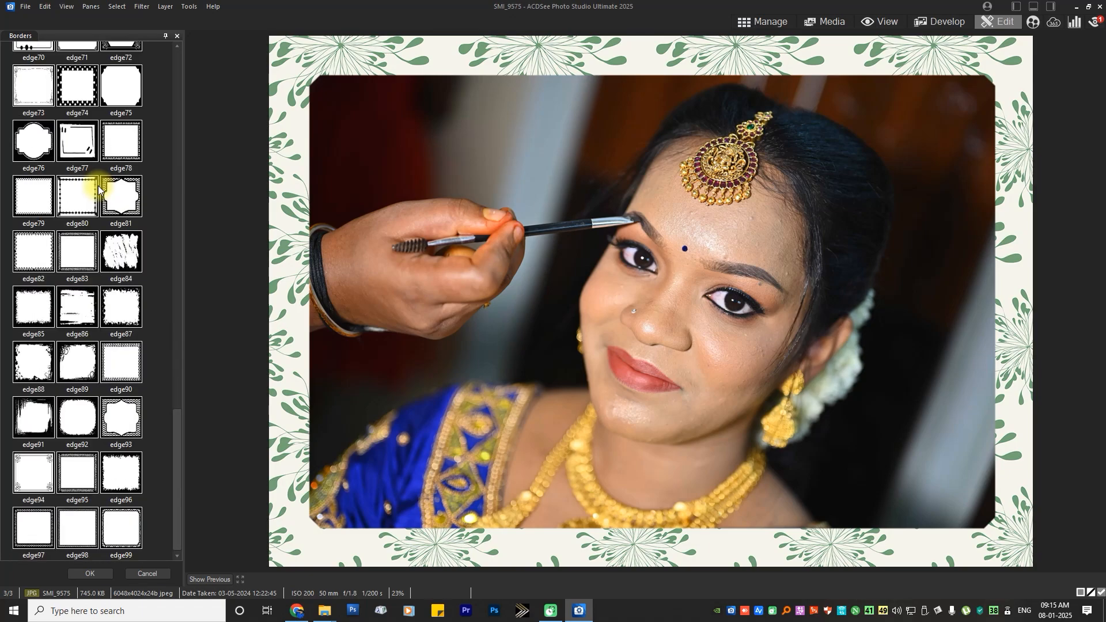
left_click(116, 419)
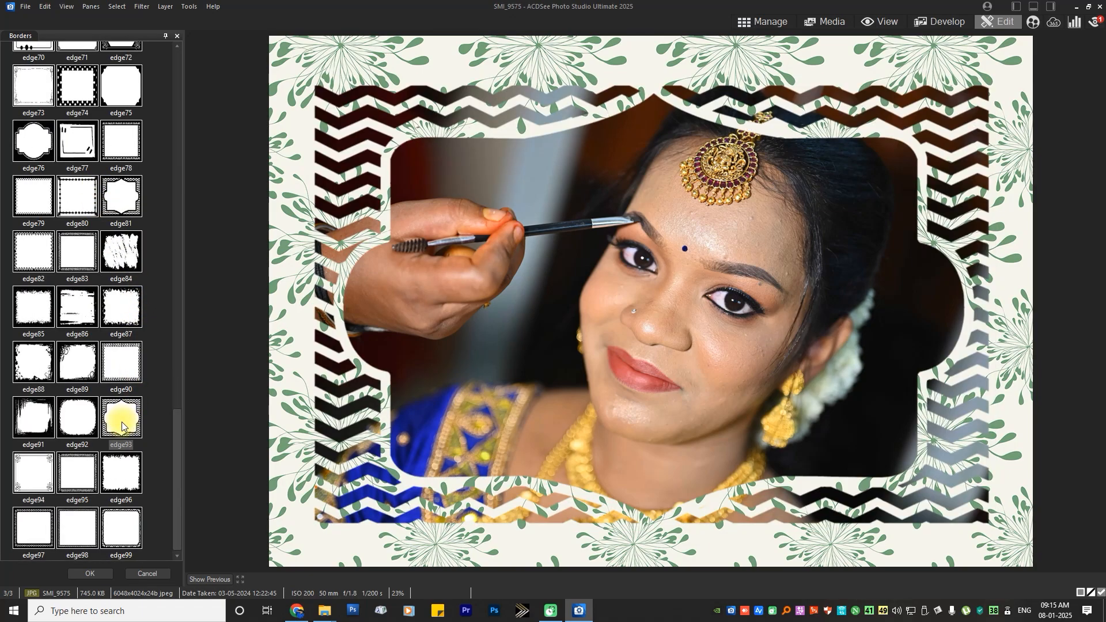
left_click(119, 369)
left_click(115, 251)
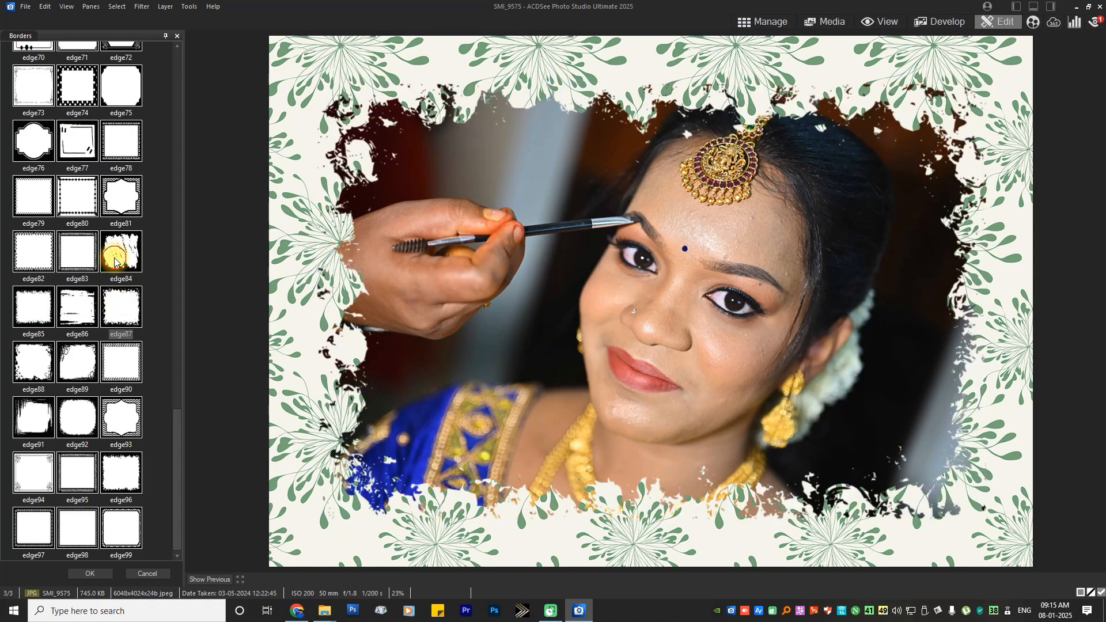
left_click(70, 251)
left_click(123, 209)
left_click(79, 192)
Step: Try further irregular border edges, including edge66, edge47, edge02, edge08 and edge12
scroll(121, 222, "up", 5)
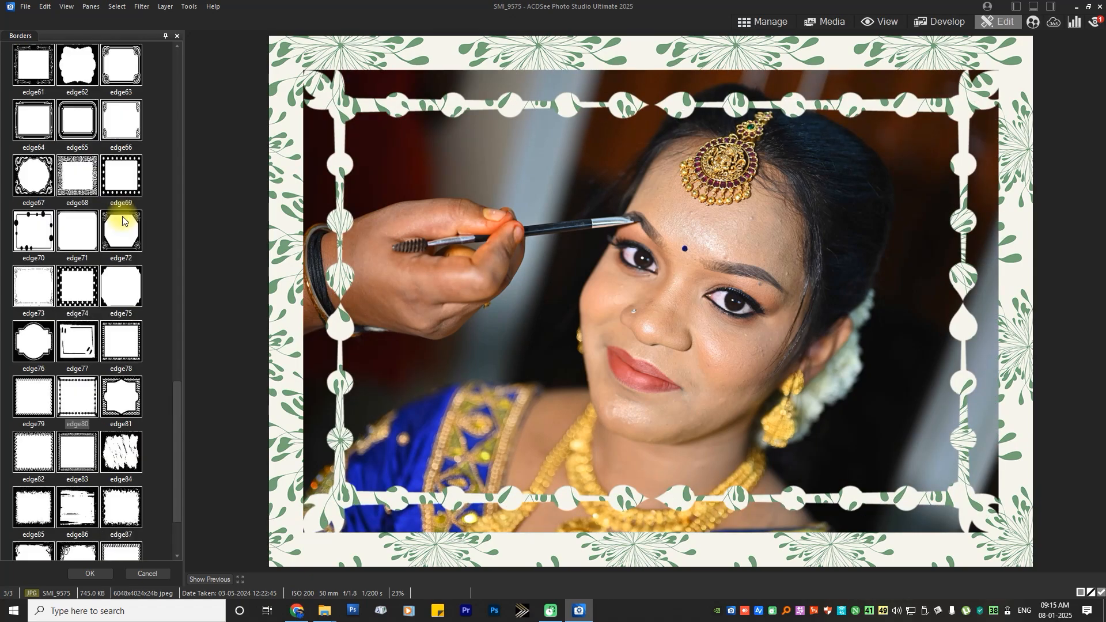
left_click(88, 219)
left_click(122, 217)
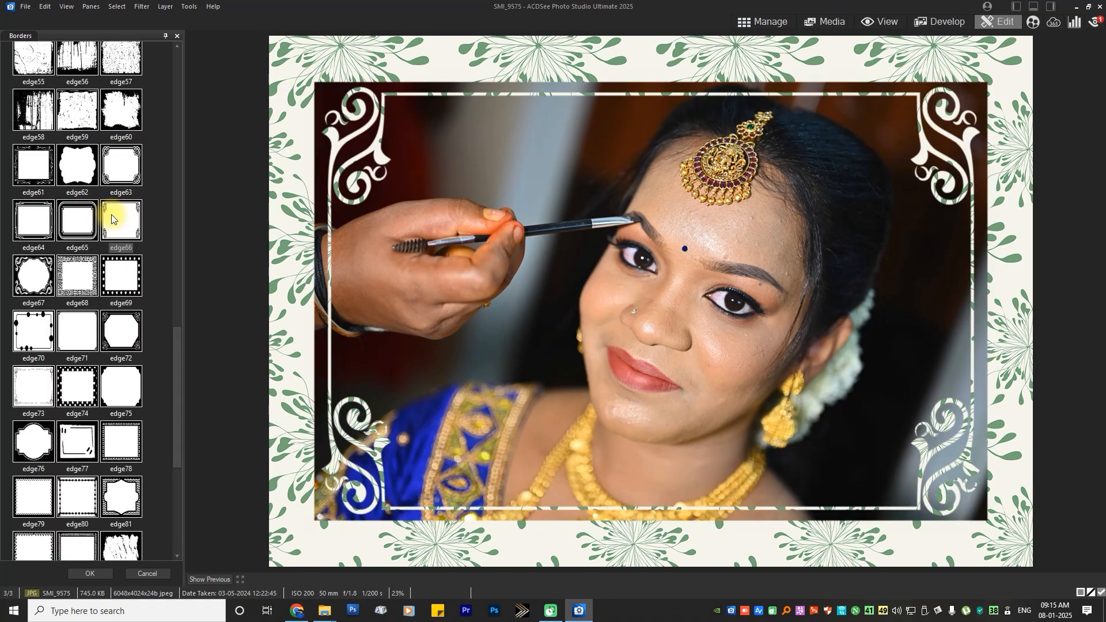
scroll(115, 190, "up", 5)
left_click(84, 192)
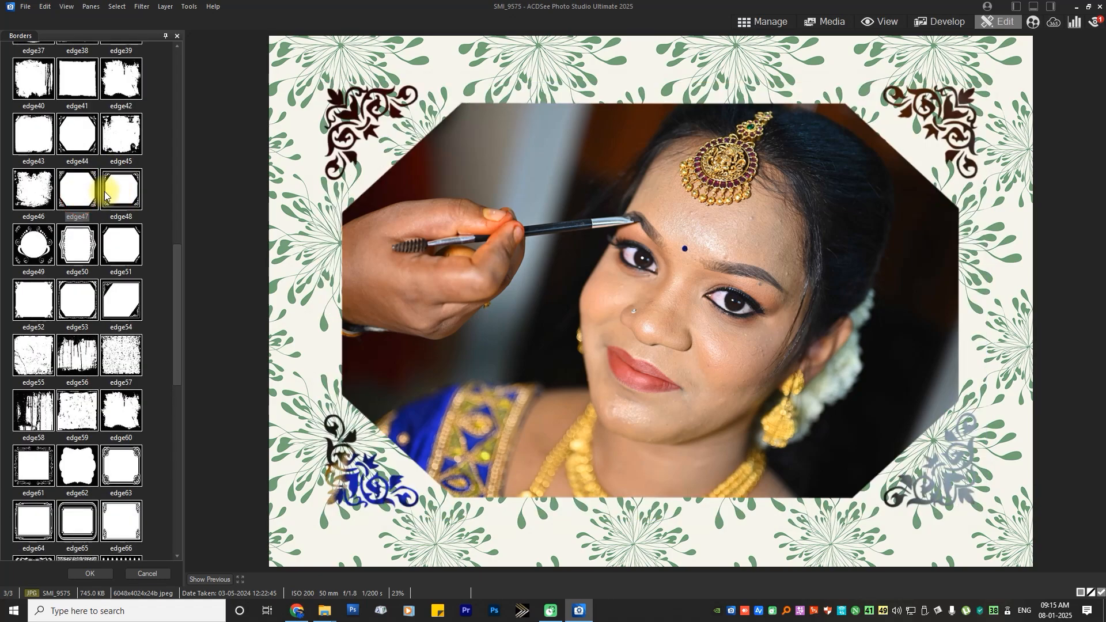
left_click(88, 150)
scroll(92, 167, "up", 10)
left_click(74, 69)
left_click(114, 65)
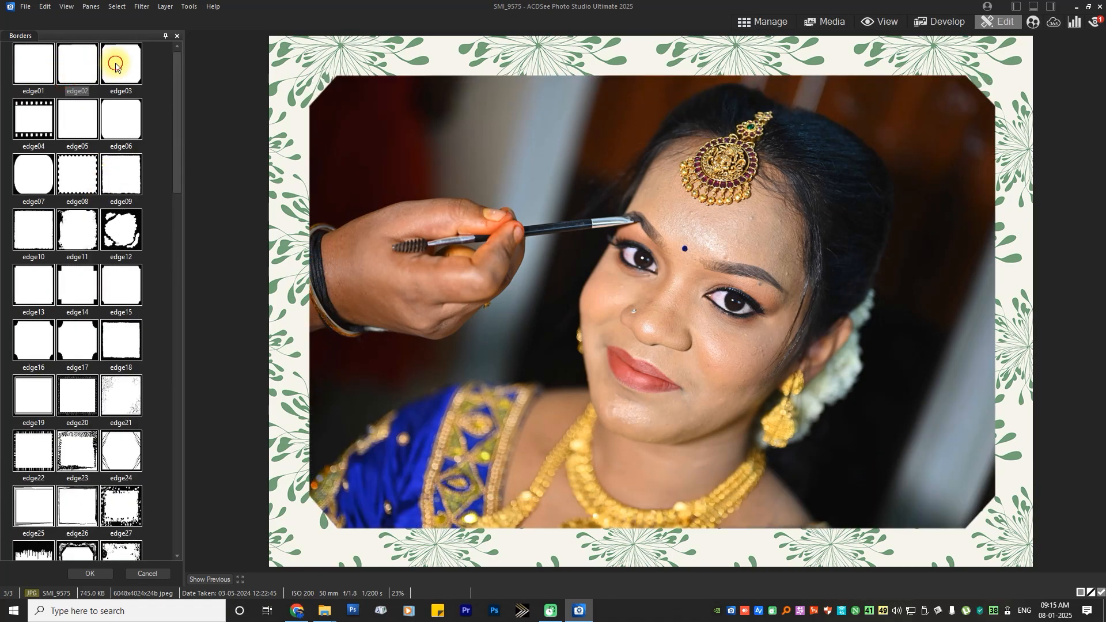
left_click(85, 167)
left_click(121, 227)
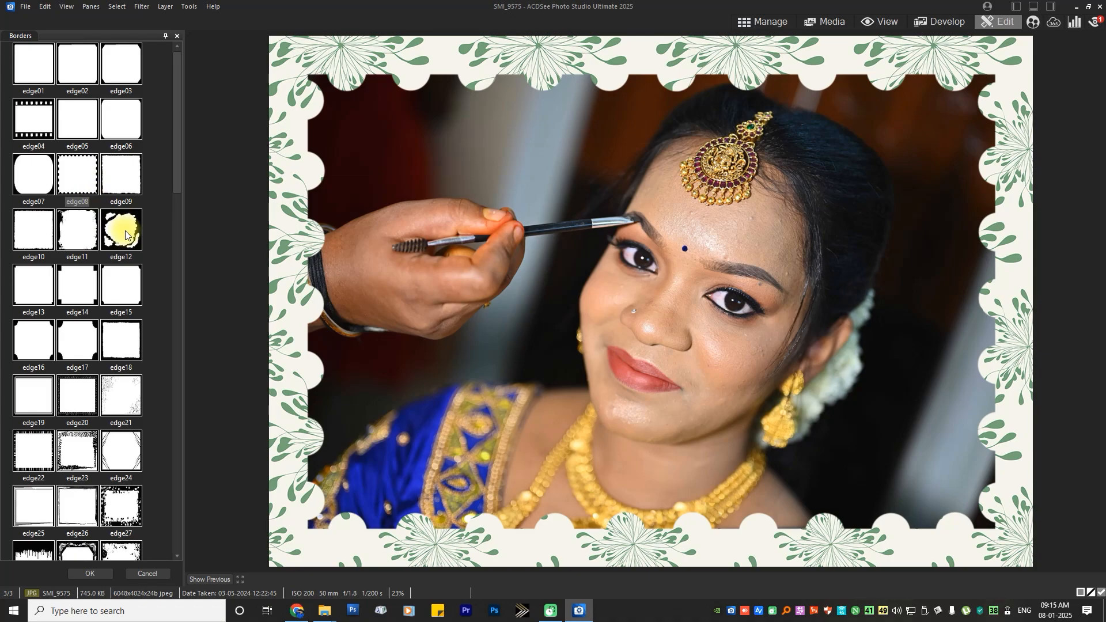
Step: Look through more irregular edge styles and compare edge01 with edge02 on the border
scroll(44, 351, "down", 15)
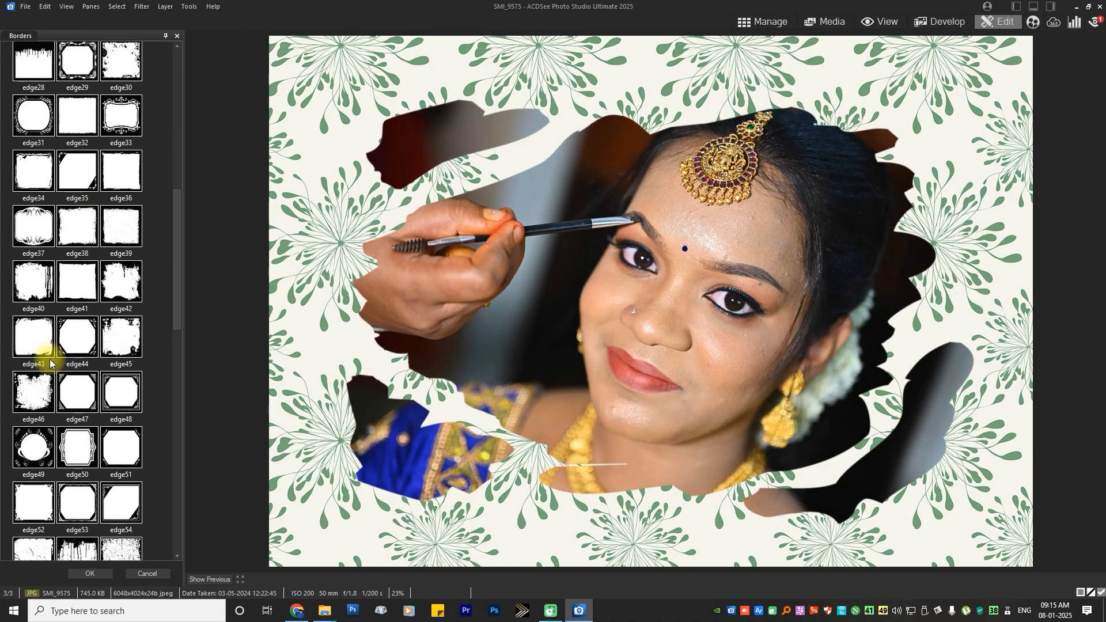
scroll(112, 291, "up", 15)
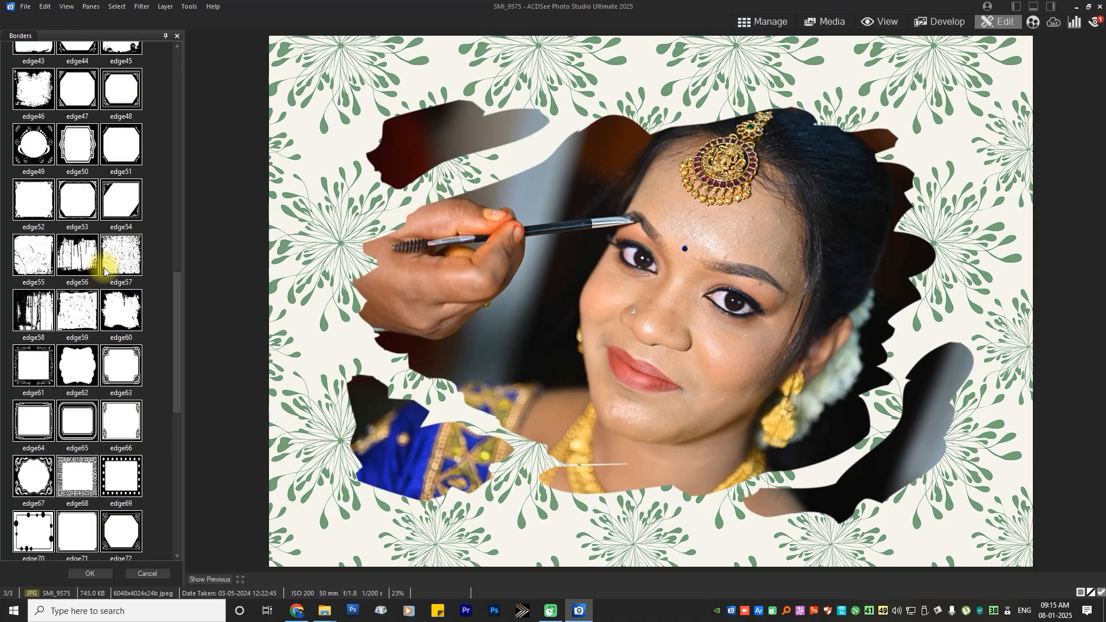
left_click(46, 66)
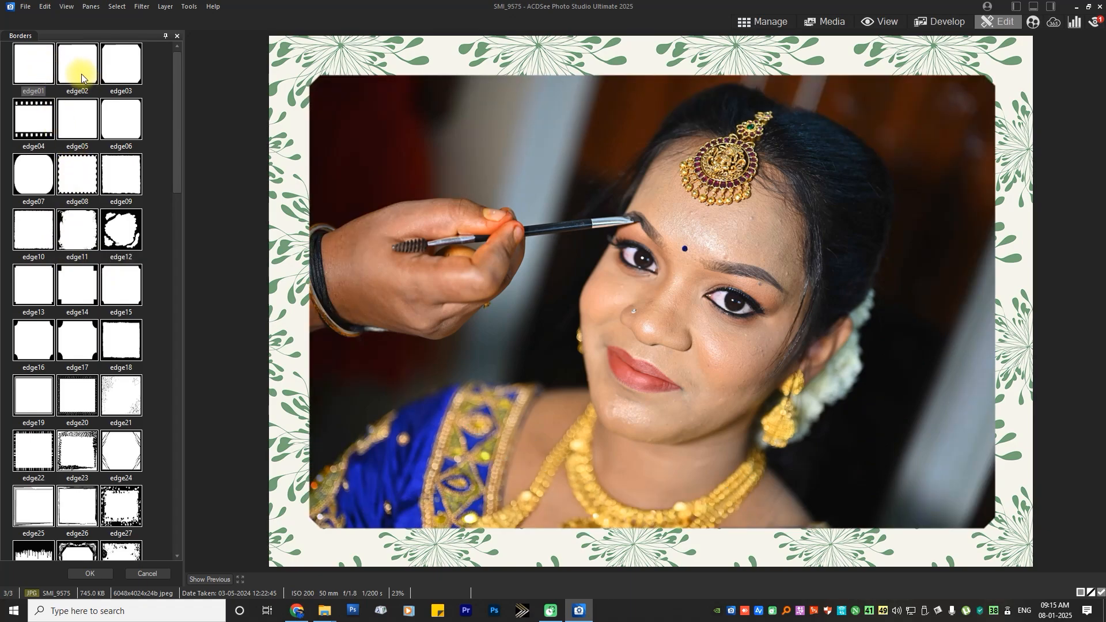
left_click(82, 75)
left_click(35, 73)
Step: Return the border to a straight edge and add a drop shadow with blur 12, opacity 57 and a more central light source
left_click(34, 265)
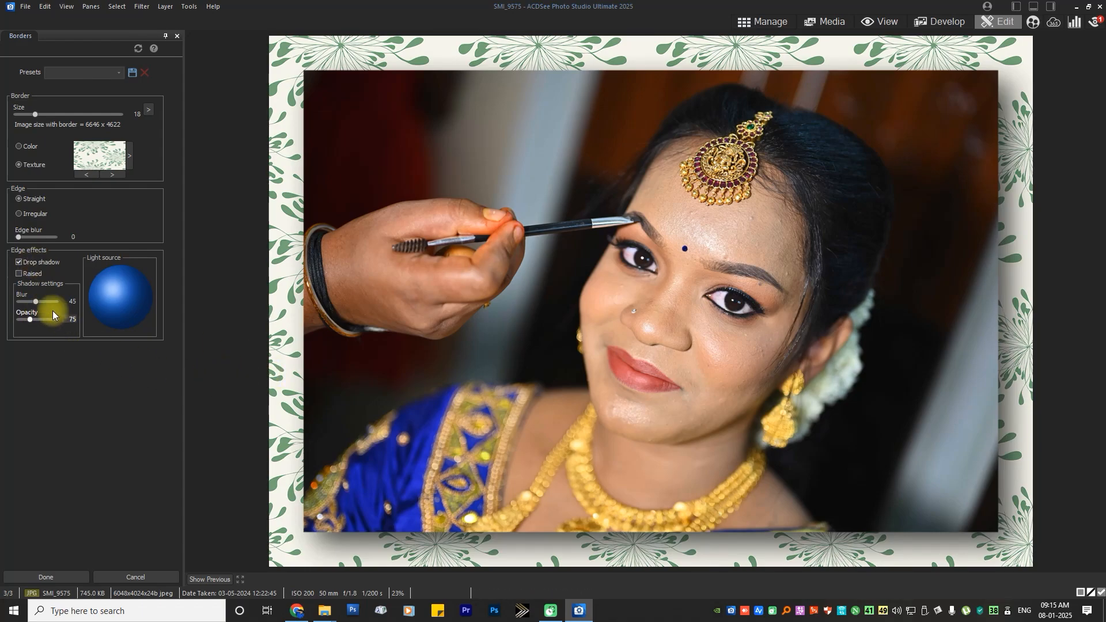
left_click_drag(35, 301, 26, 325)
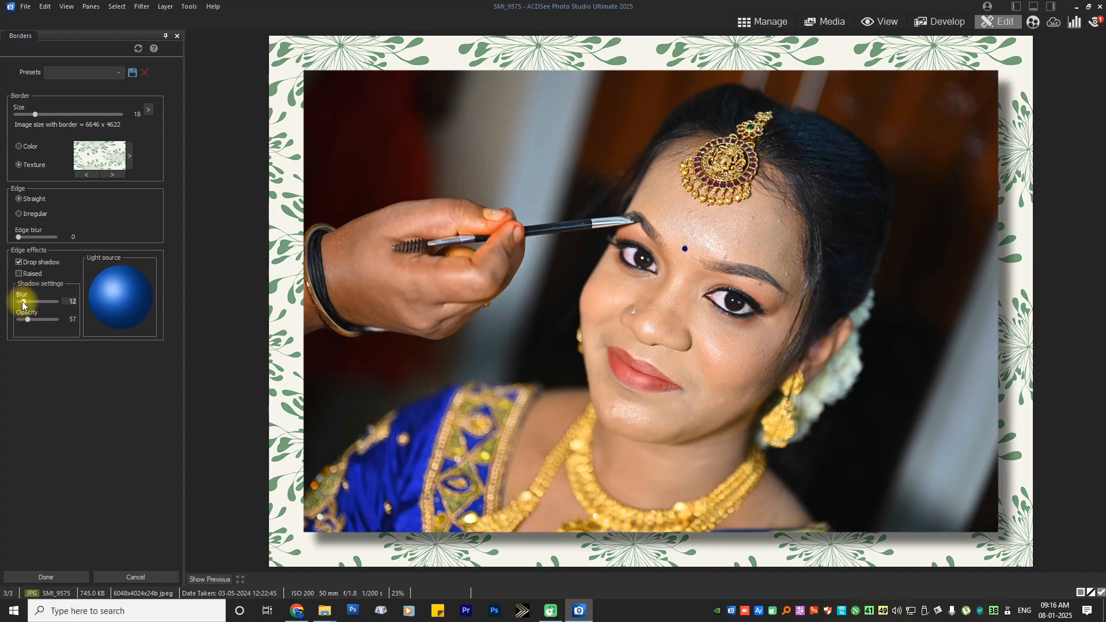
mouse_move(106, 289)
left_mouse_down()
mouse_move(122, 303)
mouse_move(87, 289)
mouse_move(115, 296)
left_mouse_up()
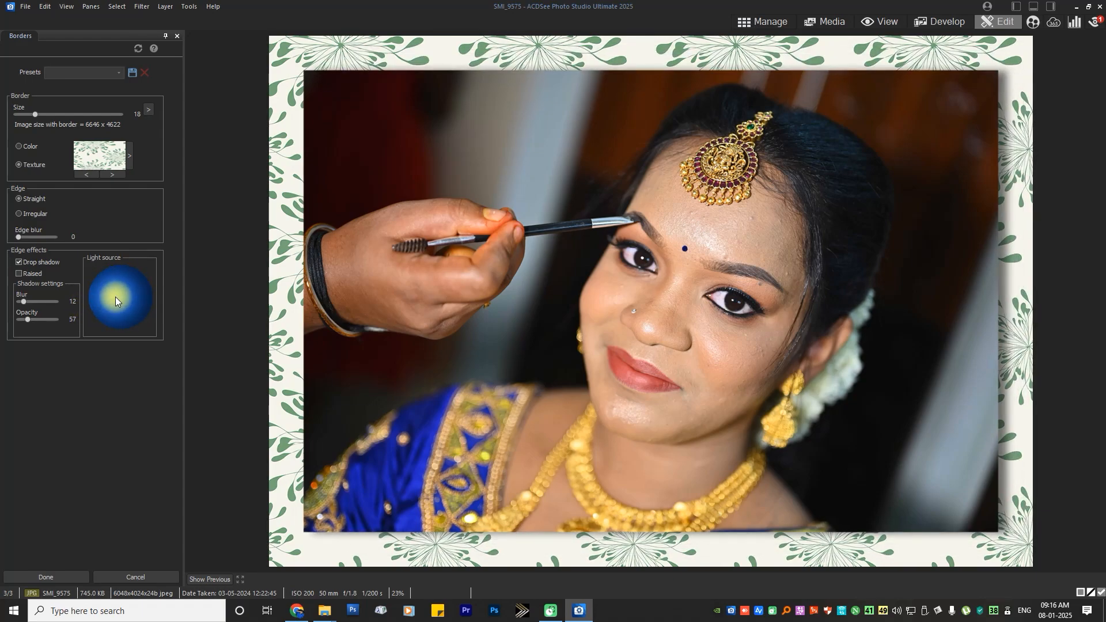
Step: Replace the drop shadow with the Raised edge effect at size 9, adjust its strength, and discard the border
left_click(25, 274)
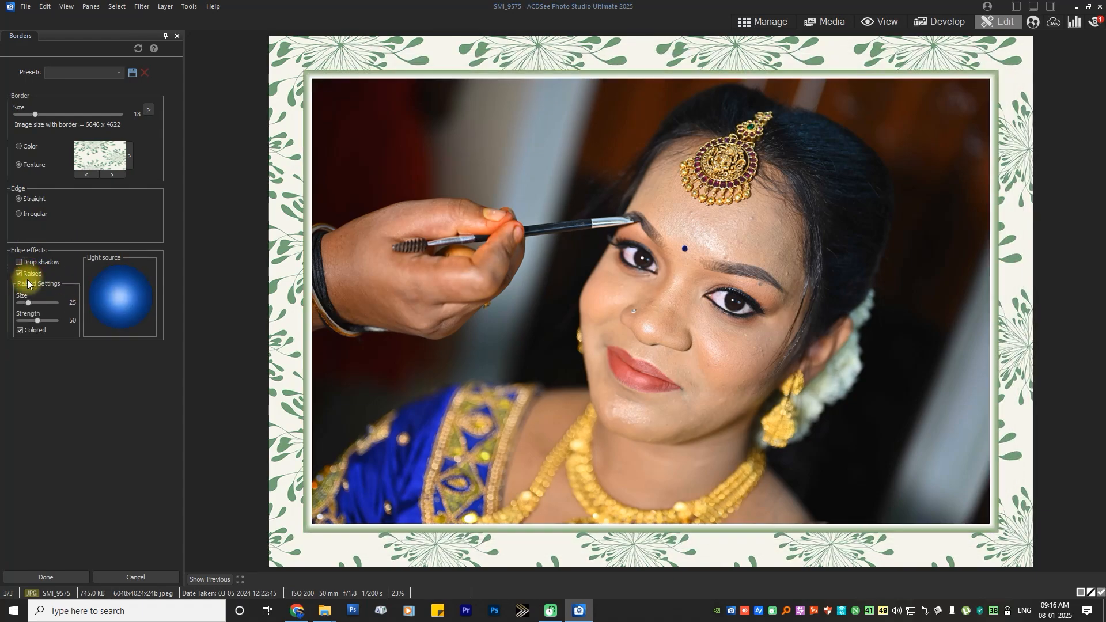
mouse_move(28, 304)
left_mouse_down()
mouse_move(39, 303)
mouse_move(21, 307)
left_mouse_up()
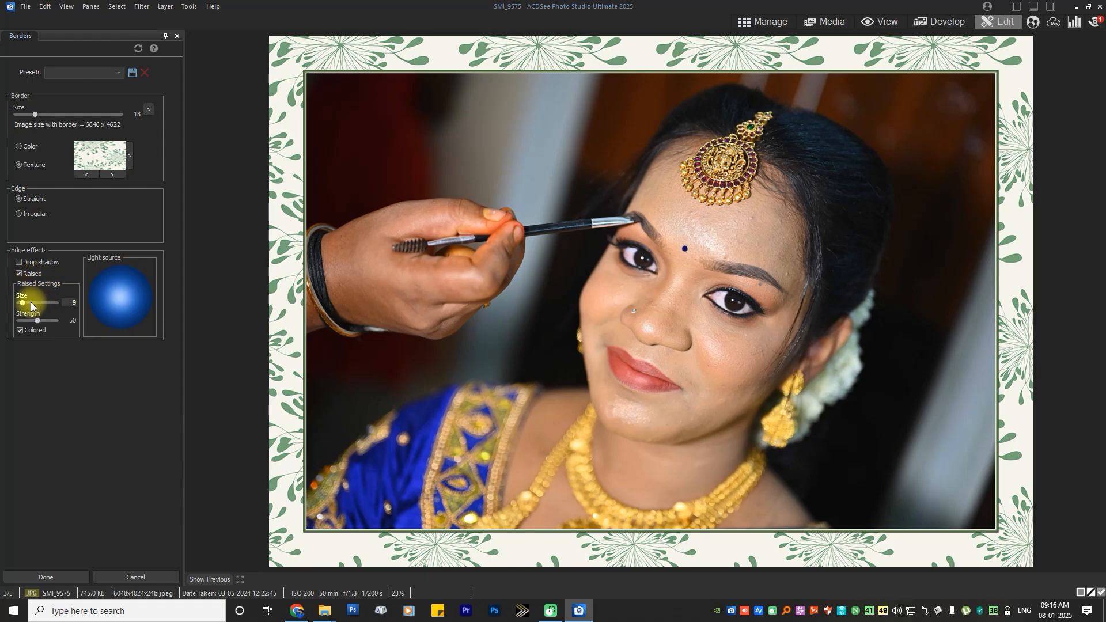
mouse_move(36, 324)
left_mouse_down()
mouse_move(75, 324)
mouse_move(25, 302)
left_mouse_up()
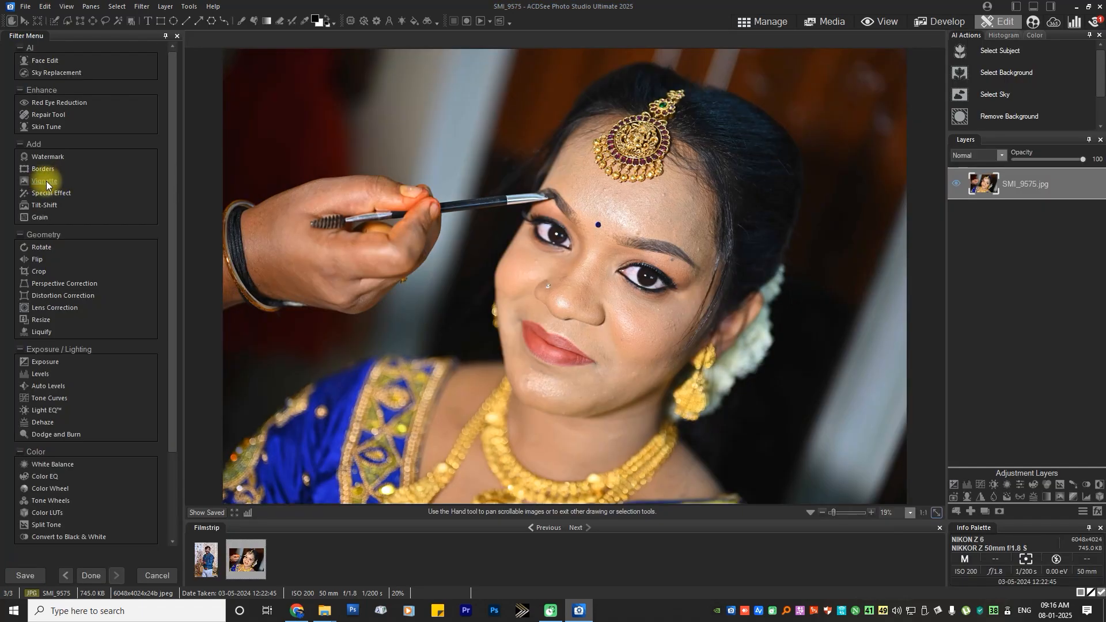
Step: Start a Vignette with a clear zone of 461, switch its shape to rectangular, and set the stretch to 215
left_click(46, 181)
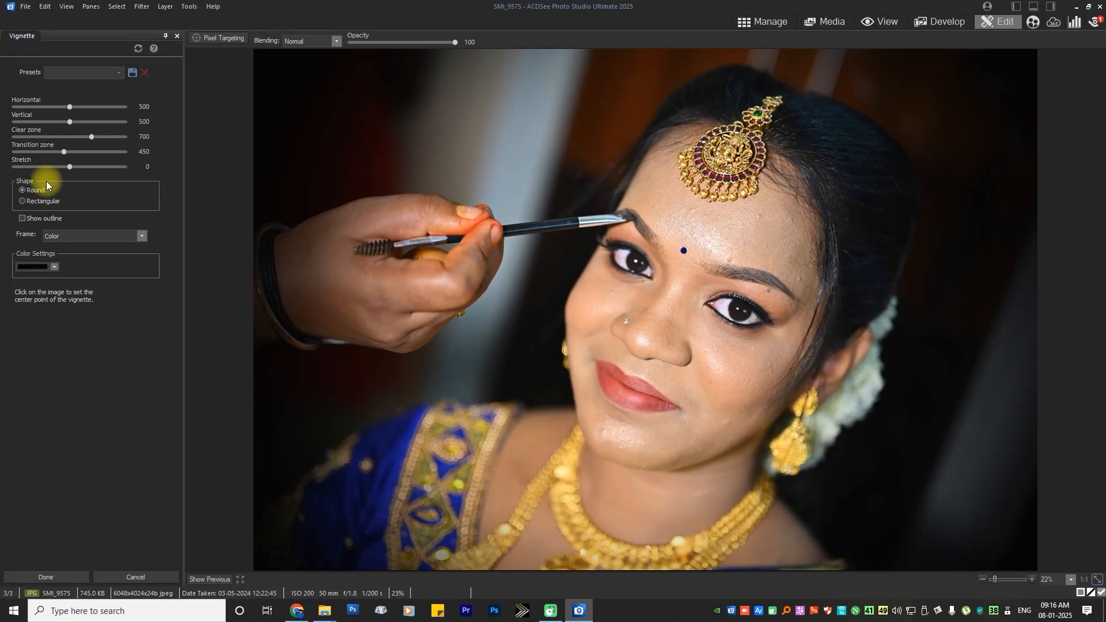
left_click_drag(69, 107, 67, 171)
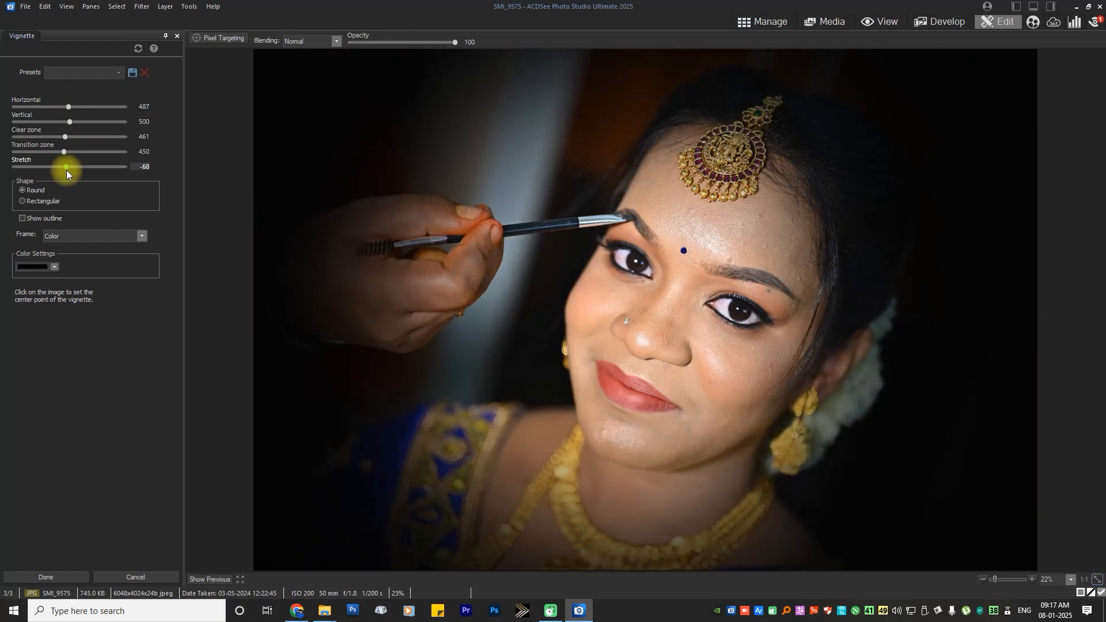
left_click(38, 205)
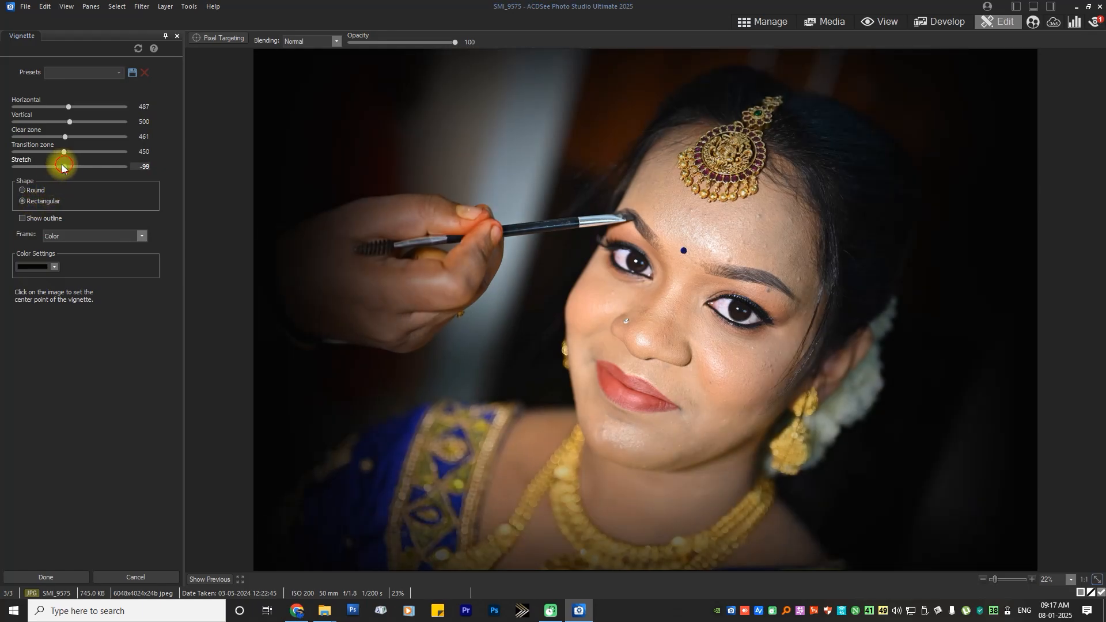
mouse_move(64, 166)
left_mouse_down()
mouse_move(100, 166)
mouse_move(23, 174)
mouse_move(80, 171)
left_mouse_up()
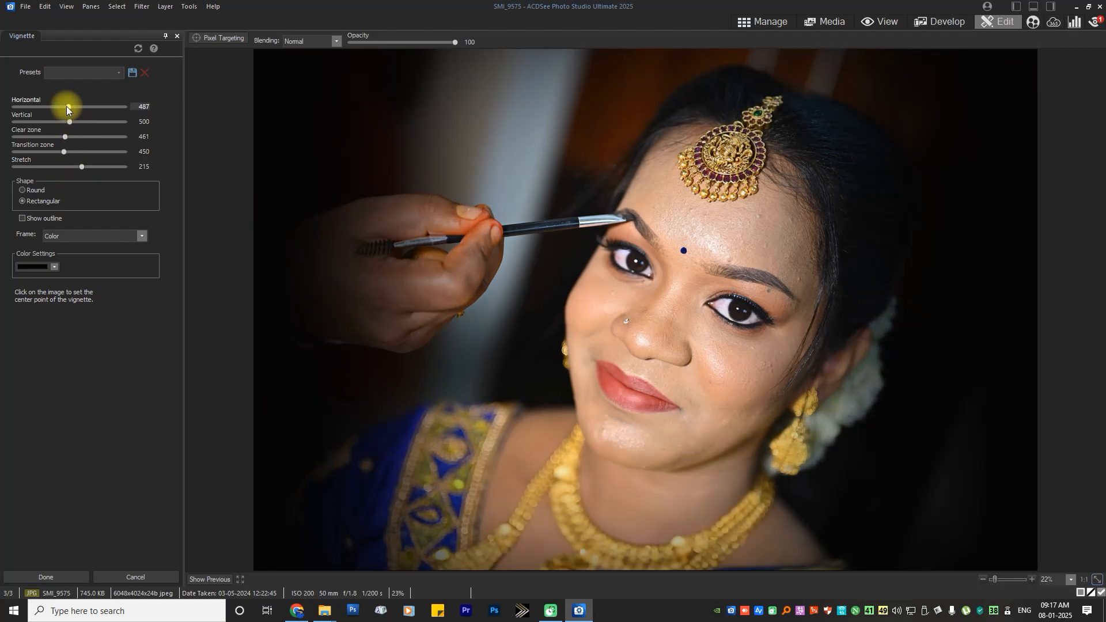
Step: Reduce the vignette's stretch to -16, show its outline, and move its center to horizontal 373, vertical 533
mouse_move(67, 106)
left_mouse_down()
mouse_move(30, 106)
mouse_move(80, 105)
mouse_move(71, 106)
left_mouse_up()
left_click_drag(82, 166, 68, 165)
left_click_drag(790, 322, 548, 289)
Step: Try blue and pale cyan swatches for the vignette frame color, settling on orange
left_click(31, 266)
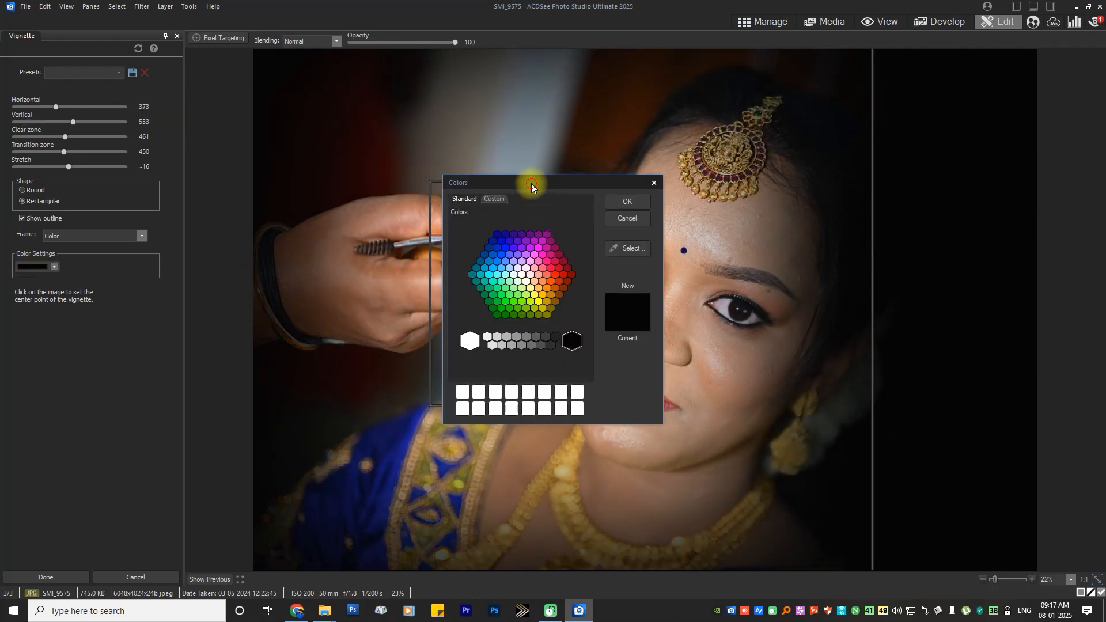
left_click_drag(532, 185, 764, 190)
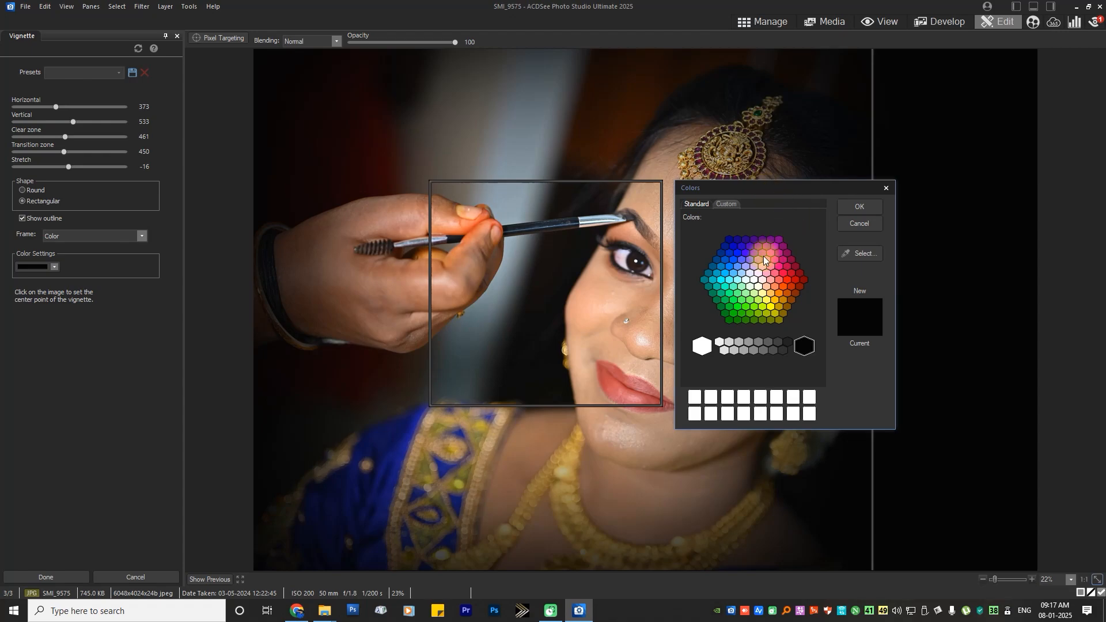
left_click(746, 254)
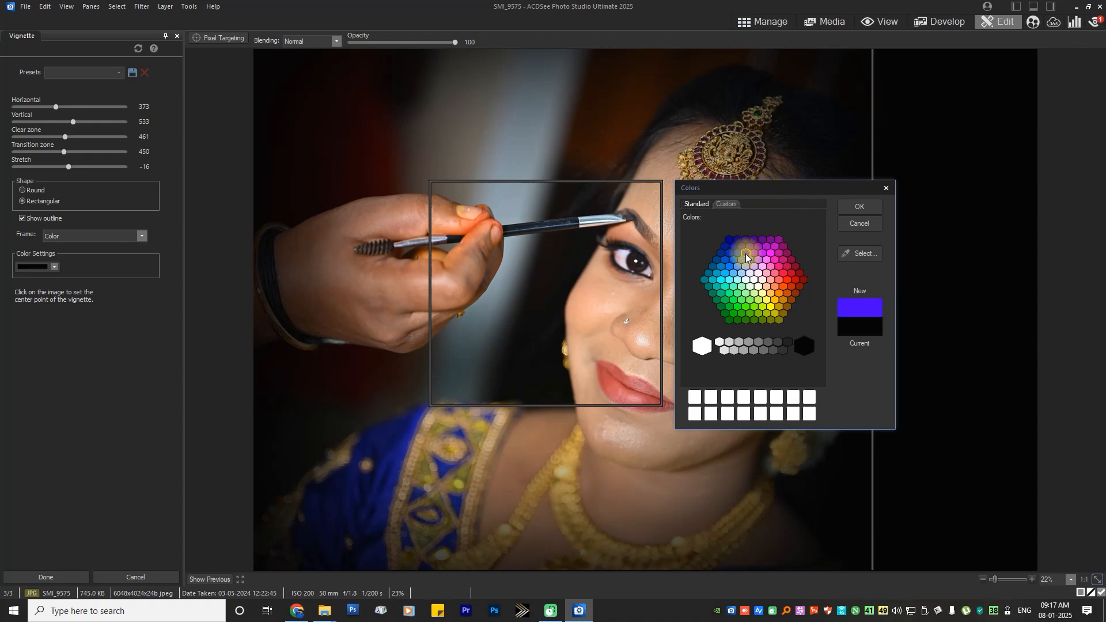
left_click(746, 280)
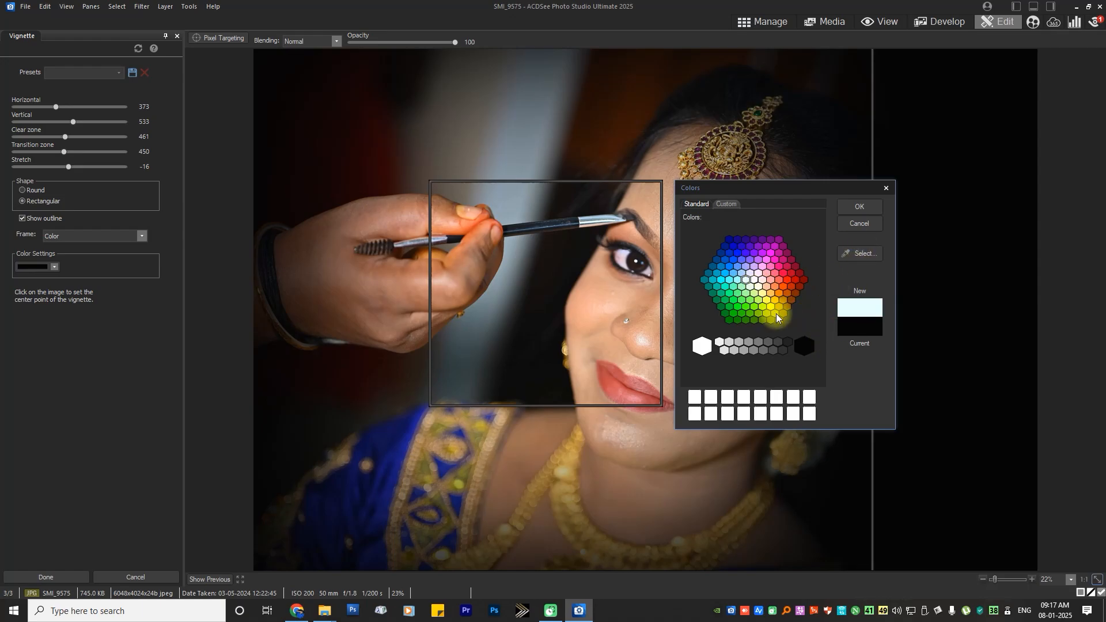
left_click(783, 300)
left_click(855, 206)
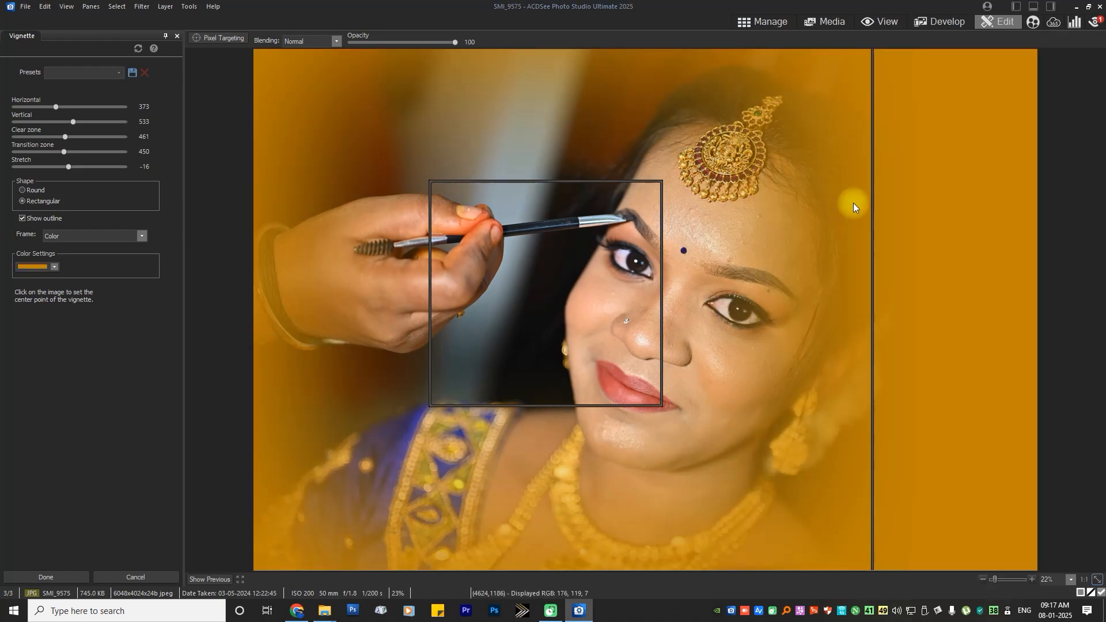
Step: Recenter the vignette on the woman's face and change its frame color to purple
left_click_drag(743, 233, 712, 264)
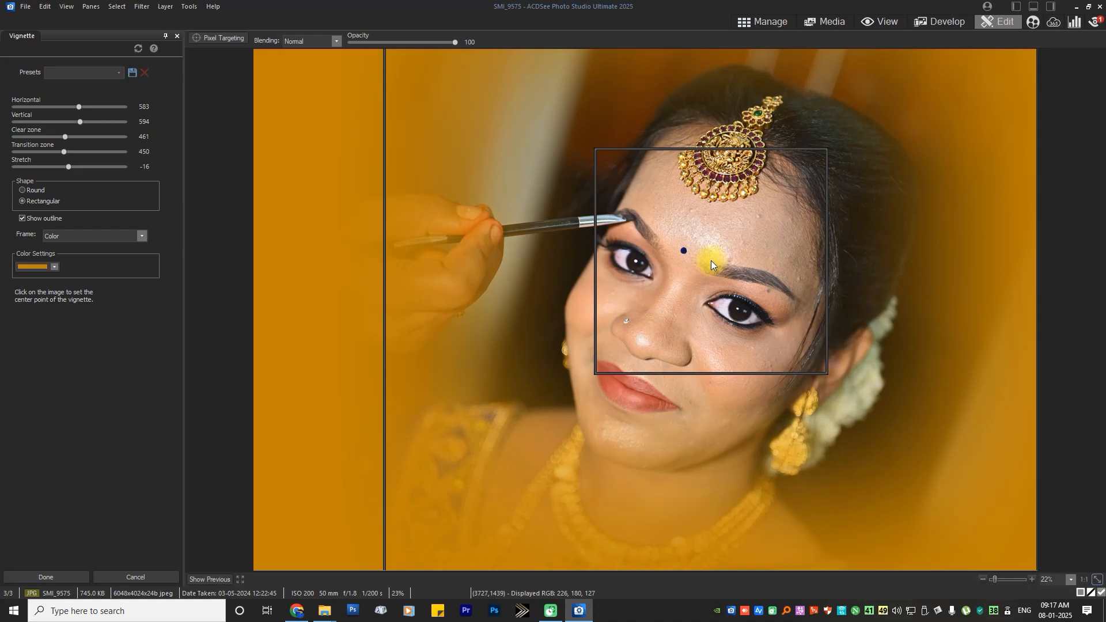
left_click(38, 267)
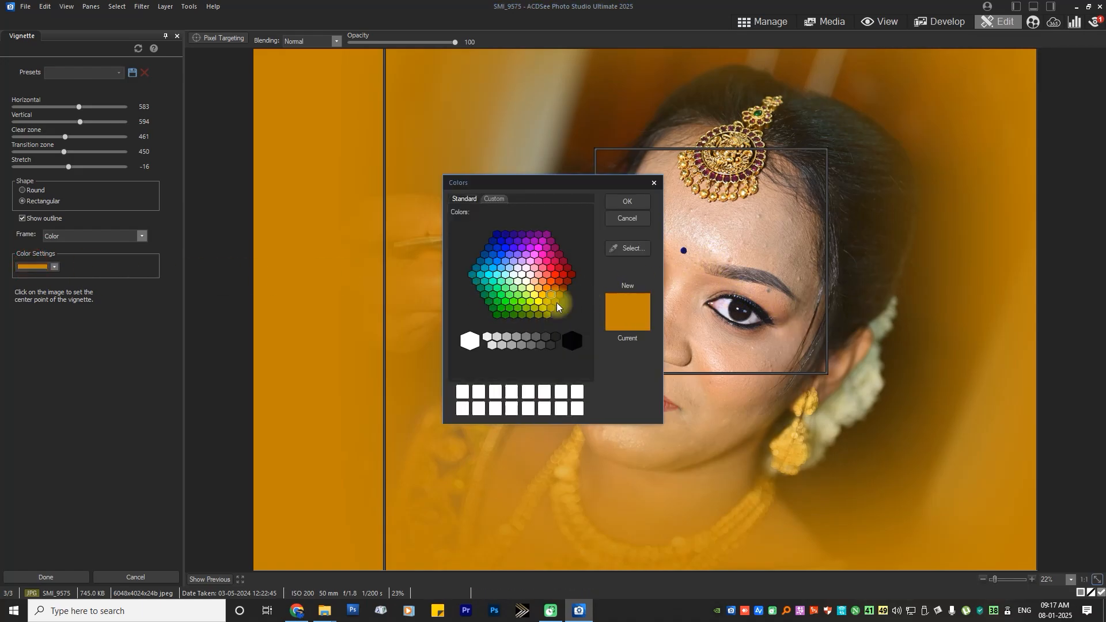
left_click(524, 249)
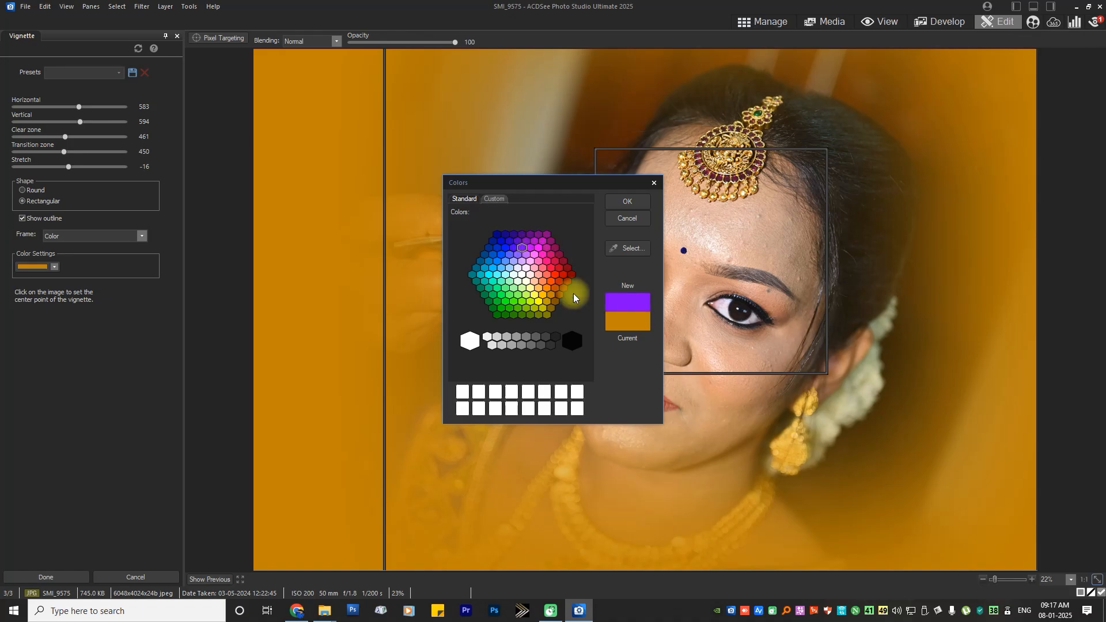
left_click(630, 202)
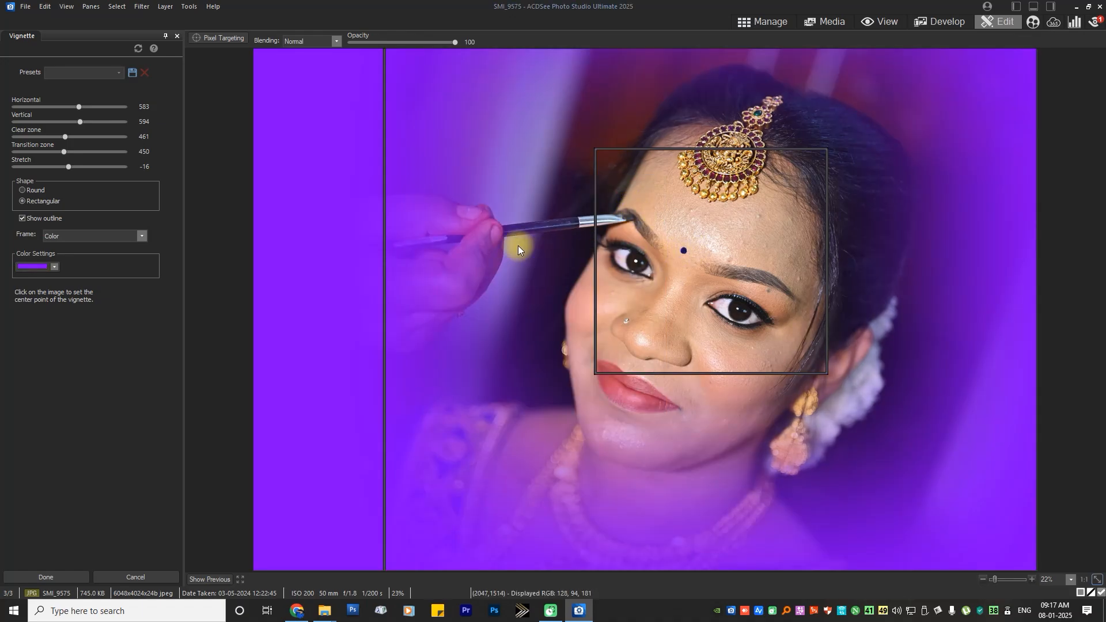
Step: Try the Saturation, Radial Waves and Ripple frames on the vignette, return to Saturation, and discard the vignette
left_click(106, 233)
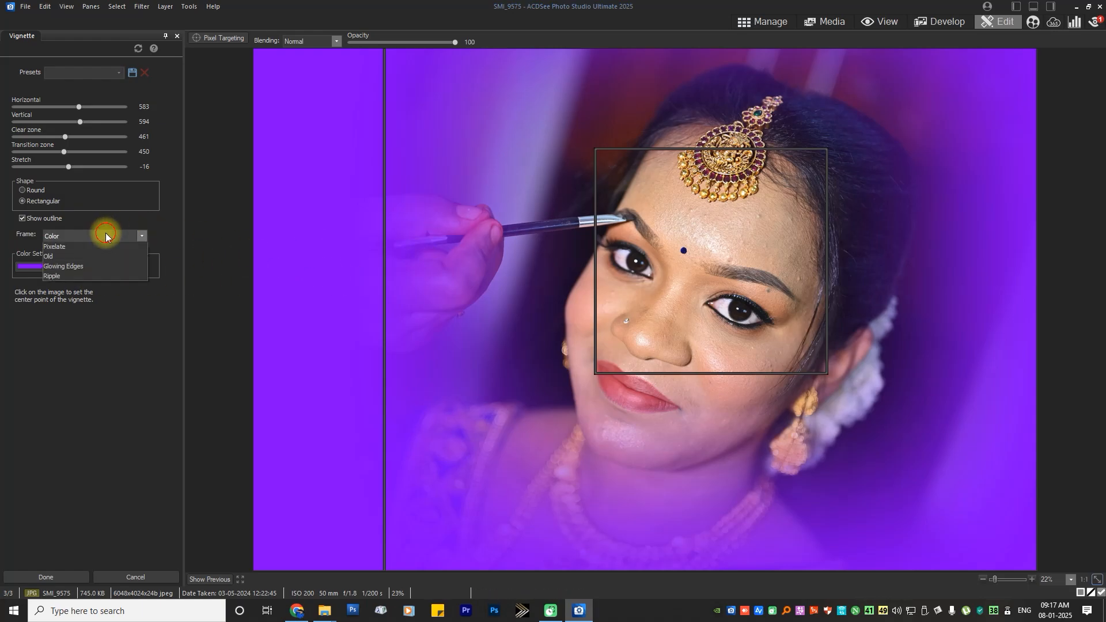
left_click(68, 258)
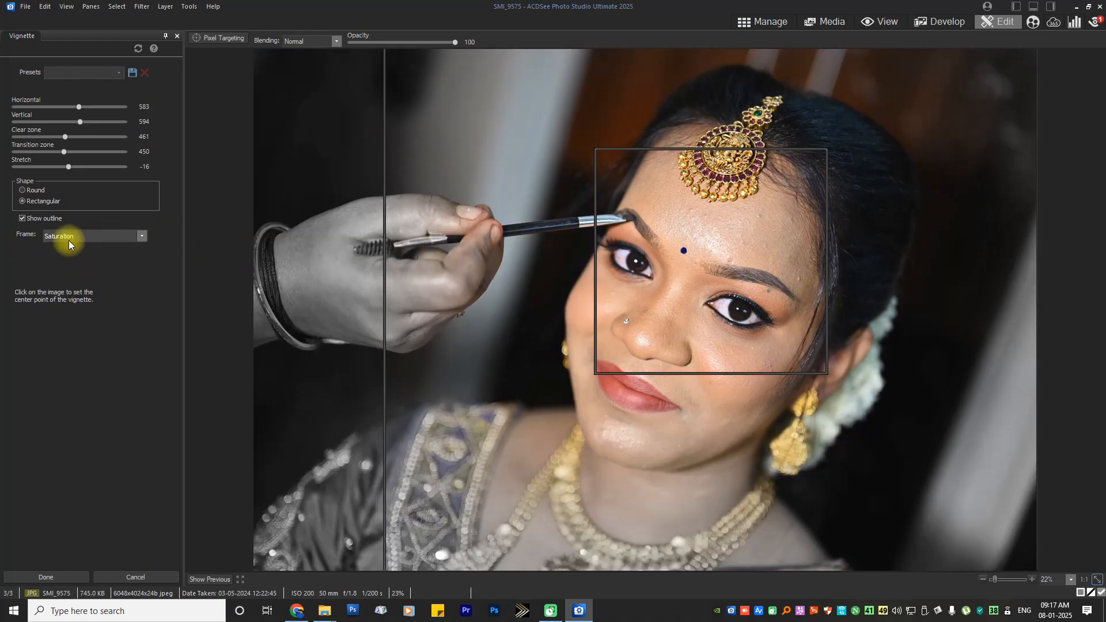
scroll(68, 237, "down", 4)
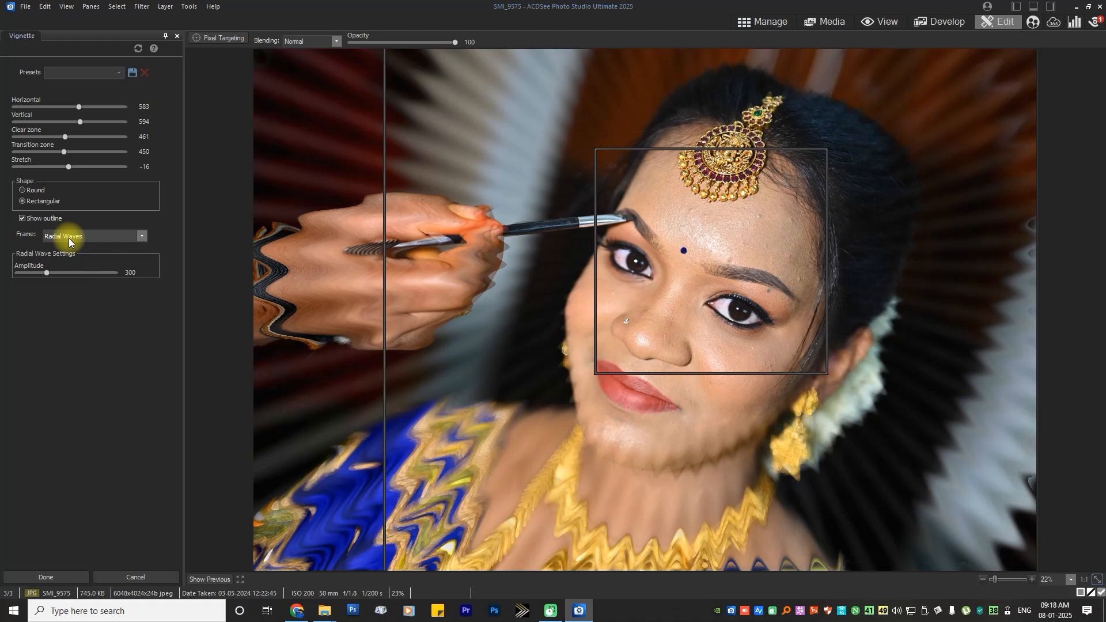
scroll(68, 238, "down", 4)
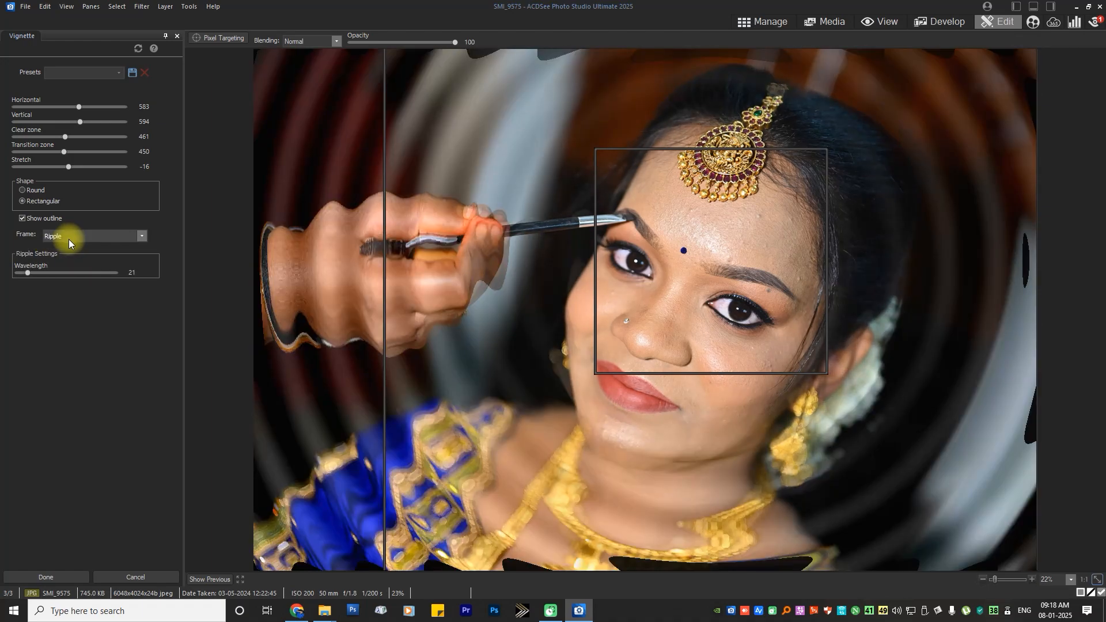
scroll(68, 239, "up", 6)
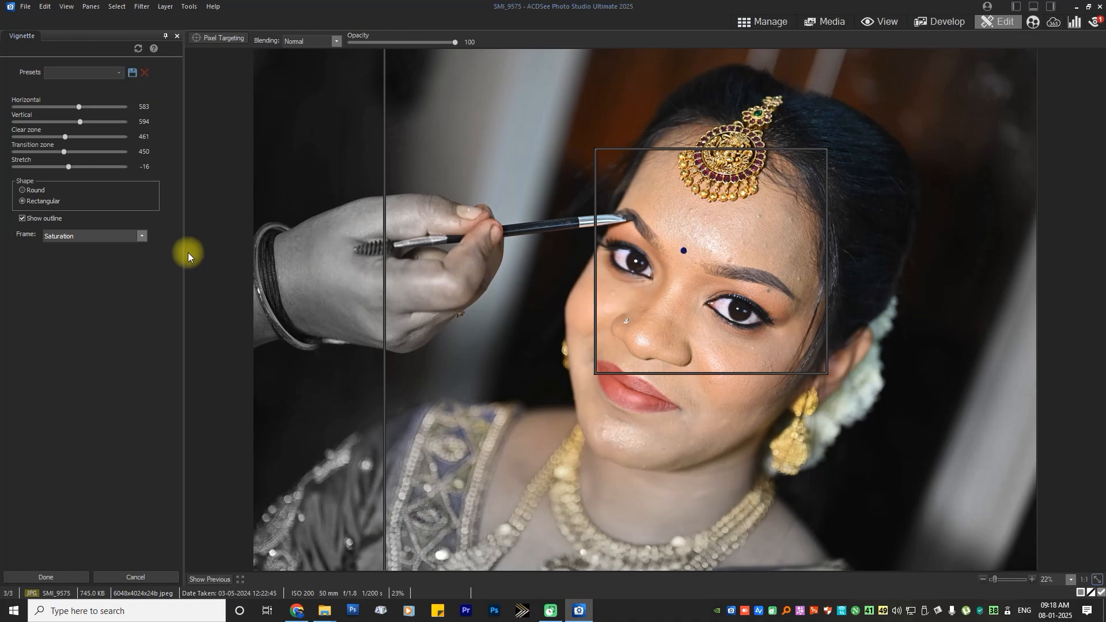
left_click(149, 577)
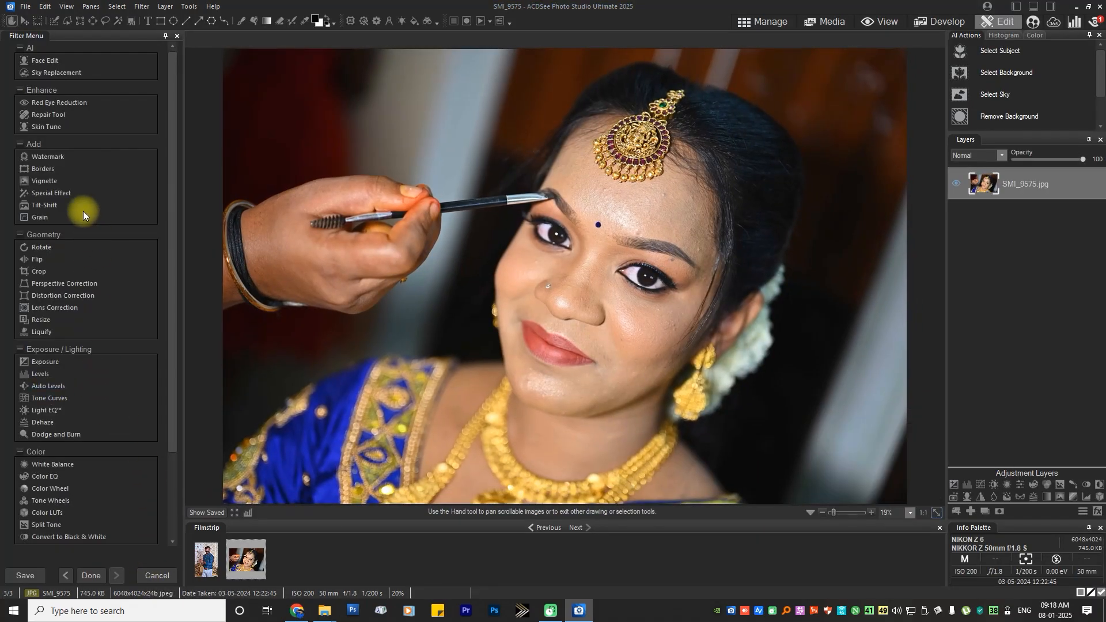
Step: Open the Collage special effect on the portrait and reduce the number of photos to 8
left_click(53, 194)
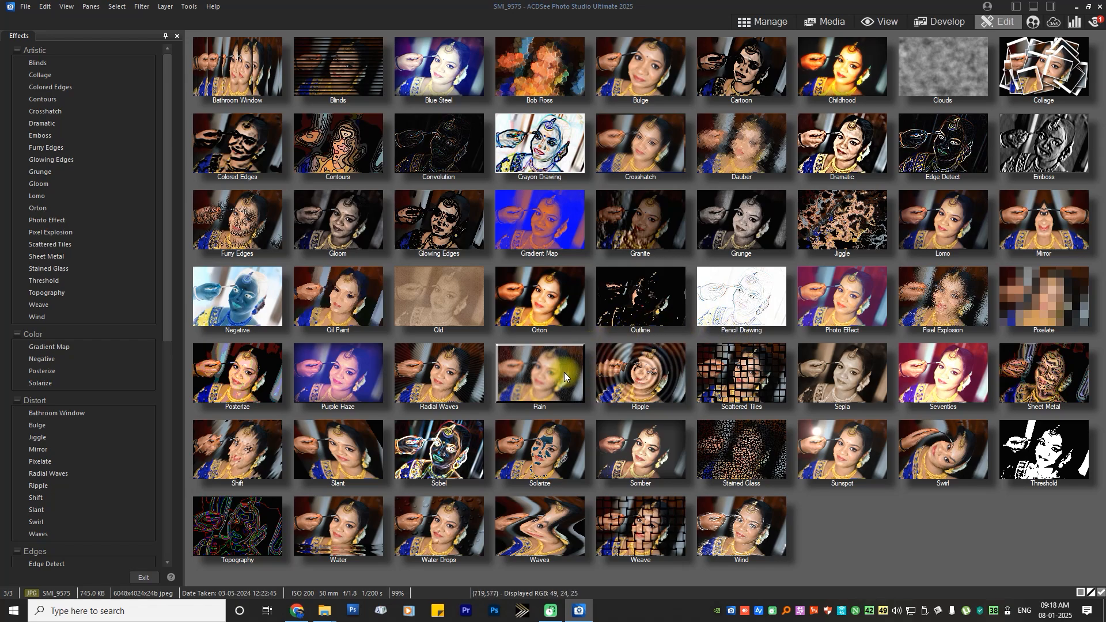
left_click(1046, 84)
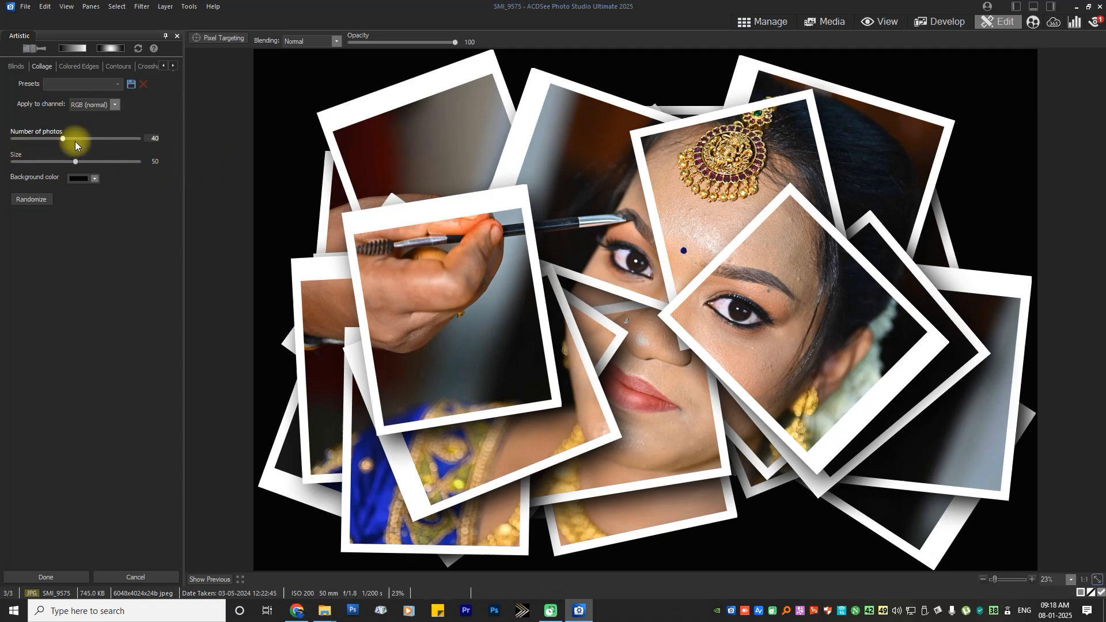
left_click_drag(58, 138, 43, 143)
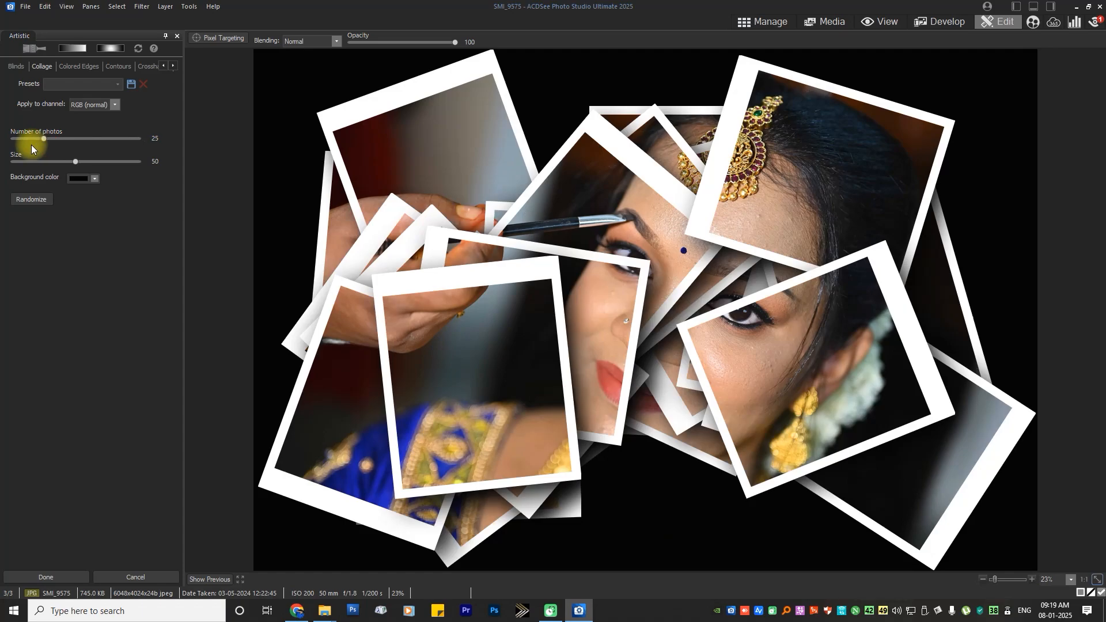
left_click_drag(38, 140, 22, 138)
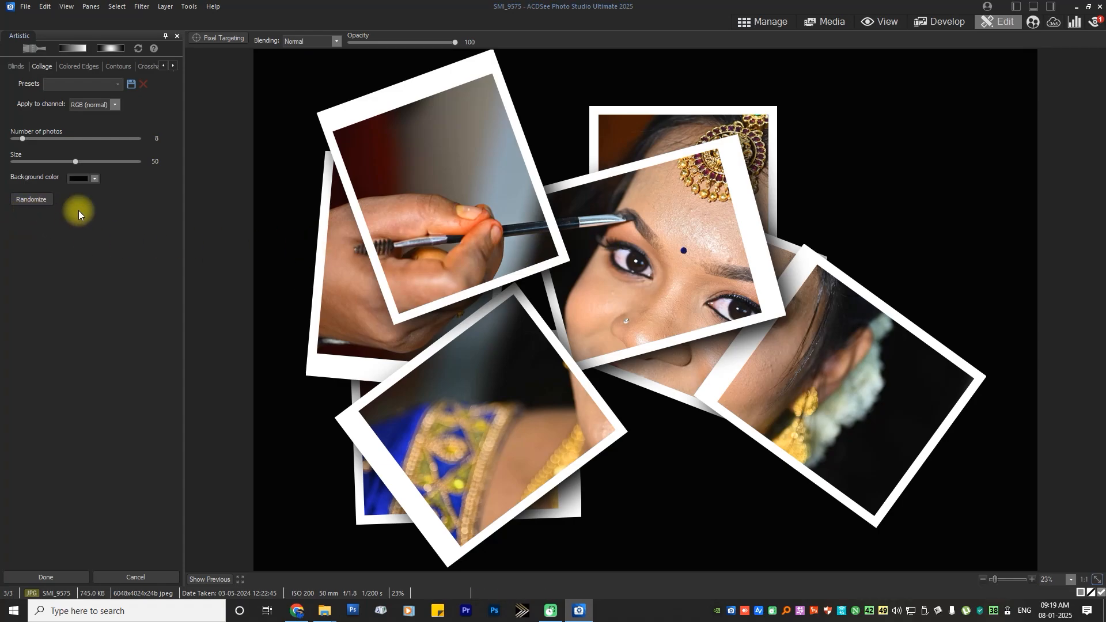
Step: Randomize the collage layout repeatedly, try 9 photos at size 90, and discard the collage
left_click(29, 200)
left_click(30, 199)
left_click(30, 200)
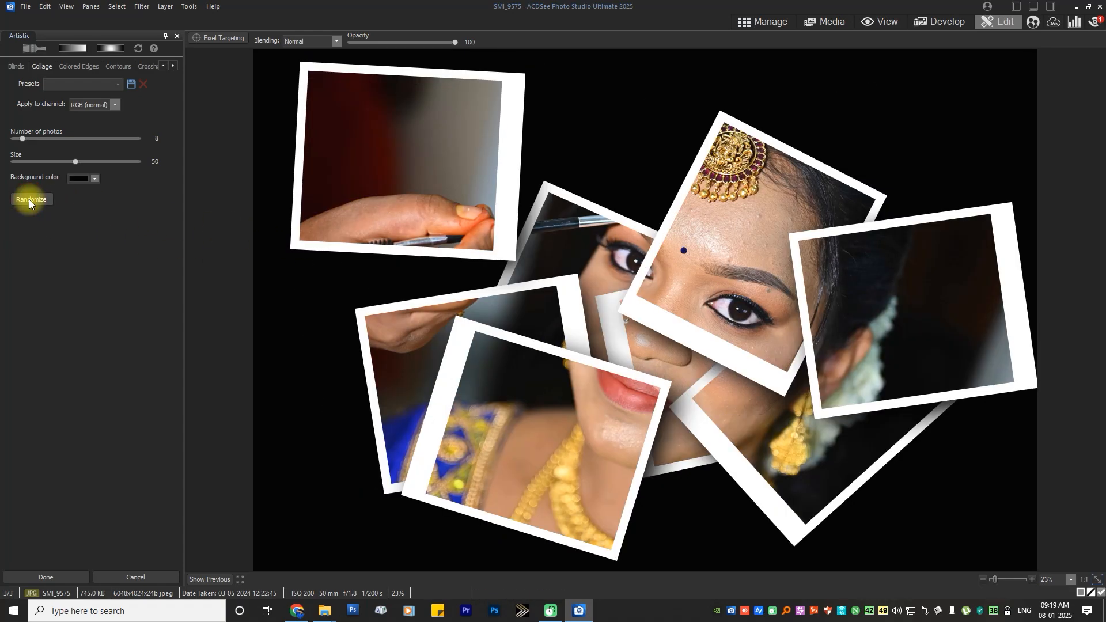
left_click(29, 200)
left_click(30, 200)
left_click(29, 200)
left_click(29, 200)
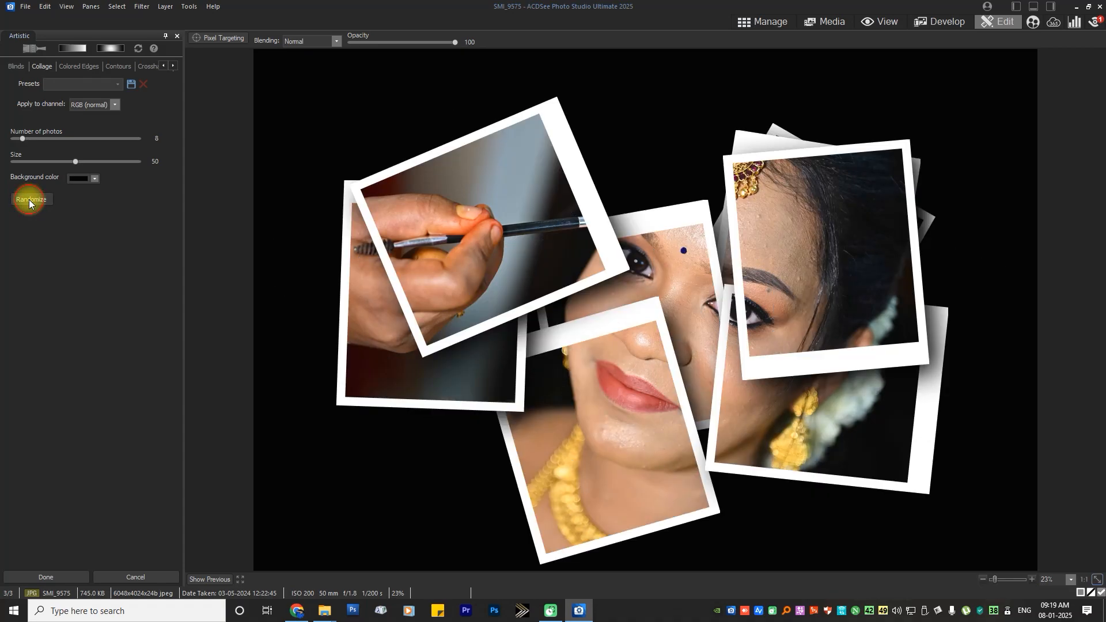
left_click(30, 200)
left_click(29, 200)
left_click(29, 200)
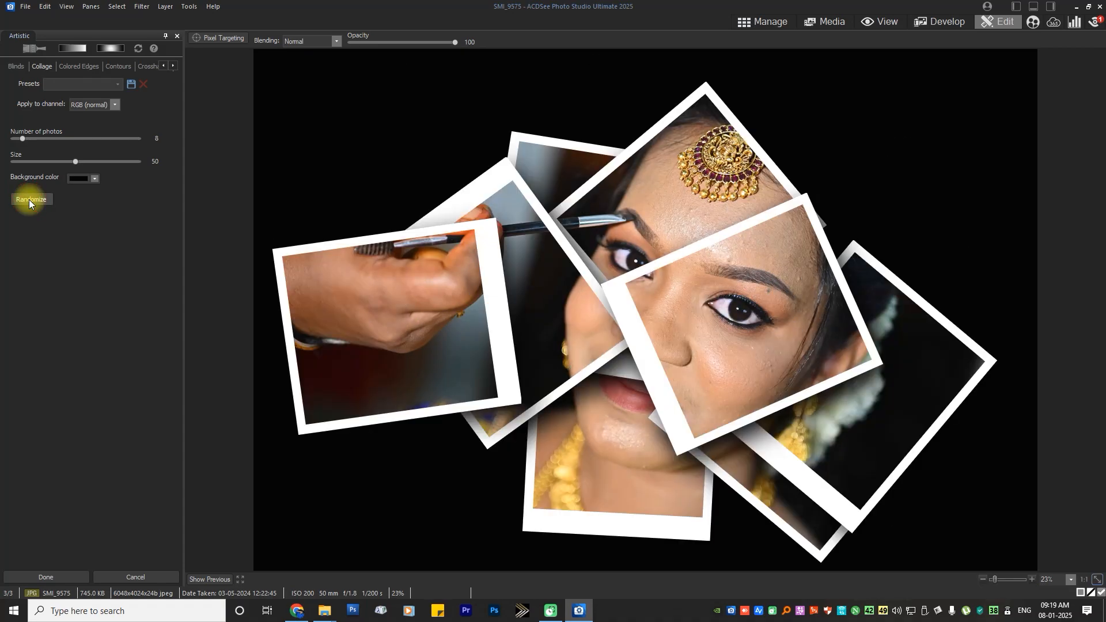
left_click(29, 200)
left_click(29, 200)
left_click(29, 200)
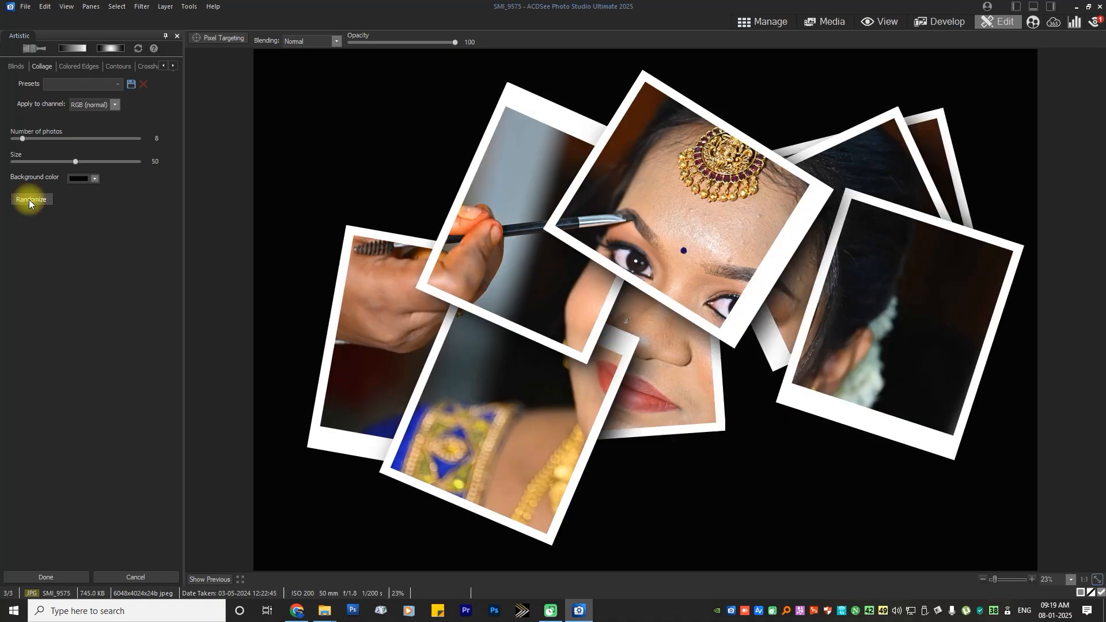
left_click(30, 200)
left_click(30, 200)
left_click(29, 200)
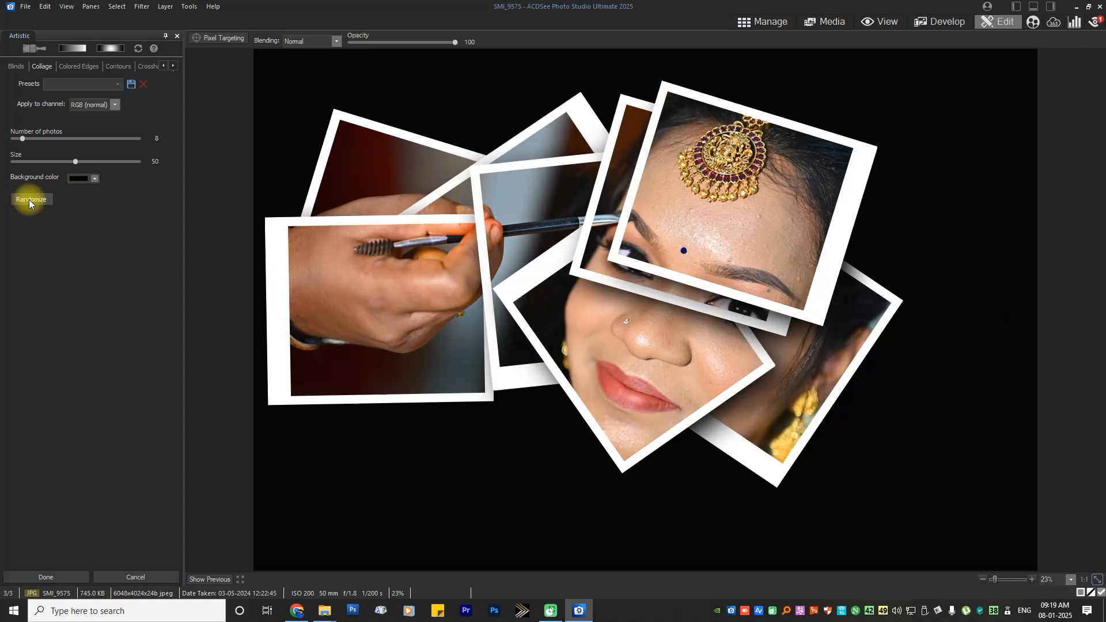
left_click(30, 200)
left_click(29, 200)
left_click(30, 201)
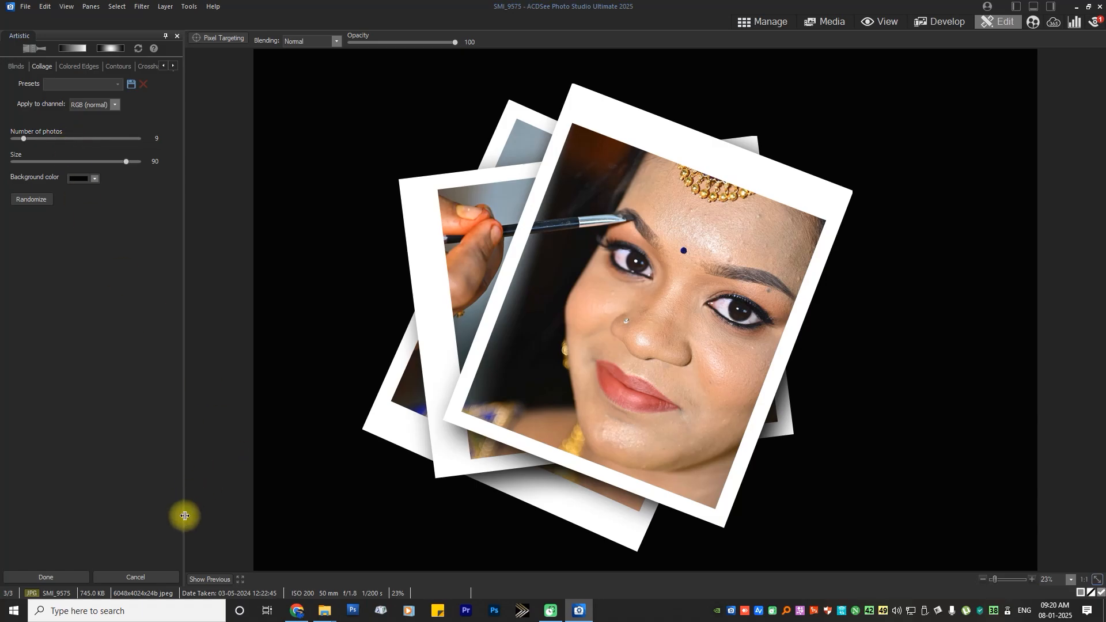
left_click(146, 576)
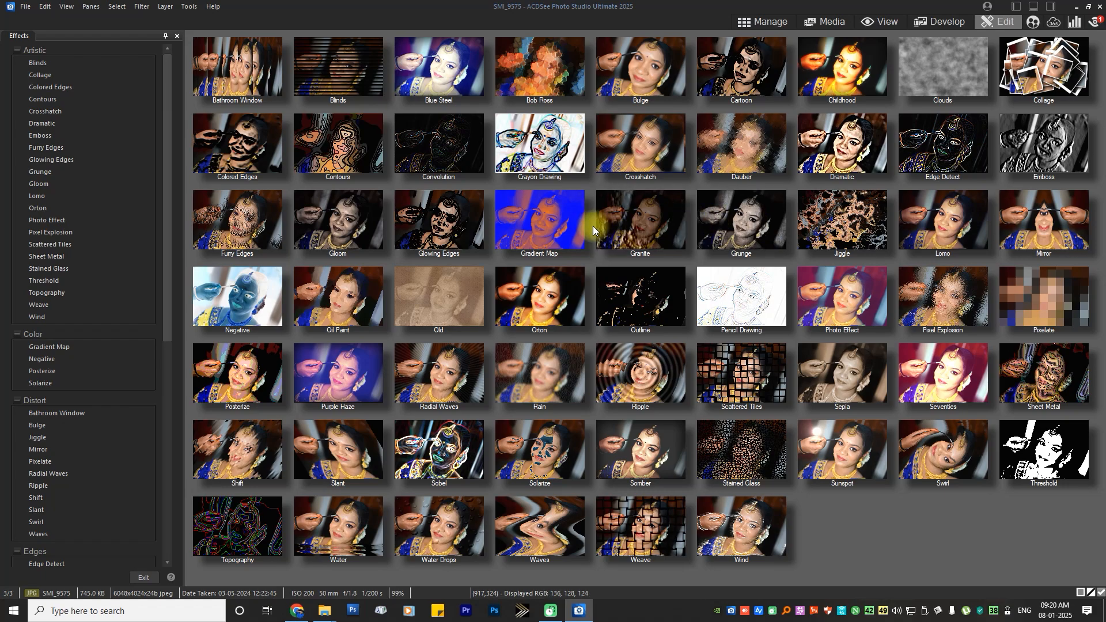
Step: Try the Radial Waves effect on the portrait, shifting its center and lowering the amplitude and wavelength
left_click(449, 382)
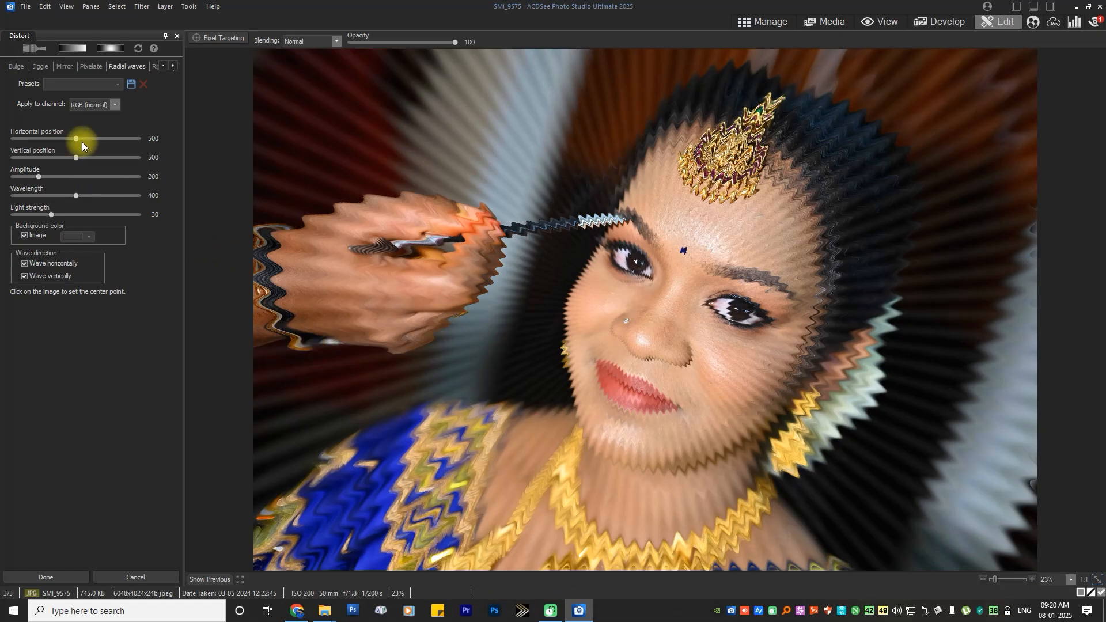
left_click_drag(77, 141, 100, 160)
mouse_move(39, 176)
left_mouse_down()
mouse_move(92, 177)
mouse_move(19, 177)
left_mouse_up()
left_click_drag(76, 196, 54, 199)
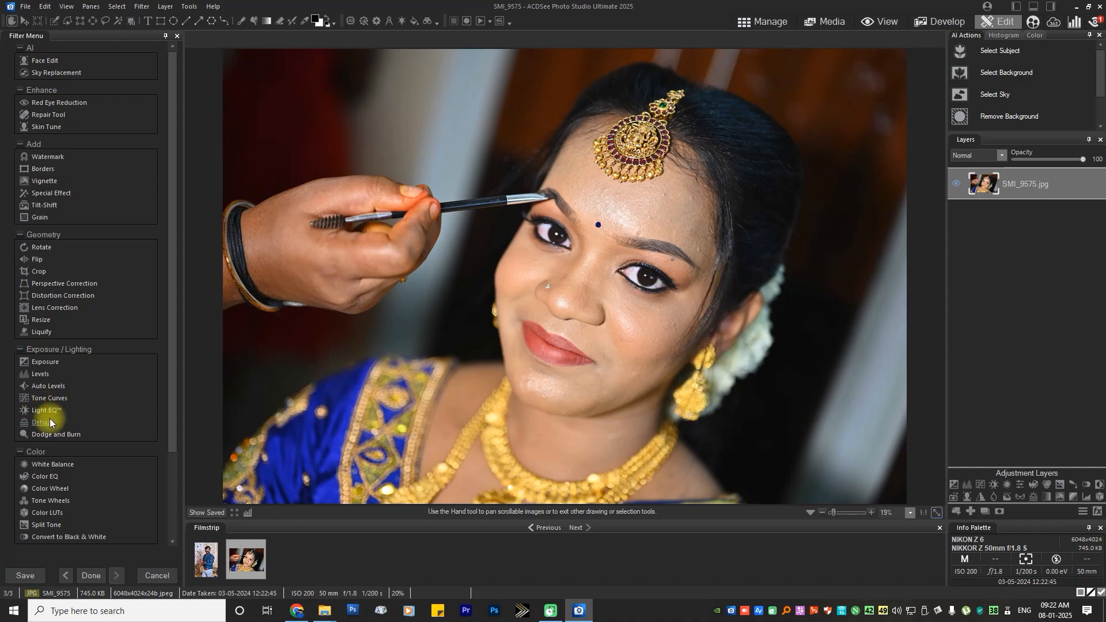
scroll(46, 421, "down", 4)
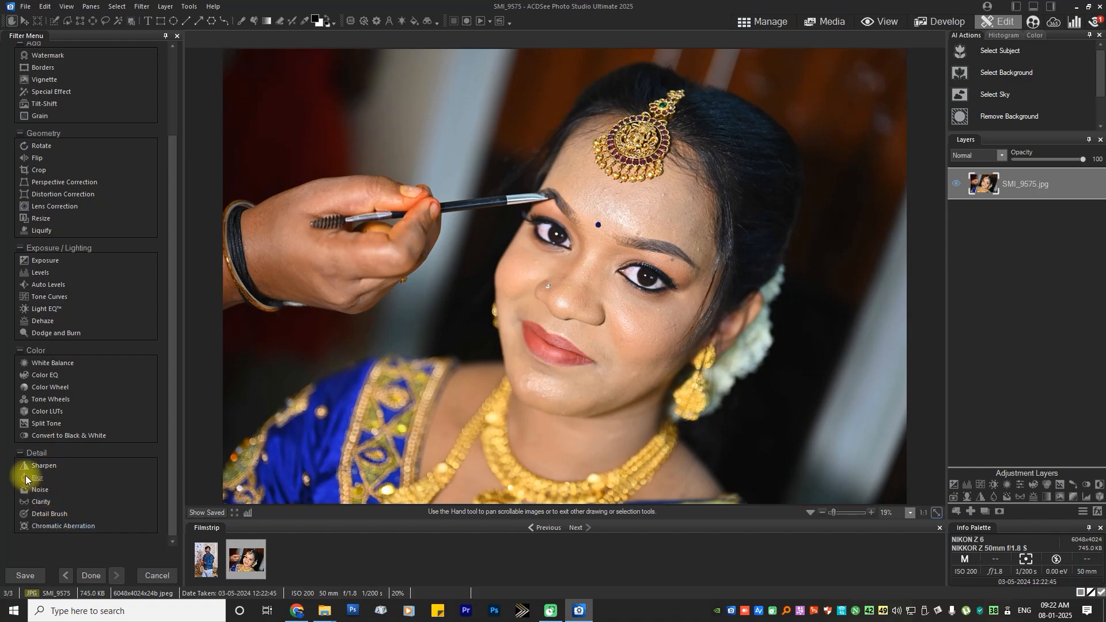
scroll(31, 452, "up", 3)
scroll(31, 452, "up", 1)
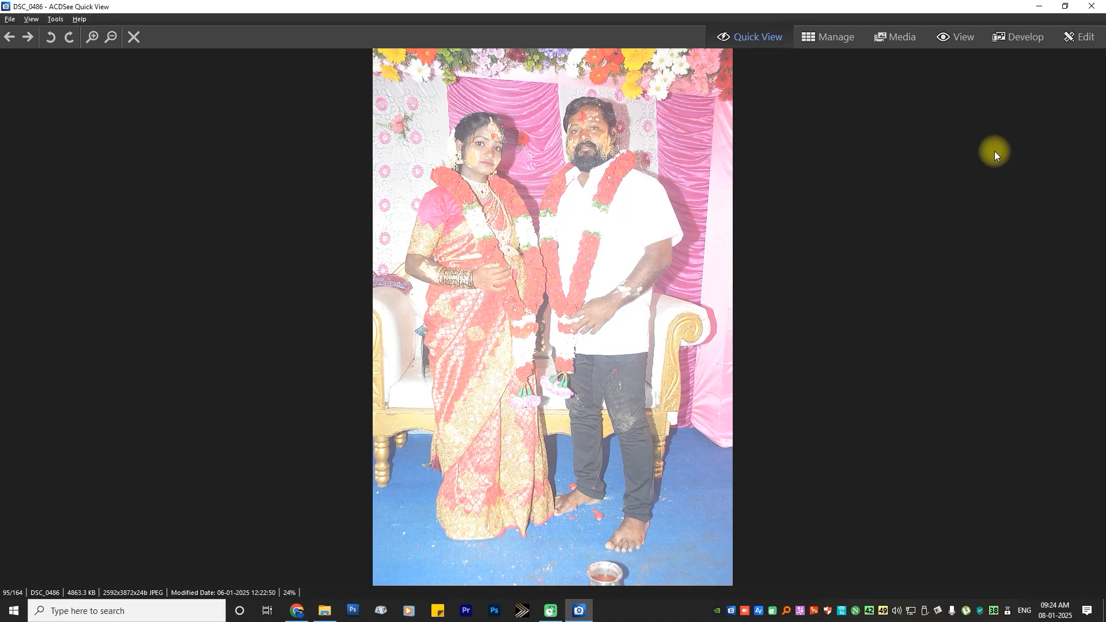
Step: Open the overexposed wedding photo DSC_0486 in Develop mode
left_click(912, 45)
left_click(929, 23)
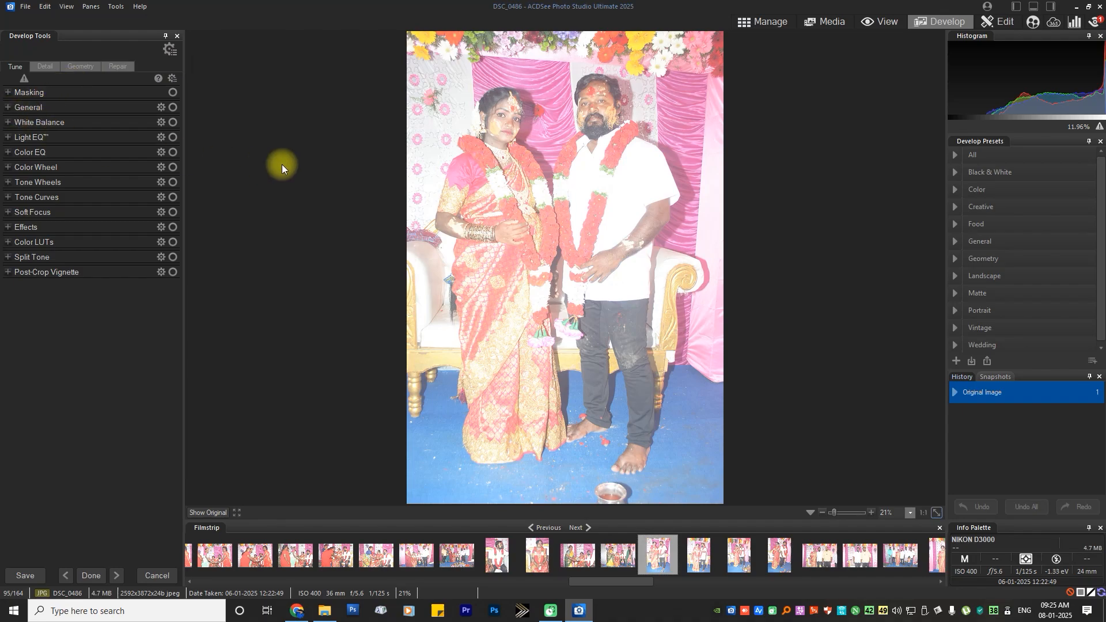
Step: Set the General highlights recovery to 102 on the overexposed wedding photo
left_click(15, 109)
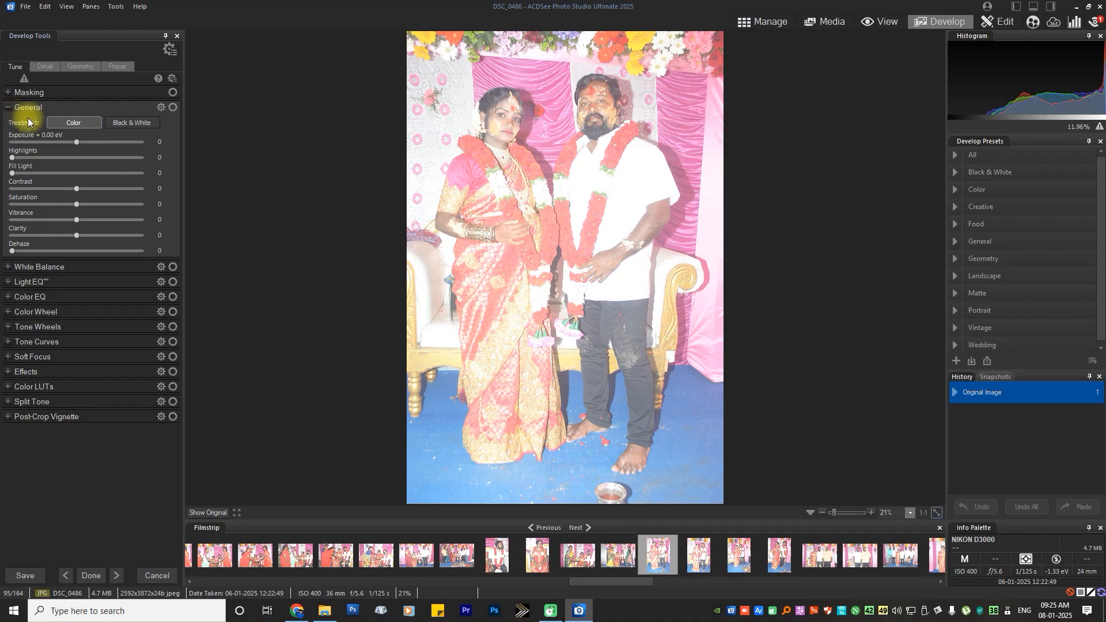
left_click_drag(16, 158, 78, 157)
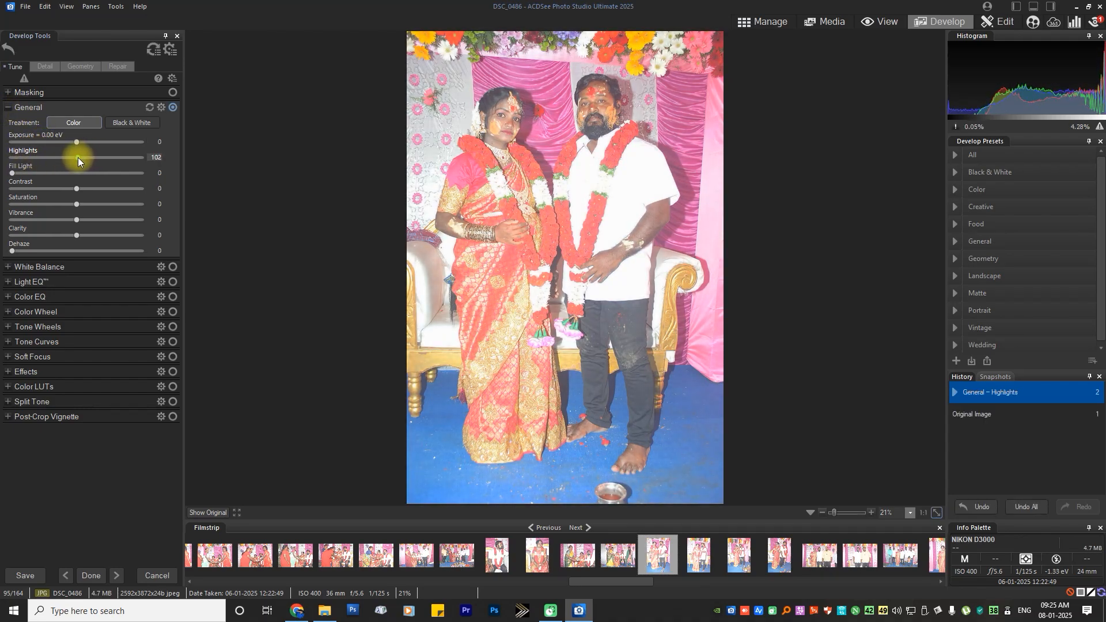
left_click(10, 111)
Step: Adjust the photo's Light EQ in Basic mode with highlights at -50, midtones at -30 and shadows at 29
left_click(7, 142)
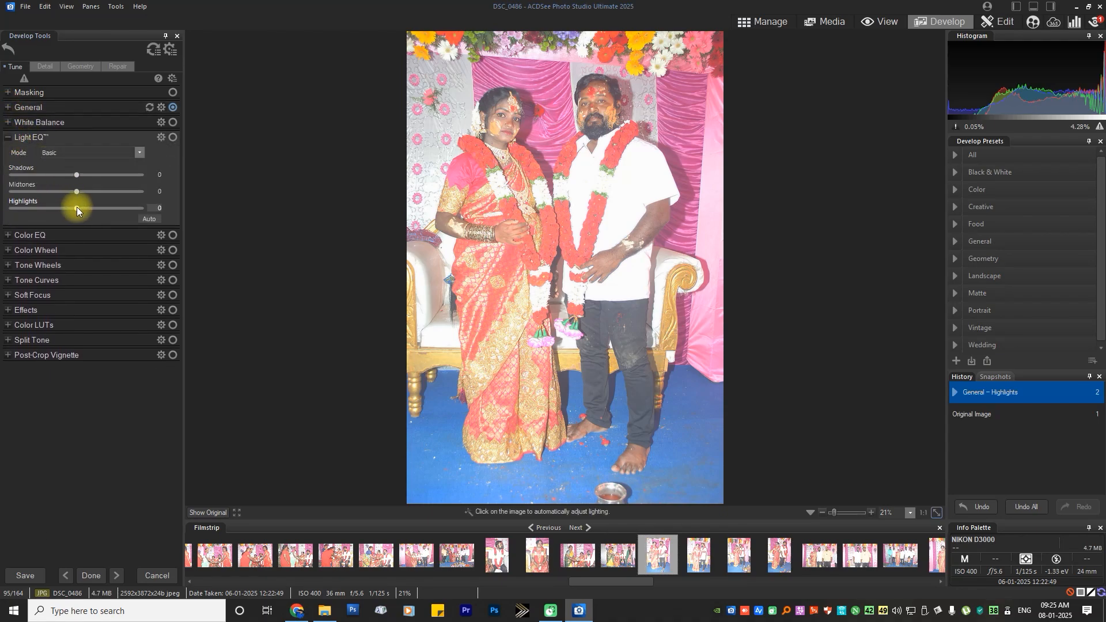
left_click_drag(77, 208, 44, 209)
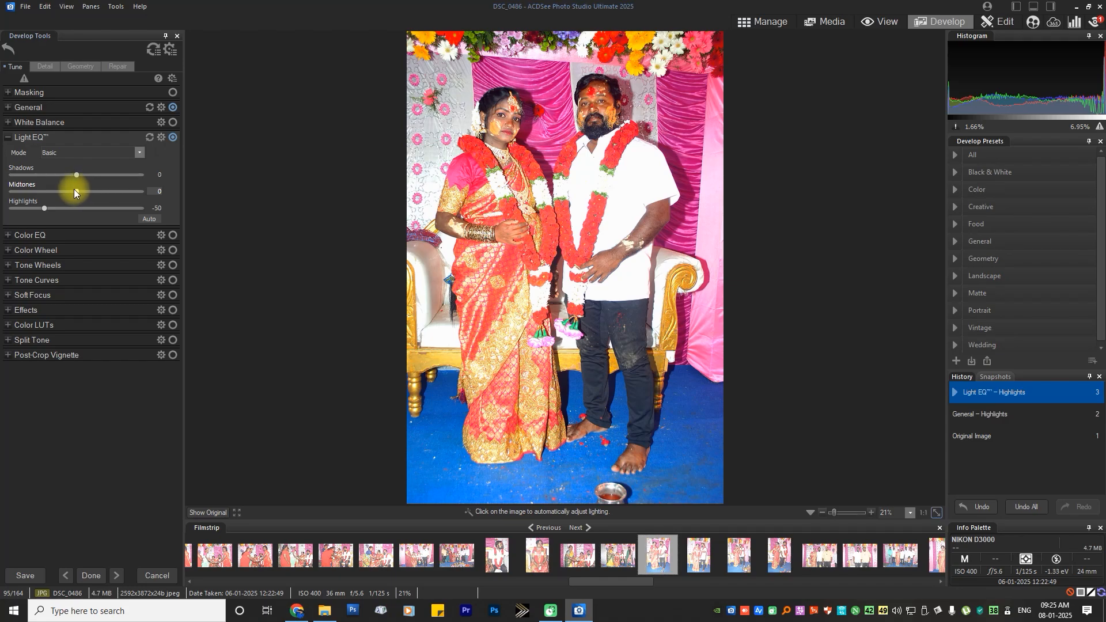
mouse_move(77, 189)
left_mouse_down()
mouse_move(53, 189)
mouse_move(115, 174)
mouse_move(95, 180)
left_mouse_up()
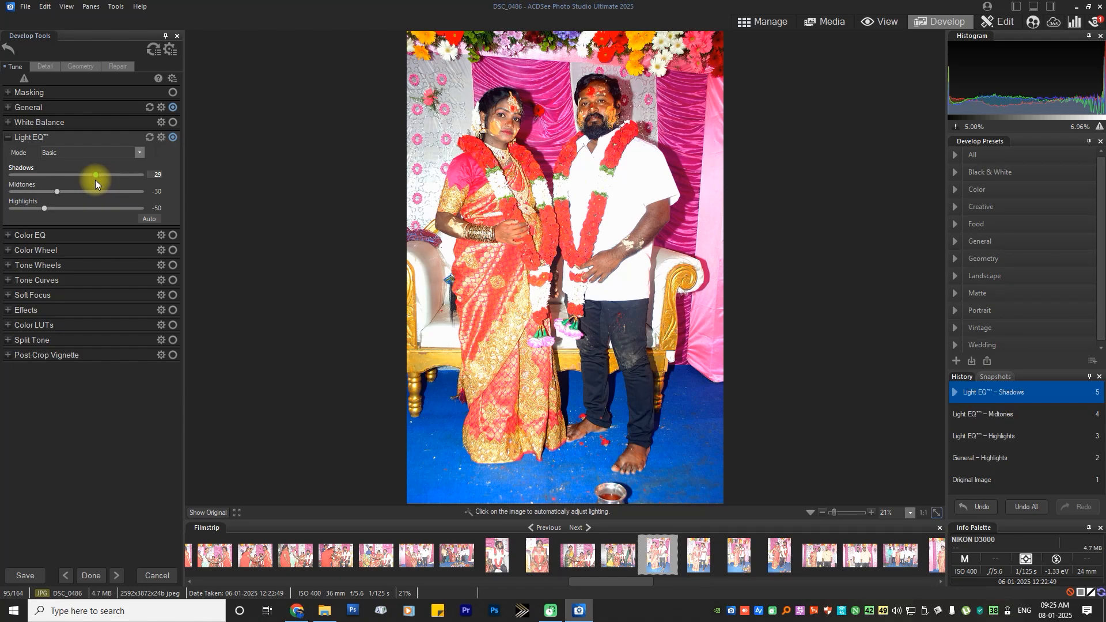
left_click(7, 138)
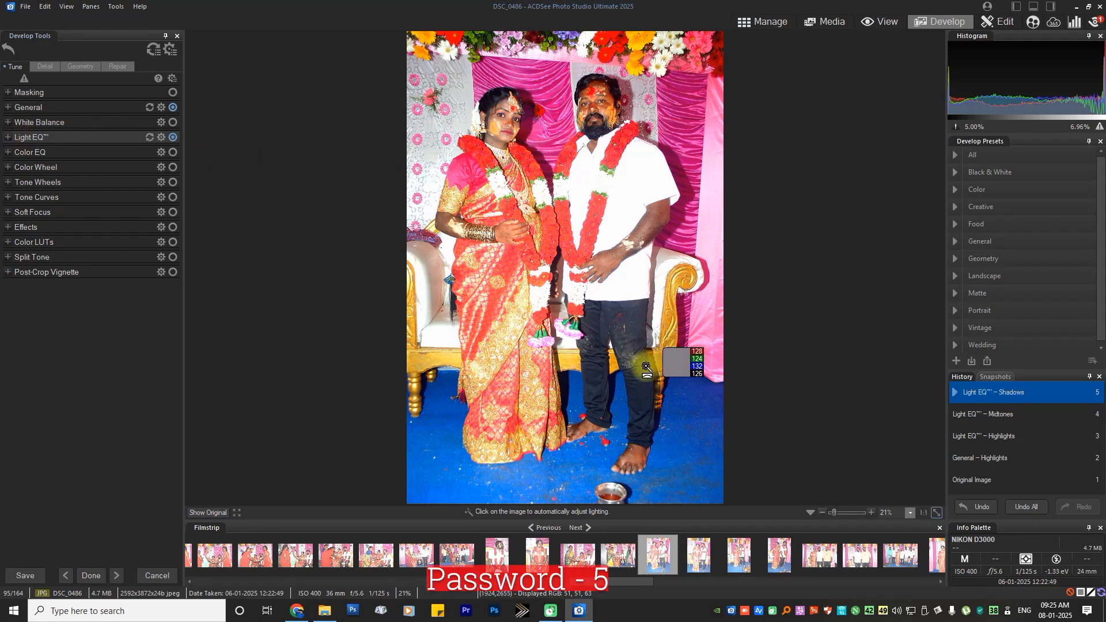
Step: Save the developed wedding photo and close the photo editor
left_click_drag(836, 513, 839, 512)
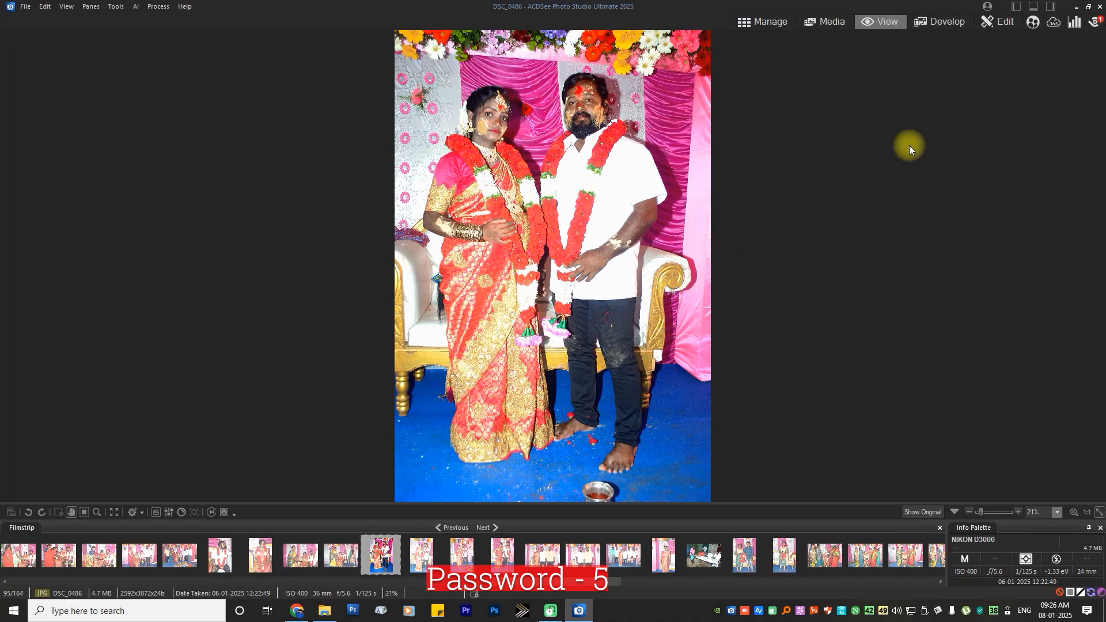
left_click(1100, 6)
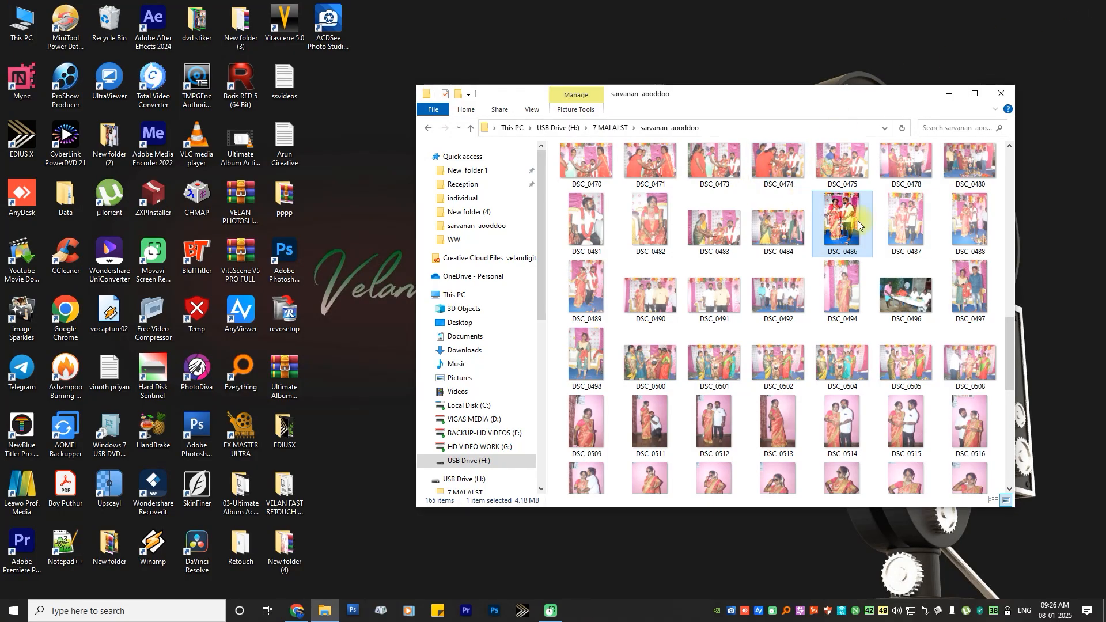
Step: Open DSC_0486 from its folder to review the developed photo, and close both the viewer and the folder
double_click(840, 219)
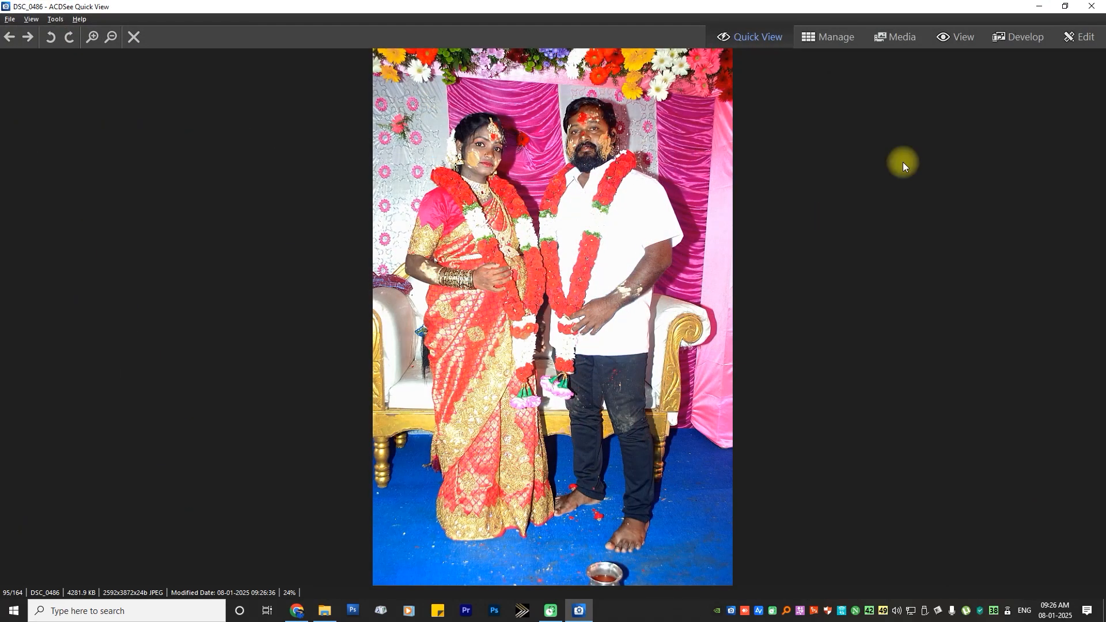
left_click(1092, 6)
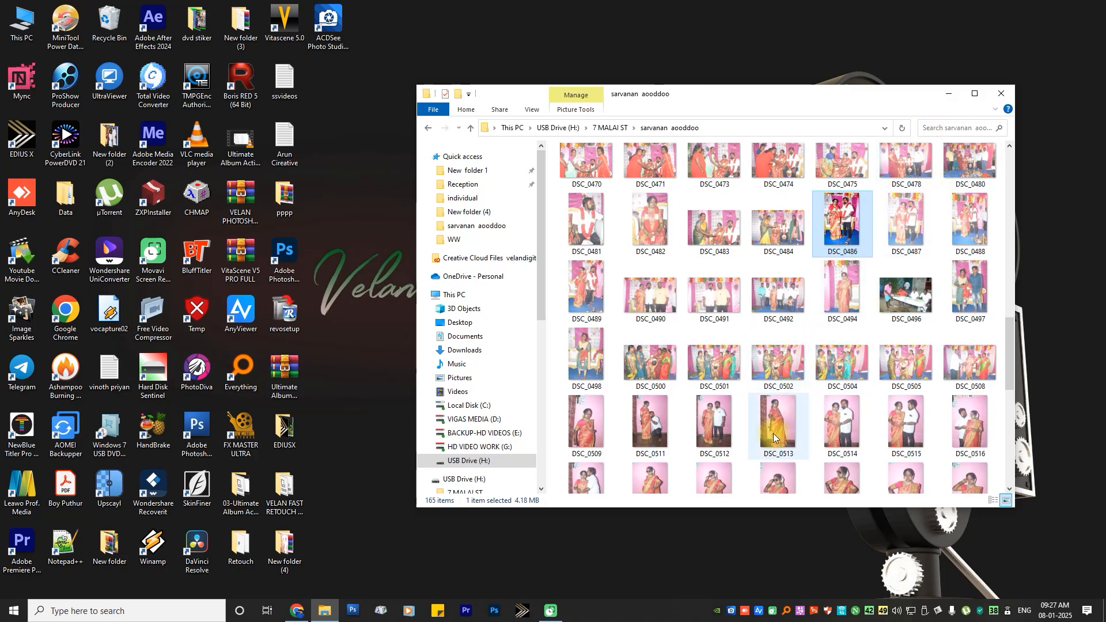
left_click(1011, 93)
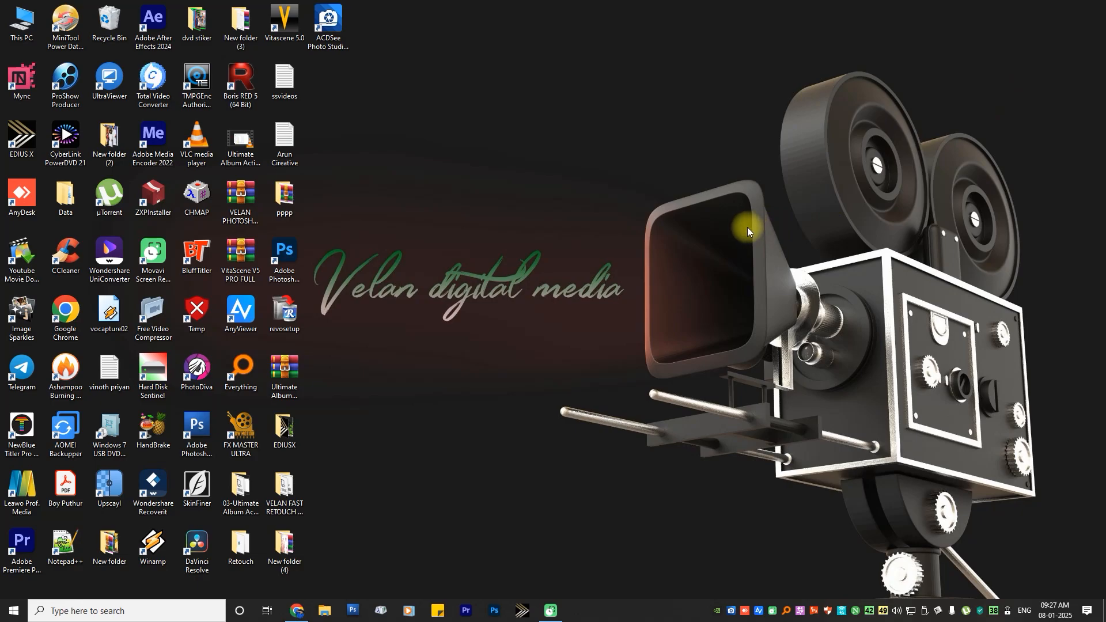